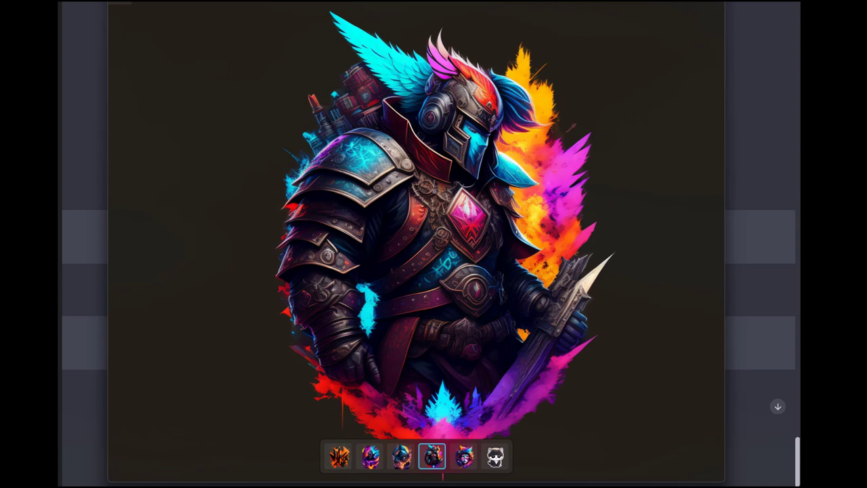
View the sample artworks in the image gallery one after another, ending with the orange abstract design.
{"action": "left_click", "coordinate": [400, 456]}
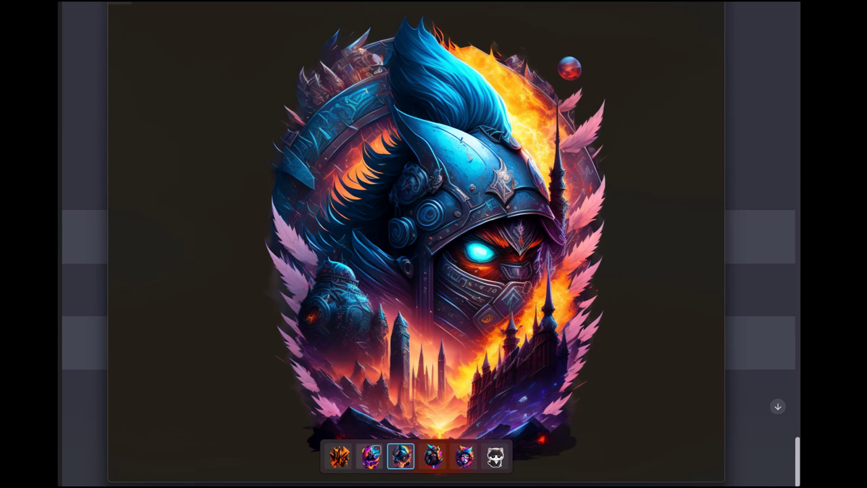
{"action": "left_click", "coordinate": [369, 456]}
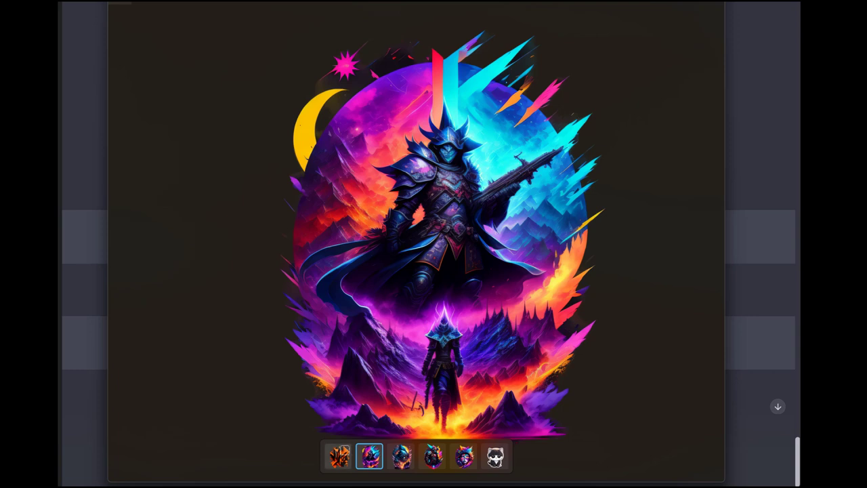
{"action": "key", "text": "Left"}
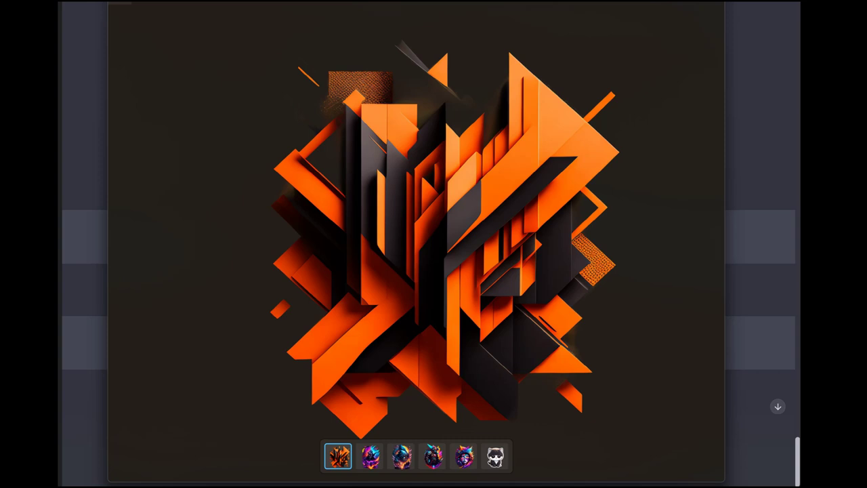
{"action": "left_click_drag", "start_coordinate": [416, 1], "coordinate": [866, 80]}
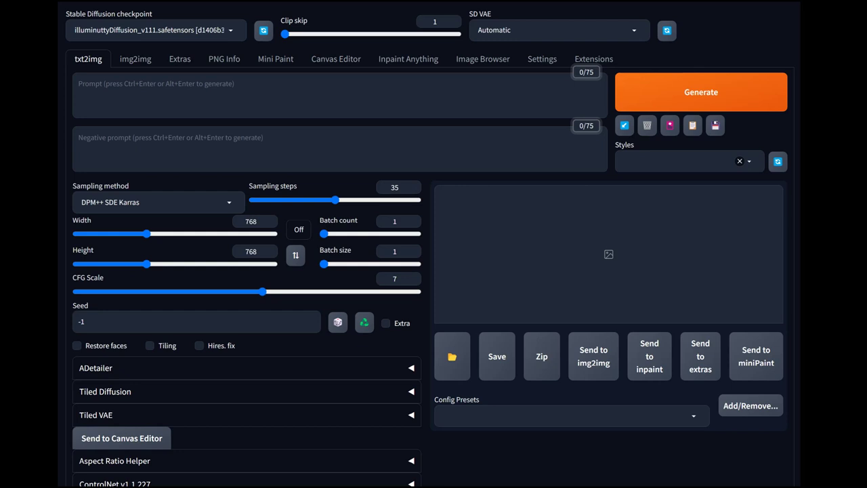
Add the saved style "0 – N:Prime Negative" to the text-to-image settings.
{"action": "left_click", "coordinate": [676, 162]}
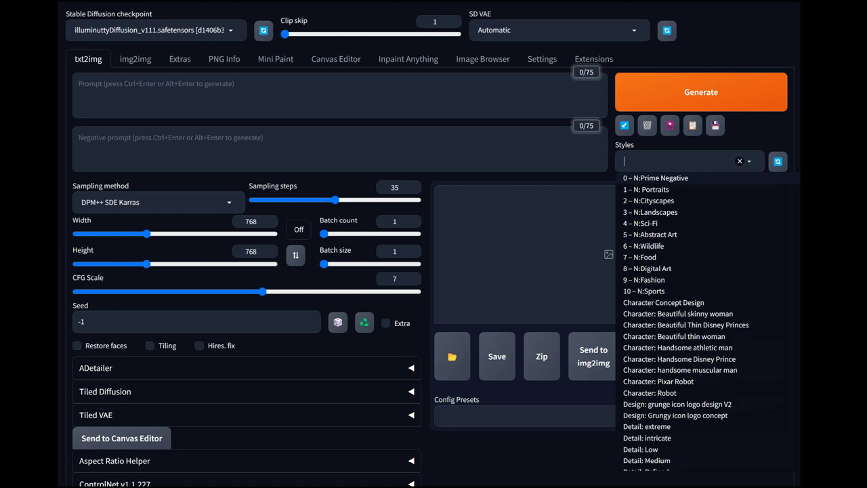
{"action": "left_click", "coordinate": [655, 177]}
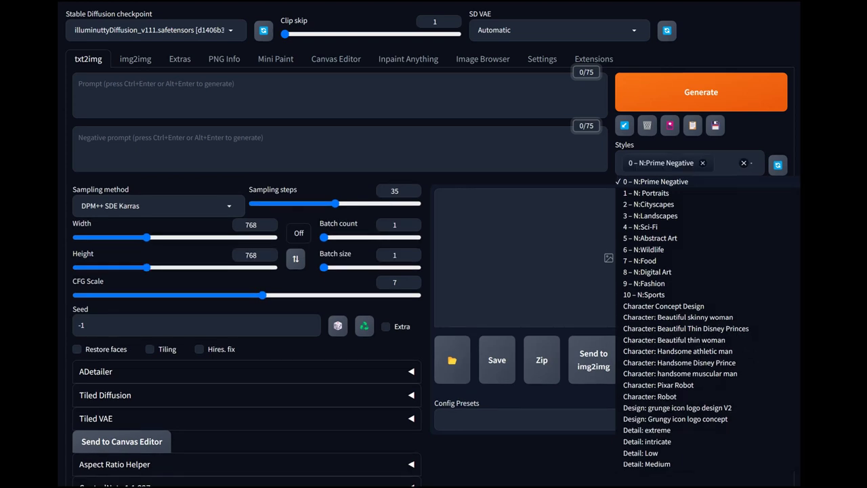
{"action": "key", "text": "Escape"}
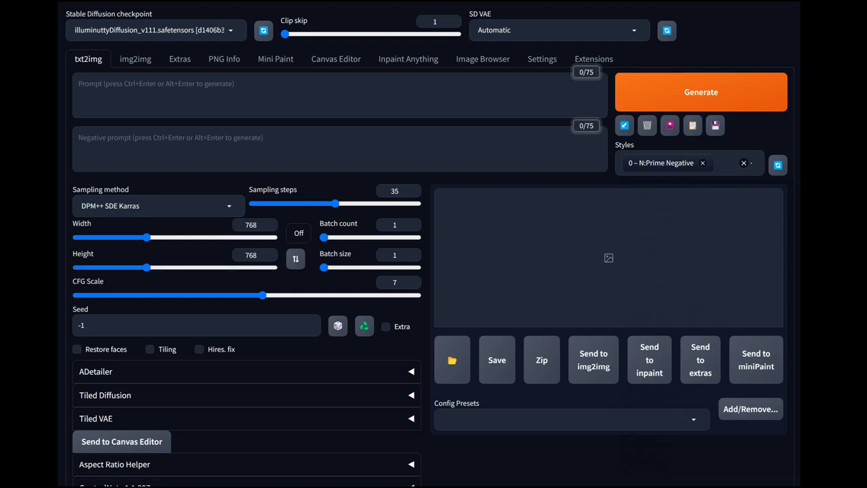
Lock the image aspect ratio at 1:1 and set the width and height to 960.
{"action": "left_click", "coordinate": [298, 232]}
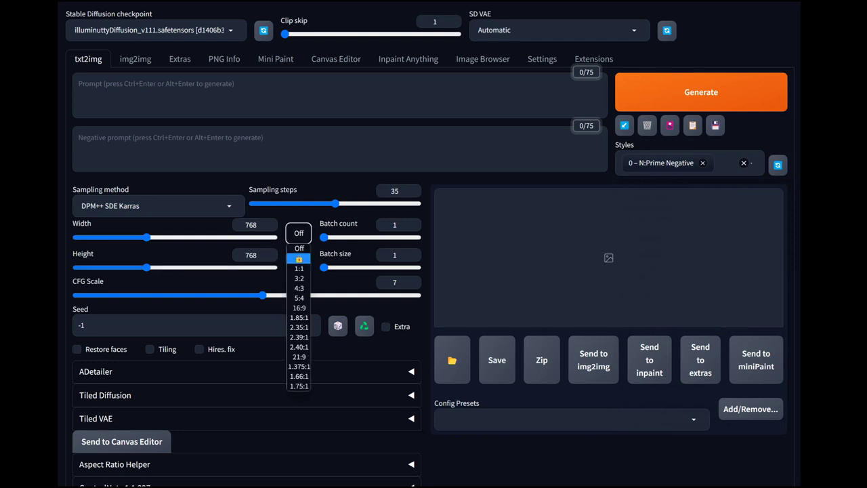
{"action": "left_click", "coordinate": [298, 268]}
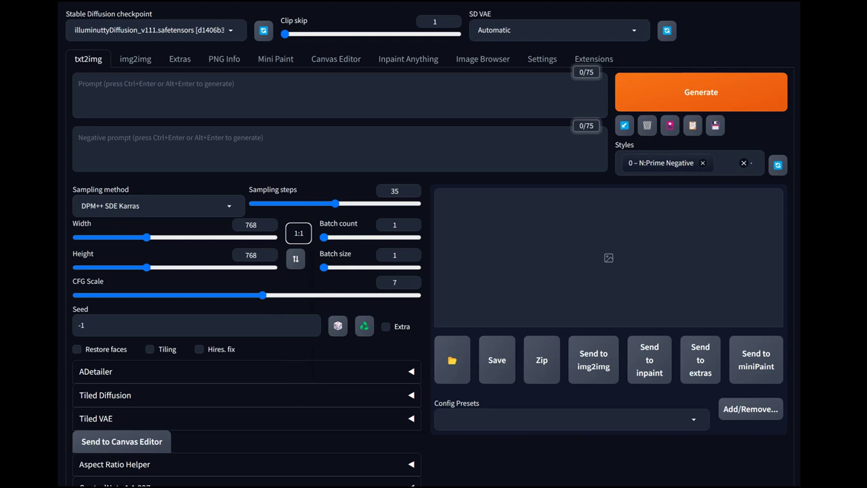
{"action": "left_click", "coordinate": [298, 232]}
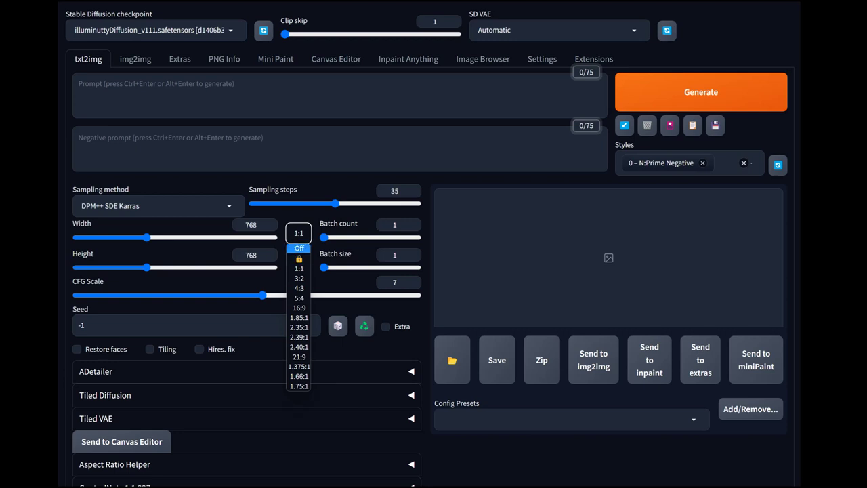
{"action": "key", "text": "Escape"}
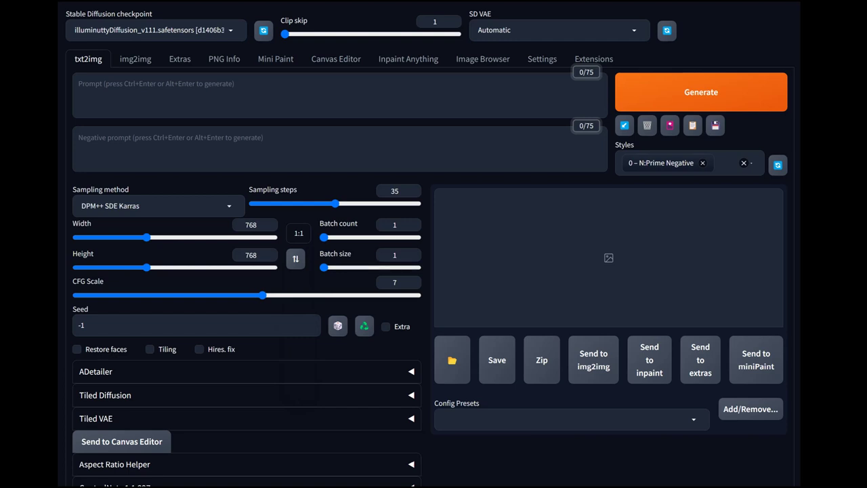
{"action": "left_click", "coordinate": [298, 232]}
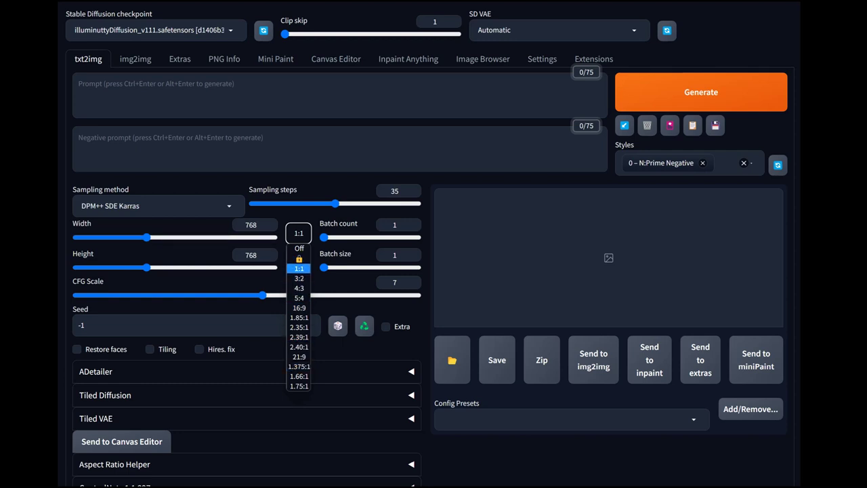
{"action": "left_click", "coordinate": [299, 268]}
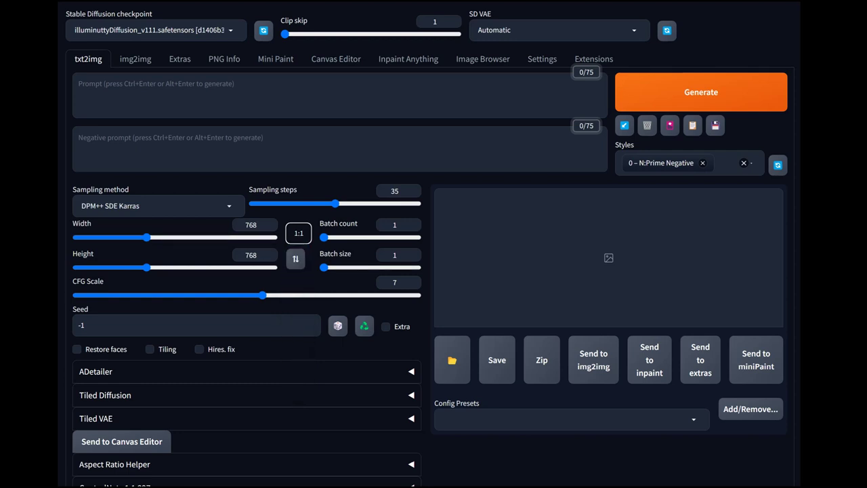
{"action": "left_click_drag", "start_coordinate": [147, 237], "coordinate": [166, 237]}
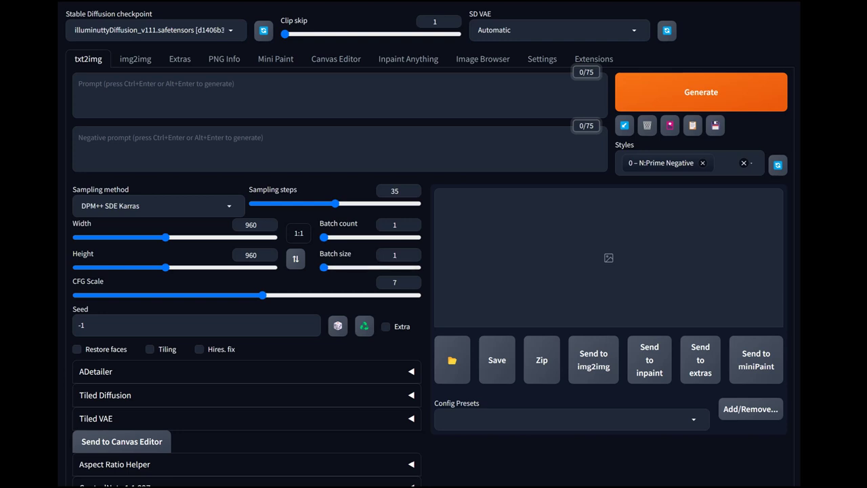
Choose 4x-UltraSharp as the first upscaler in the single-image Extras settings.
{"action": "scroll", "coordinate": [433, 271], "scroll_direction": "down", "scroll_amount": 2}
{"action": "scroll", "coordinate": [433, 271], "scroll_direction": "up", "scroll_amount": 1}
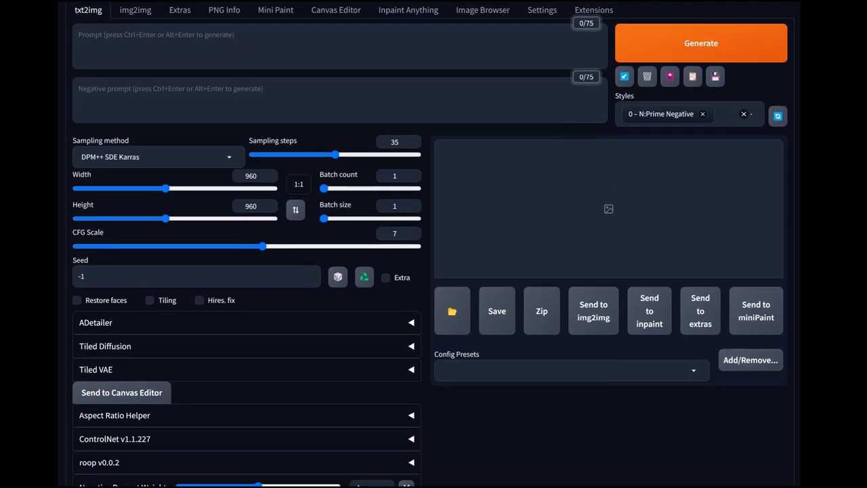
{"action": "scroll", "coordinate": [434, 271], "scroll_direction": "down", "scroll_amount": 3}
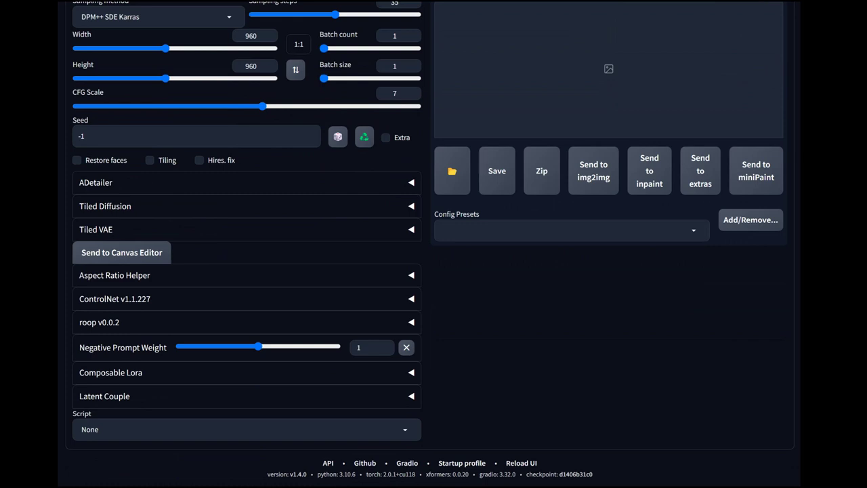
{"action": "scroll", "coordinate": [433, 271], "scroll_direction": "up", "scroll_amount": 4}
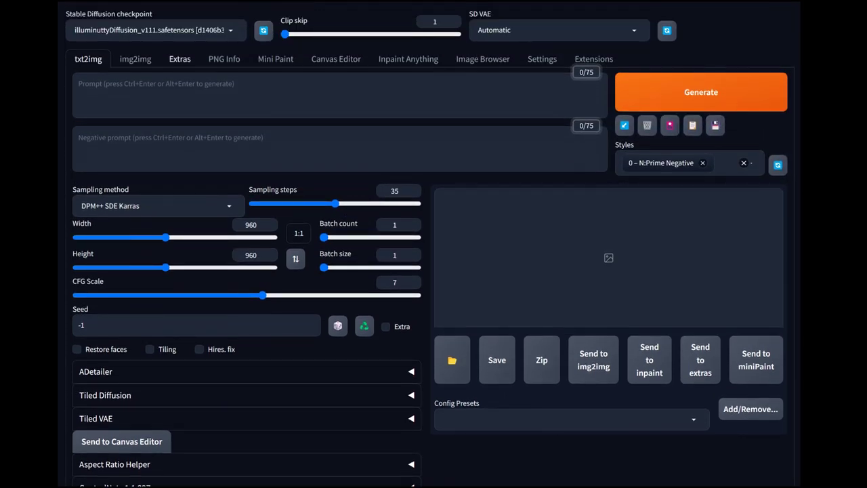
{"action": "left_click", "coordinate": [180, 59]}
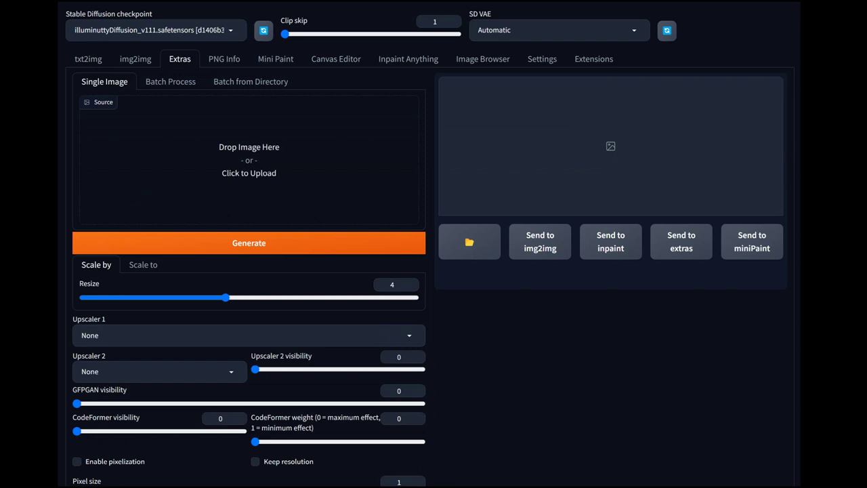
{"action": "left_click", "coordinate": [248, 335]}
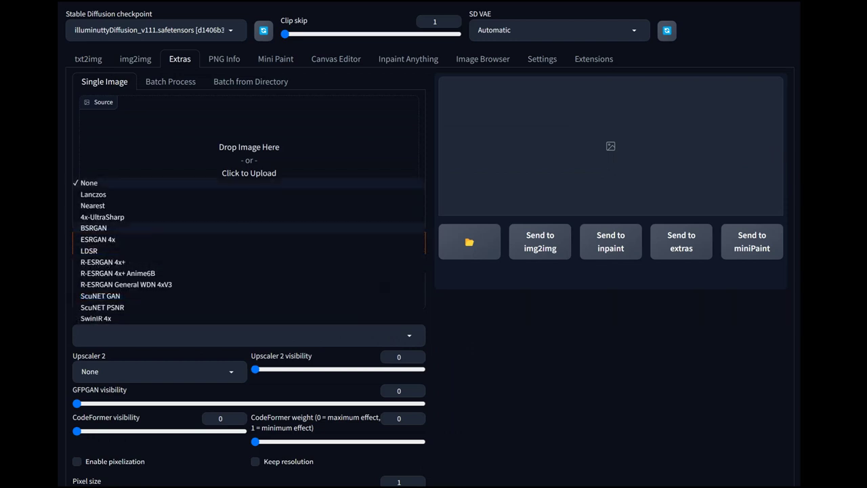
{"action": "left_click", "coordinate": [102, 216]}
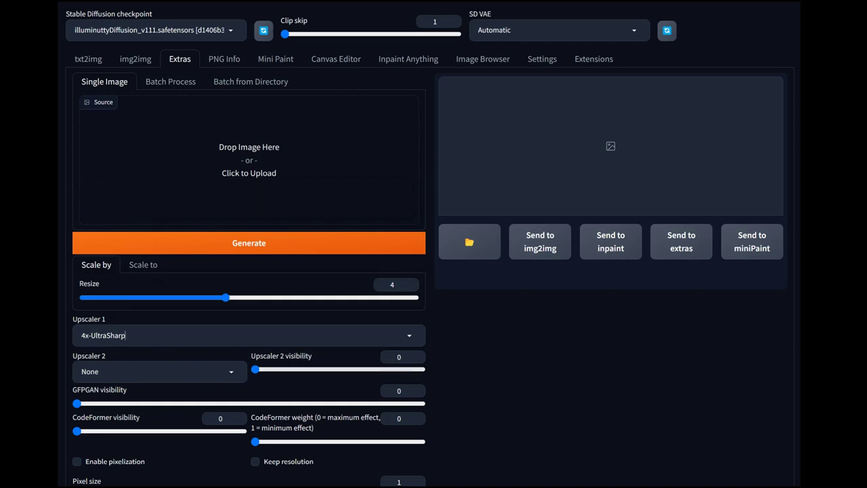
Examine the installed extensions and the GitHub page of the stable-diffusion-webui-rembg background removal extension.
{"action": "scroll", "coordinate": [434, 244], "scroll_direction": "down", "scroll_amount": 2}
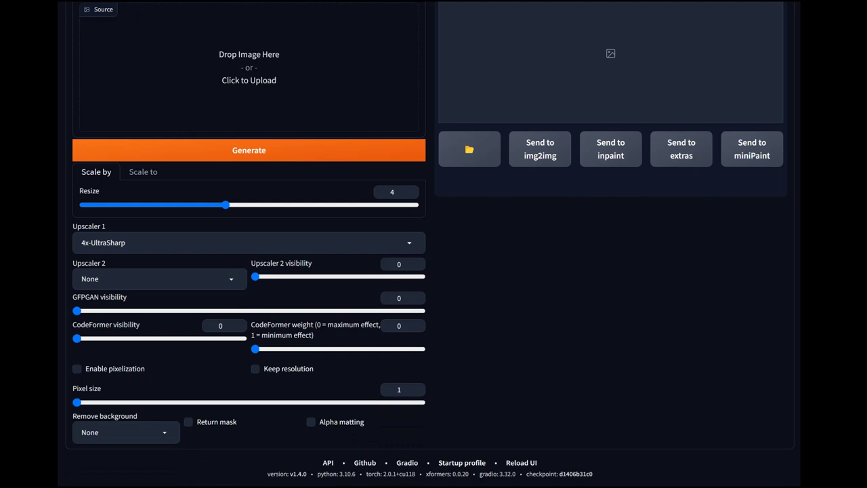
{"action": "scroll", "coordinate": [433, 244], "scroll_direction": "up", "scroll_amount": 2}
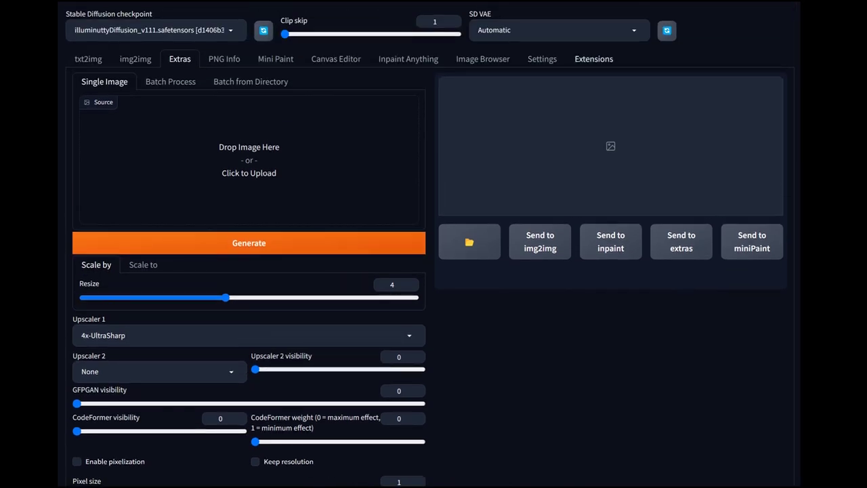
{"action": "left_click", "coordinate": [593, 59]}
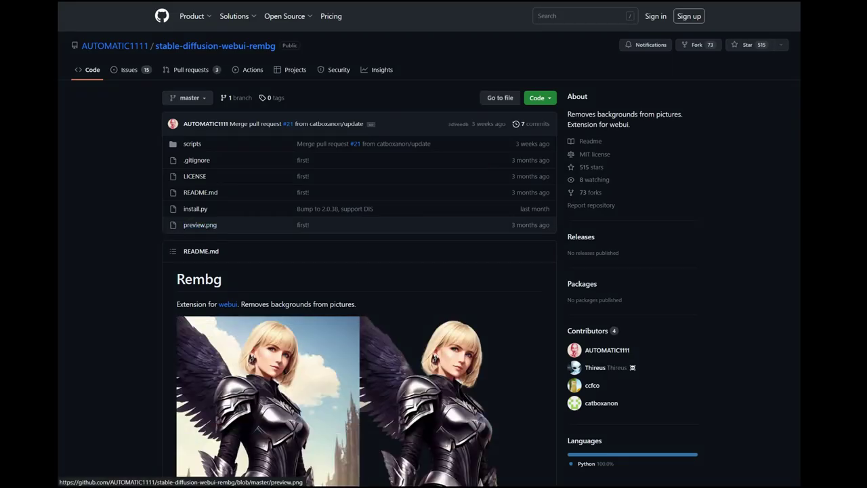
{"action": "scroll", "coordinate": [271, 339], "scroll_direction": "down", "scroll_amount": 5}
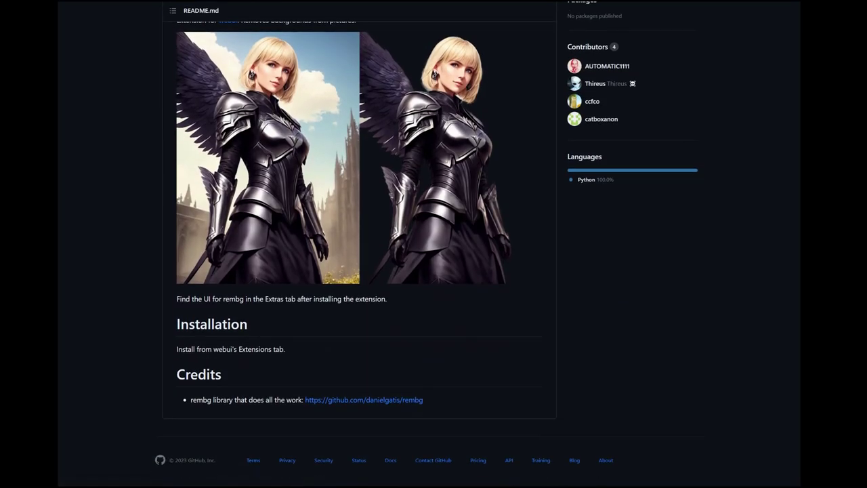
{"action": "scroll", "coordinate": [271, 271], "scroll_direction": "up", "scroll_amount": 5}
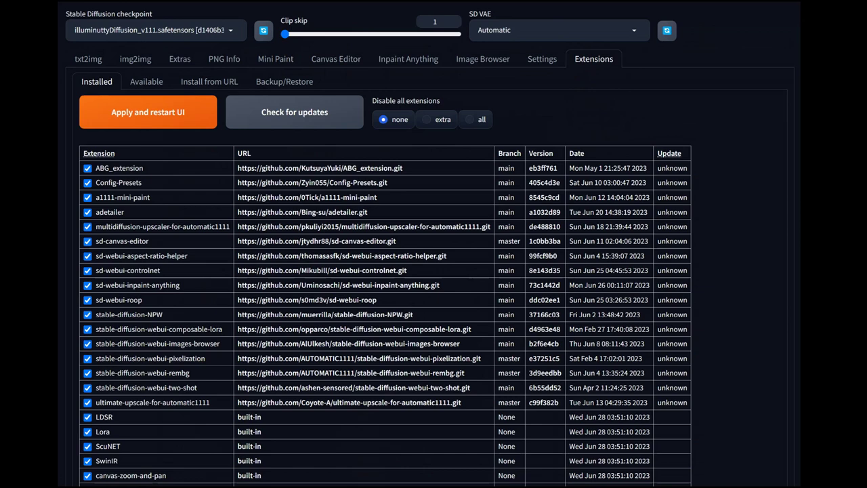
Set background removal in the Extras settings to the u2net model with alpha matting enabled.
{"action": "left_click", "coordinate": [179, 59]}
{"action": "scroll", "coordinate": [434, 271], "scroll_direction": "down", "scroll_amount": 2}
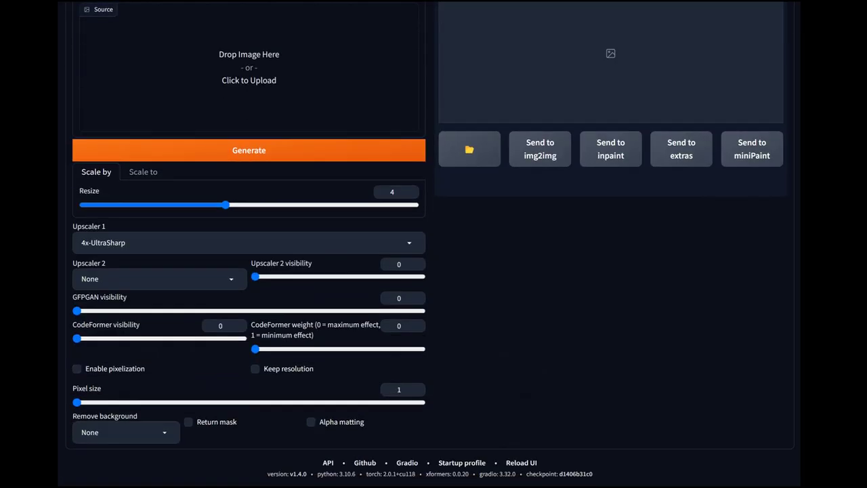
{"action": "left_click", "coordinate": [125, 432]}
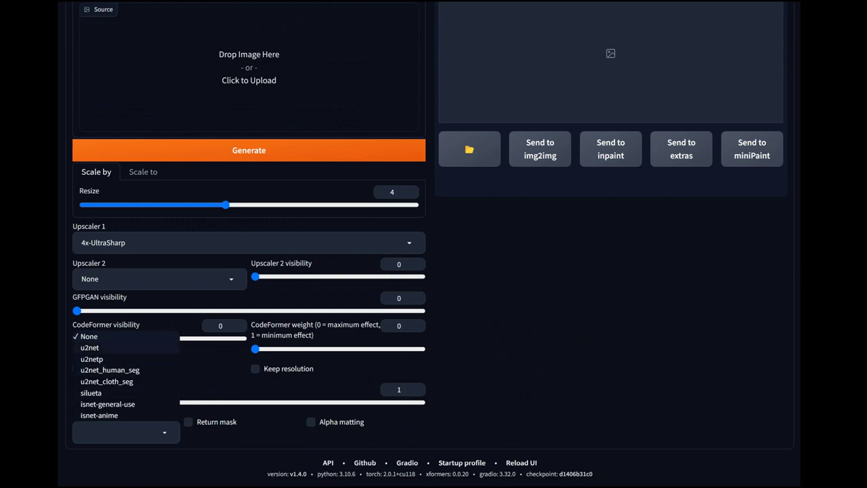
{"action": "left_click", "coordinate": [109, 347]}
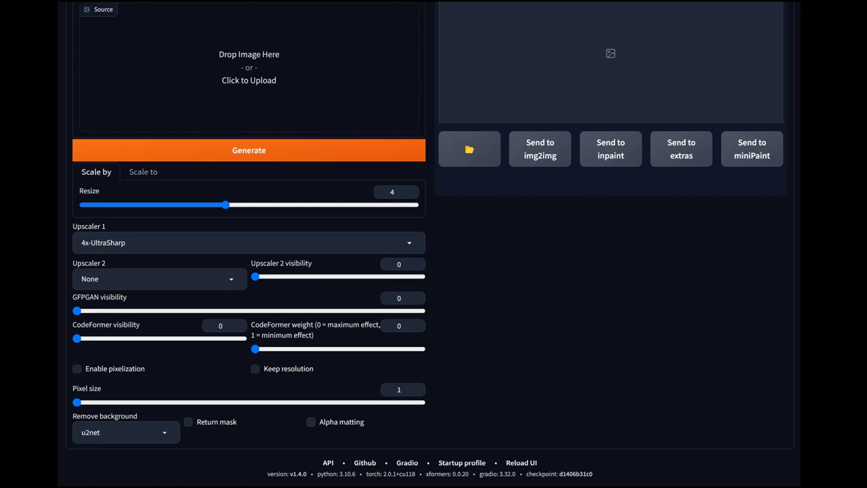
{"action": "left_click", "coordinate": [311, 422]}
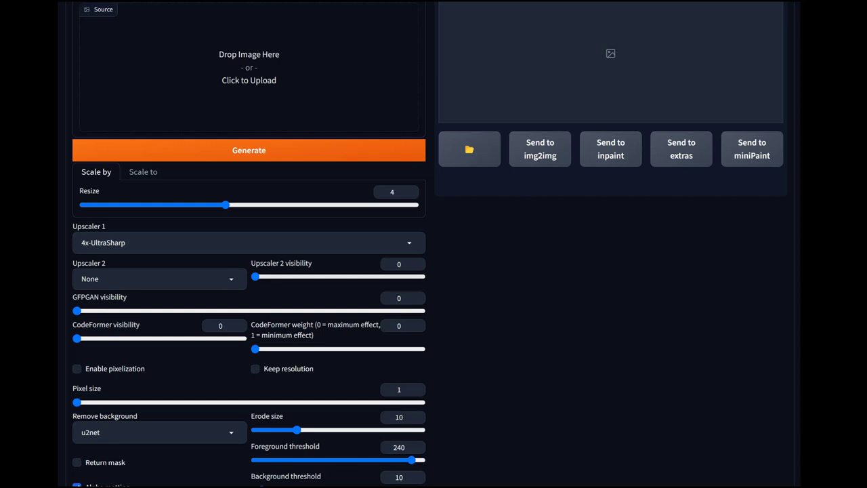
Choose the "Prompts from file or textbox" script for text-to-image generation.
{"action": "scroll", "coordinate": [339, 275], "scroll_direction": "up", "scroll_amount": 2}
{"action": "left_click", "coordinate": [88, 59]}
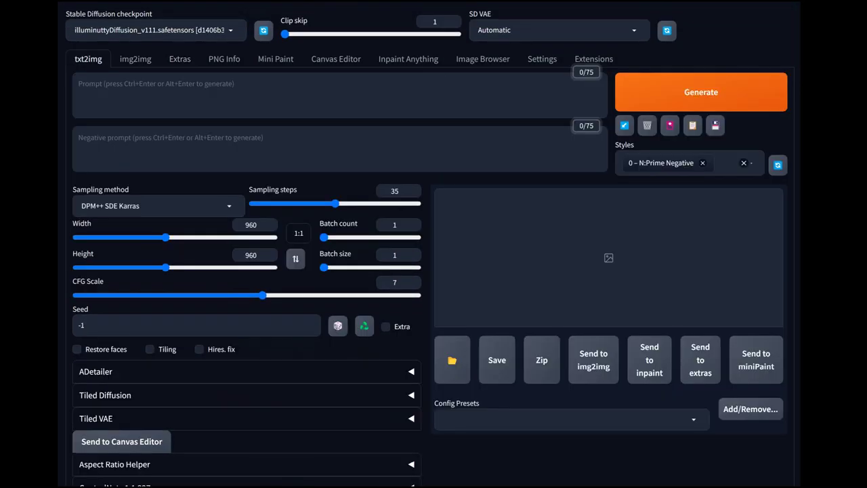
{"action": "scroll", "coordinate": [430, 246], "scroll_direction": "down", "scroll_amount": 3}
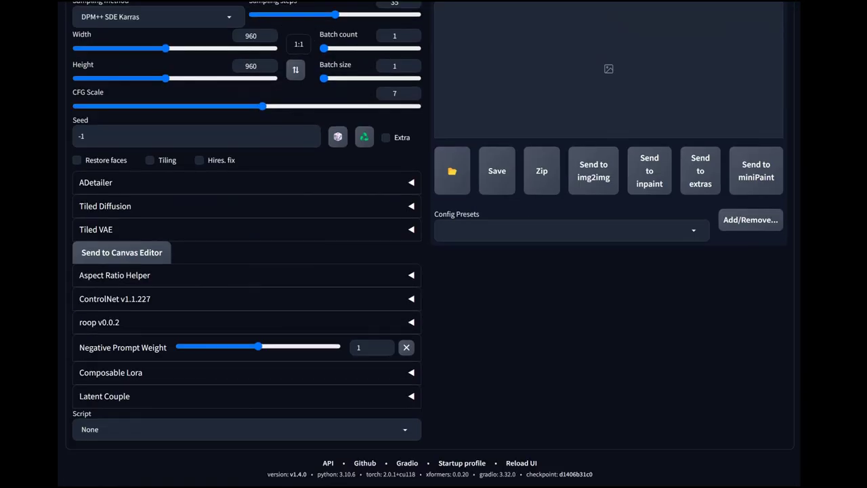
{"action": "left_click", "coordinate": [246, 429]}
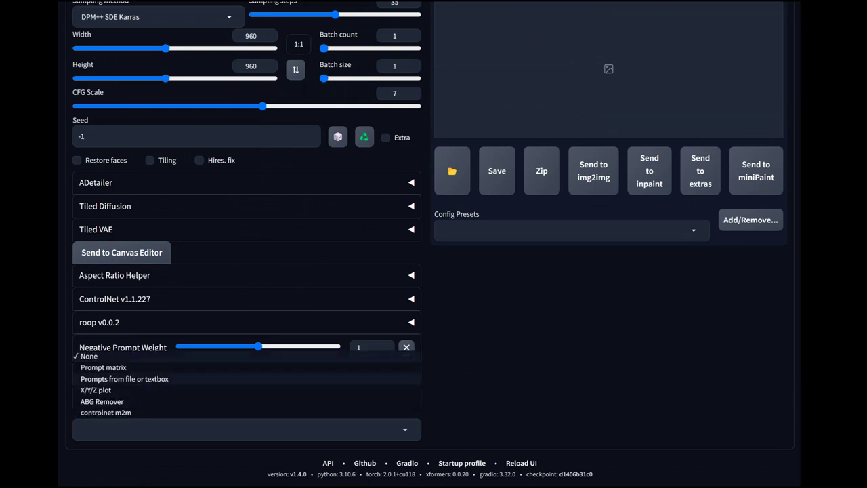
{"action": "left_click", "coordinate": [124, 379]}
{"action": "scroll", "coordinate": [433, 243], "scroll_direction": "down", "scroll_amount": 3}
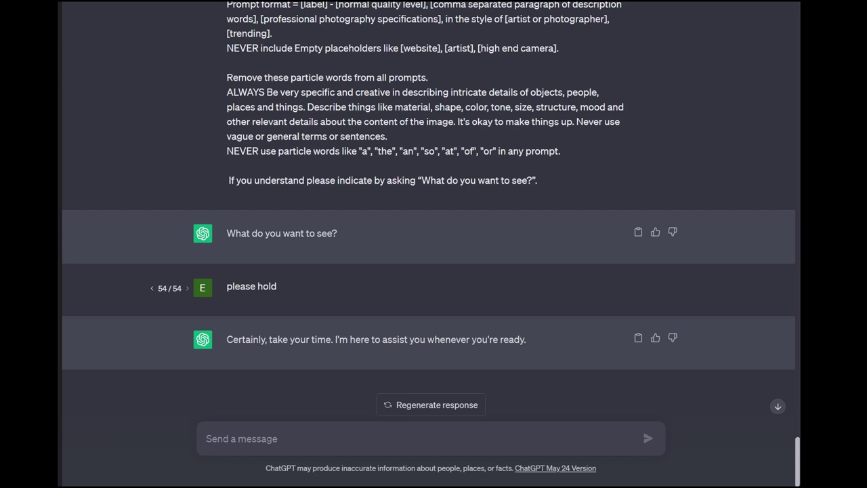
Replace the "please hold" message with "20 prompts, 10 words each, sticker art for specific cute animals, white outline, surrounded by black background" and generate the full response.
{"action": "left_click", "coordinate": [638, 286]}
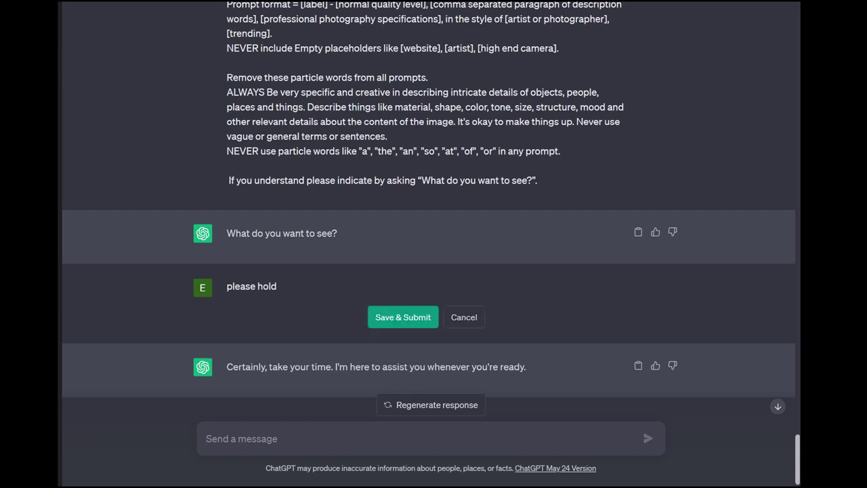
{"action": "left_click_drag", "start_coordinate": [277, 286], "coordinate": [227, 286]}
{"action": "type", "text": "20 prompts, 10 words each, sticker art for specific cute animals, white outline, surrounded by black background"}
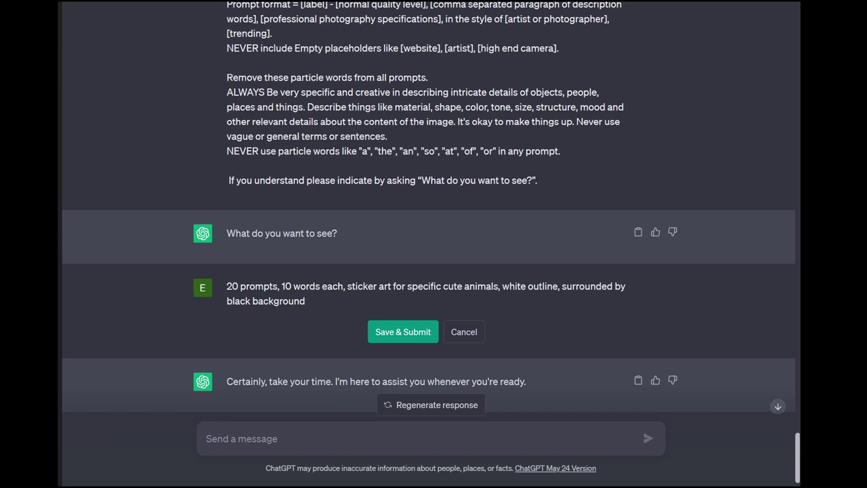
{"action": "left_click", "coordinate": [402, 331]}
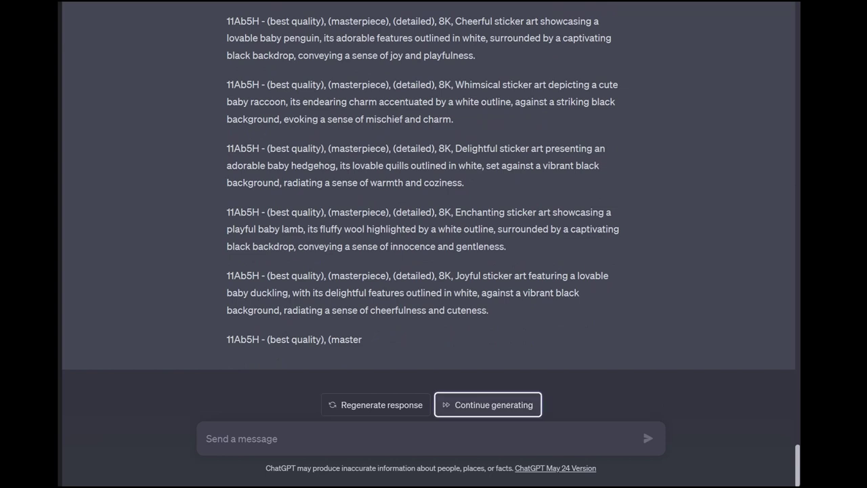
{"action": "left_click", "coordinate": [488, 404]}
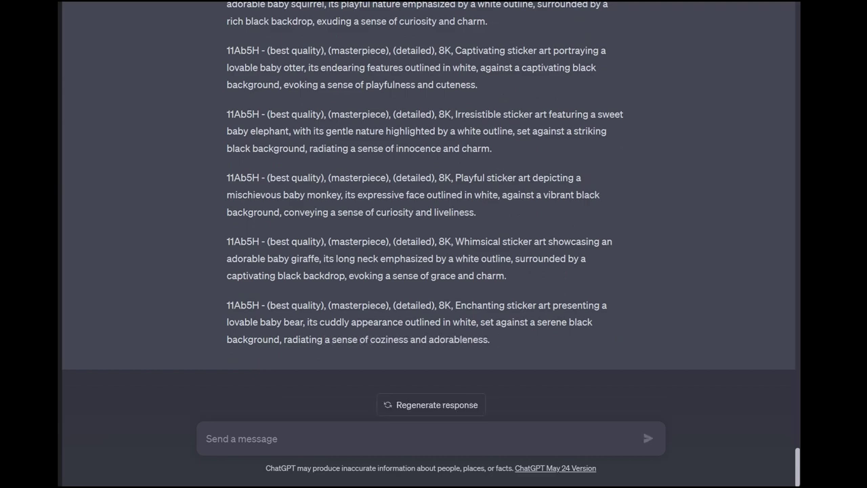
Copy the ChatGPT animal sticker prompts into the list of prompt inputs of Stable Diffusion's "Prompts from file or textbox" script.
{"action": "scroll", "coordinate": [434, 204], "scroll_direction": "up", "scroll_amount": 10}
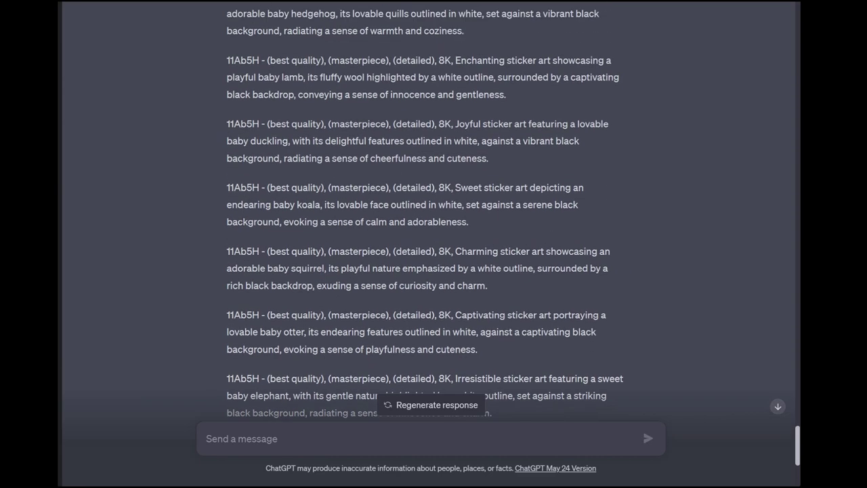
{"action": "scroll", "coordinate": [433, 203], "scroll_direction": "up", "scroll_amount": 5}
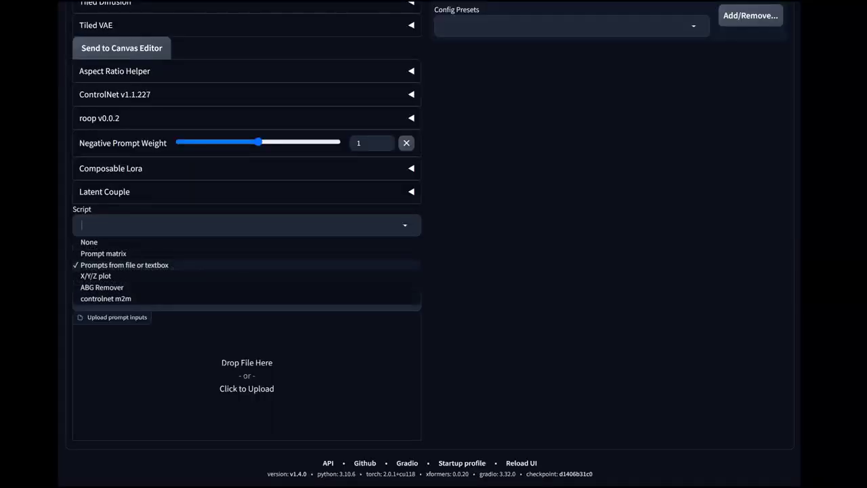
{"action": "left_click", "coordinate": [124, 264]}
{"action": "left_click", "coordinate": [81, 300]}
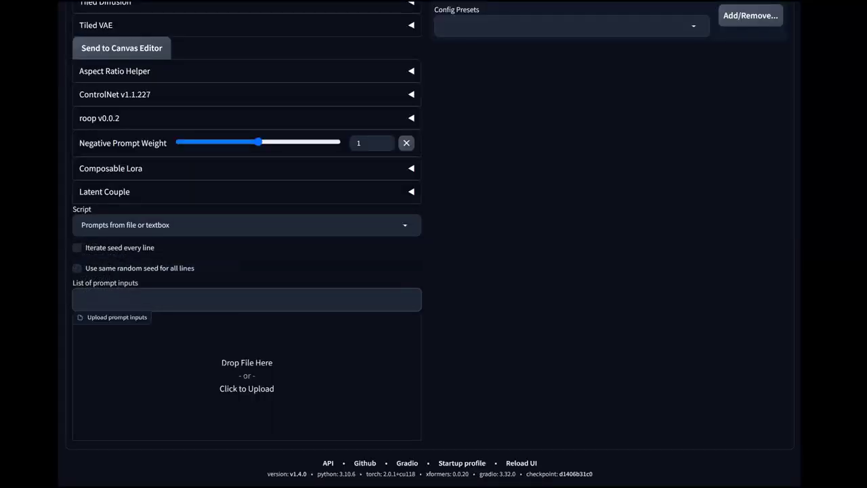
{"action": "key", "text": "ctrl+v"}
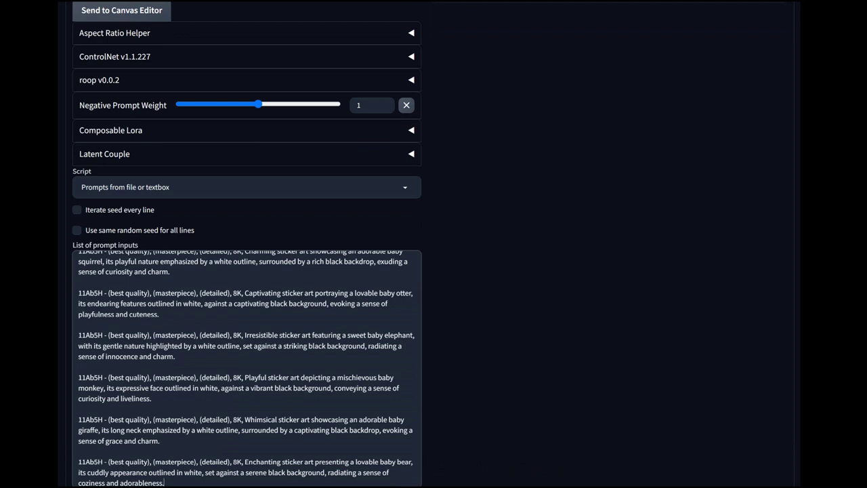
Repair the split baby koala prompt in the prompt list so it forms one continuous entry, and check the remaining prompts.
{"action": "scroll", "coordinate": [246, 368], "scroll_direction": "up", "scroll_amount": 2}
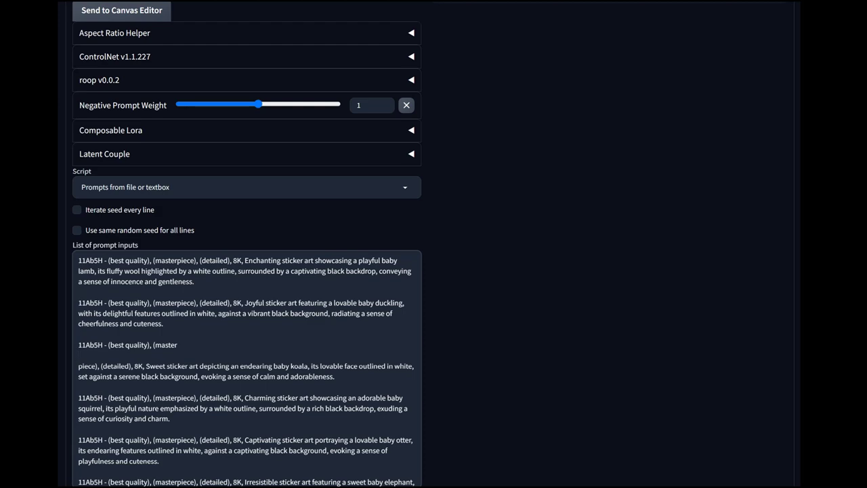
{"action": "key", "text": "BackSpace"}
{"action": "key", "text": "BackSpace"}
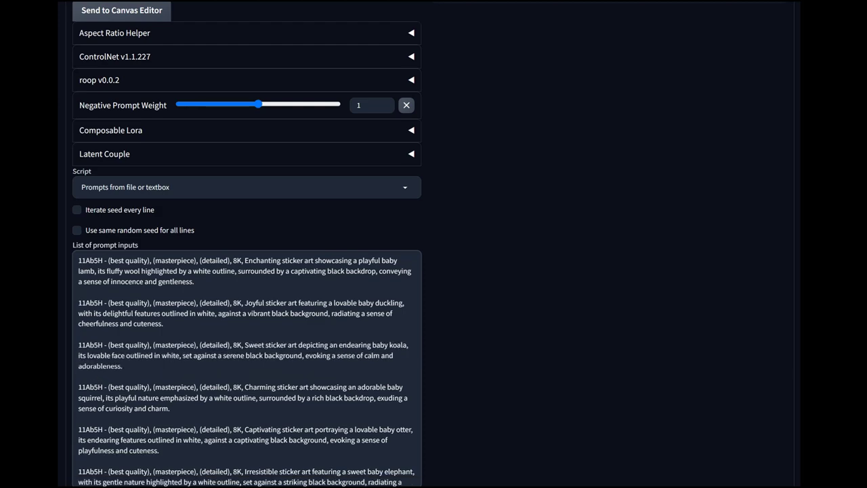
{"action": "scroll", "coordinate": [248, 369], "scroll_direction": "down", "scroll_amount": 15}
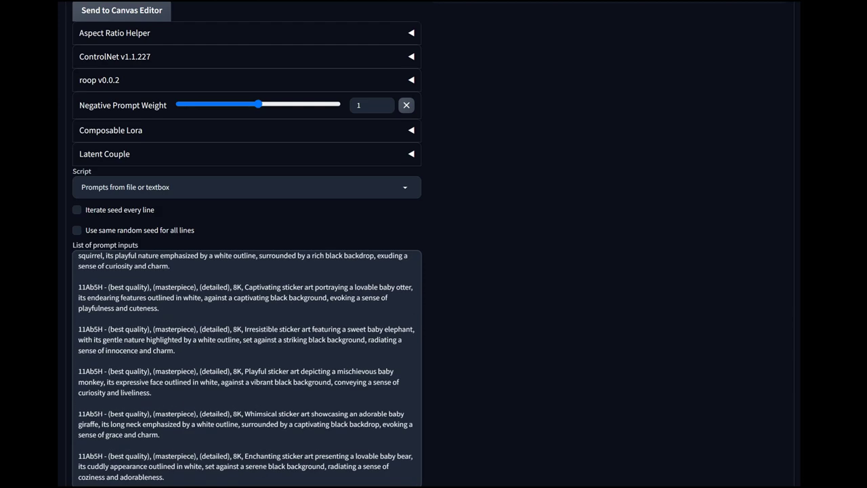
Set 20 sampling steps, the Euler a sampling method and a CFG scale of 8, and generate the sticker images.
{"action": "scroll", "coordinate": [433, 244], "scroll_direction": "up", "scroll_amount": 7}
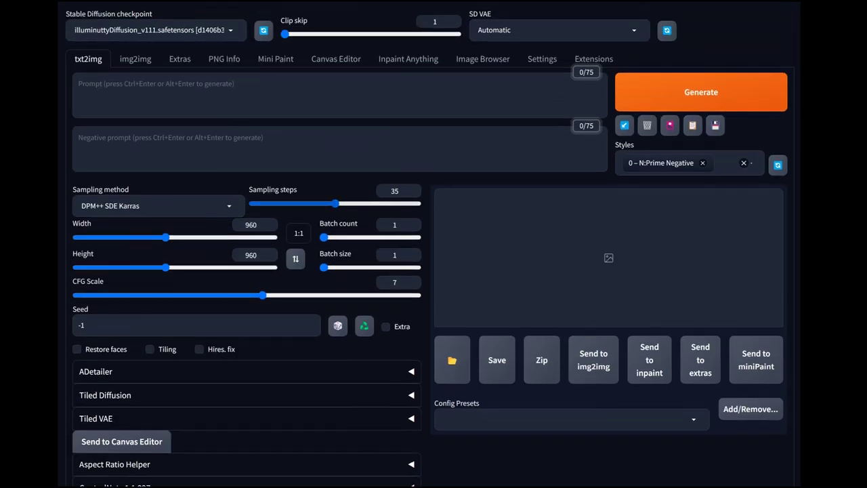
{"action": "left_click_drag", "start_coordinate": [335, 203], "coordinate": [254, 203]}
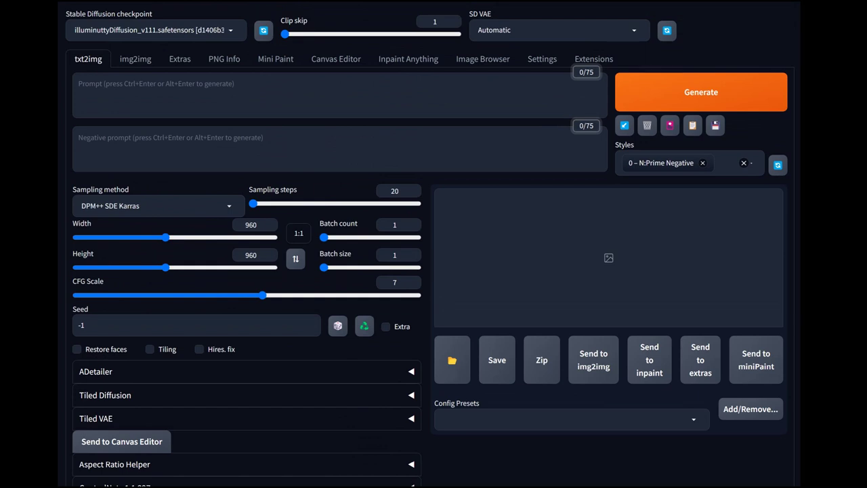
{"action": "left_click", "coordinate": [158, 205]}
{"action": "left_click", "coordinate": [91, 222]}
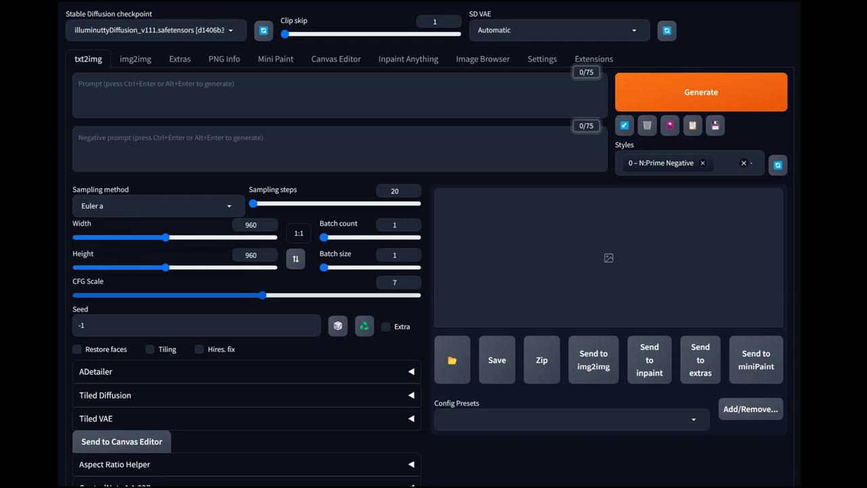
{"action": "left_click_drag", "start_coordinate": [262, 294], "coordinate": [293, 295]}
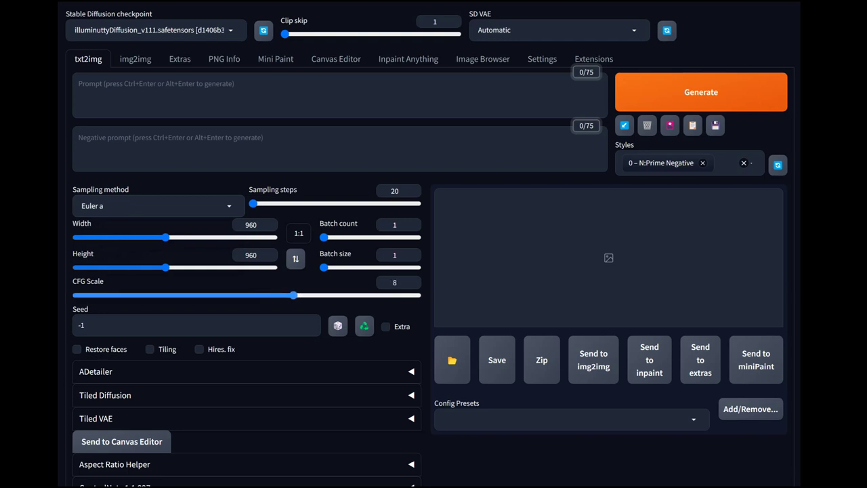
{"action": "key", "text": "Right"}
{"action": "key", "text": "Left"}
{"action": "left_click", "coordinate": [701, 92]}
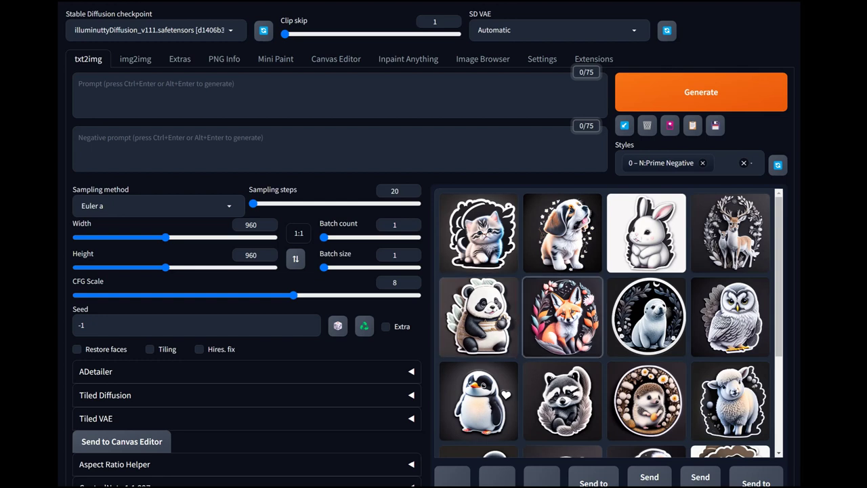
Examine the generated stickers one by one at large size, from the kitten through the owl.
{"action": "left_click", "coordinate": [478, 232]}
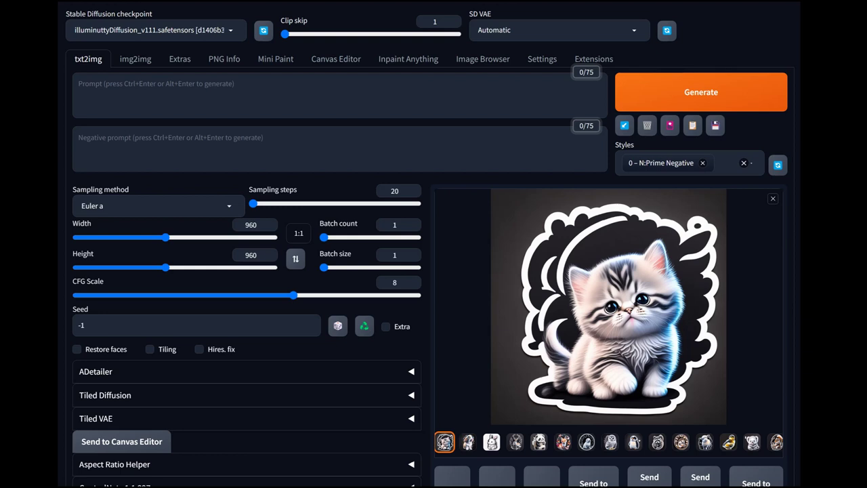
{"action": "left_click", "coordinate": [468, 442]}
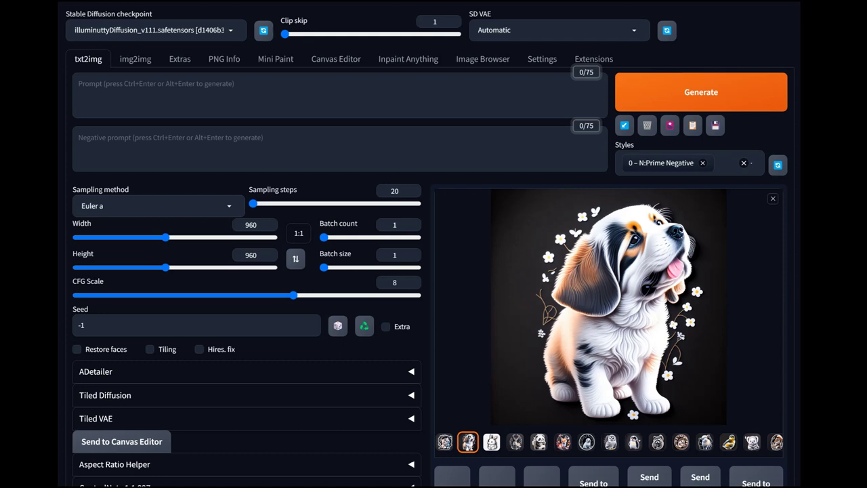
{"action": "left_click", "coordinate": [492, 441]}
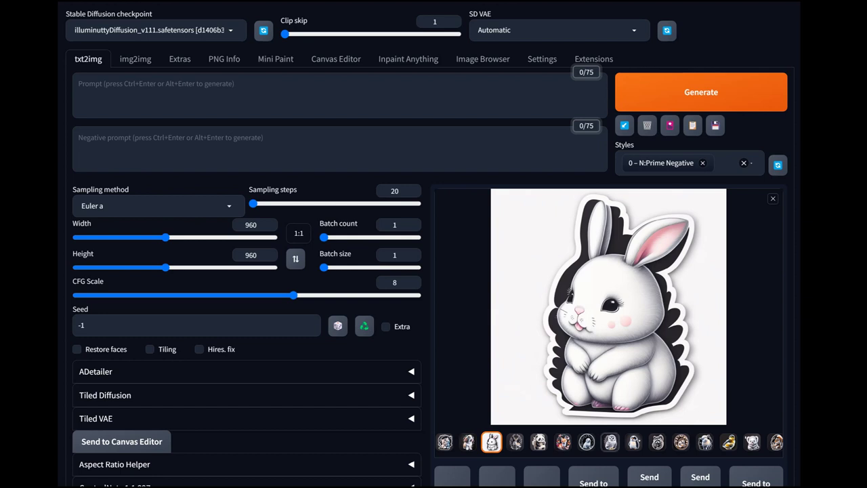
{"action": "left_click", "coordinate": [515, 442]}
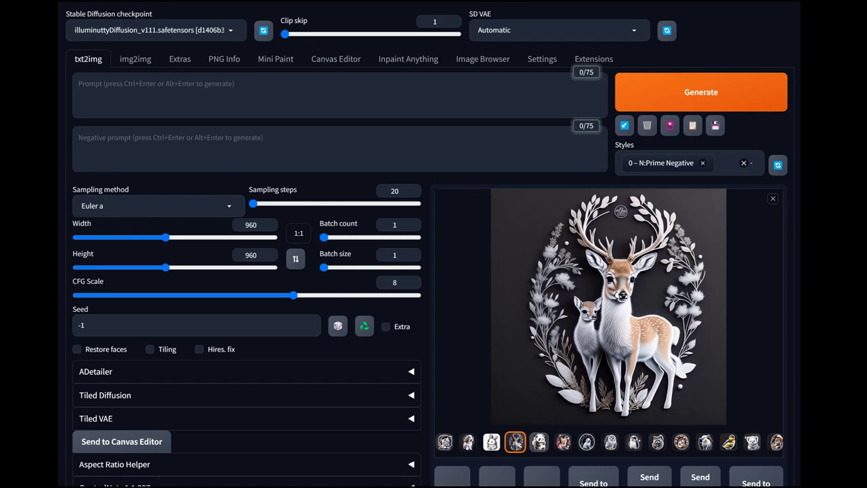
{"action": "left_click", "coordinate": [538, 442]}
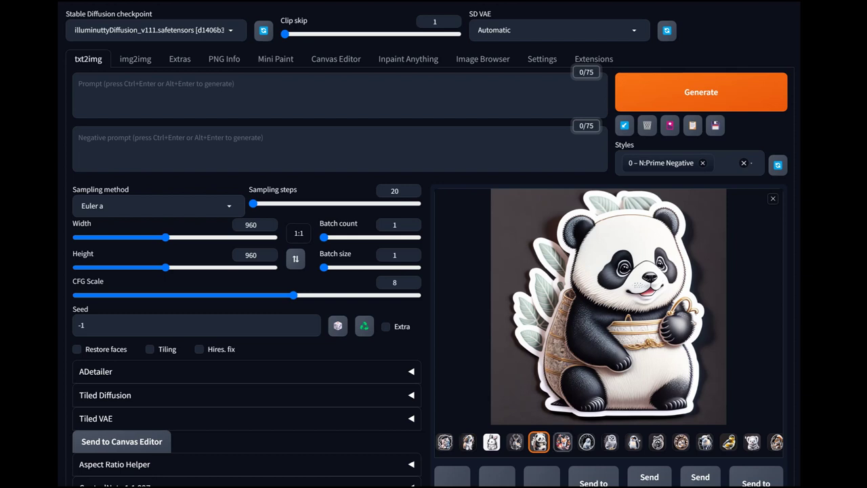
{"action": "left_click", "coordinate": [563, 442]}
{"action": "left_click", "coordinate": [586, 442]}
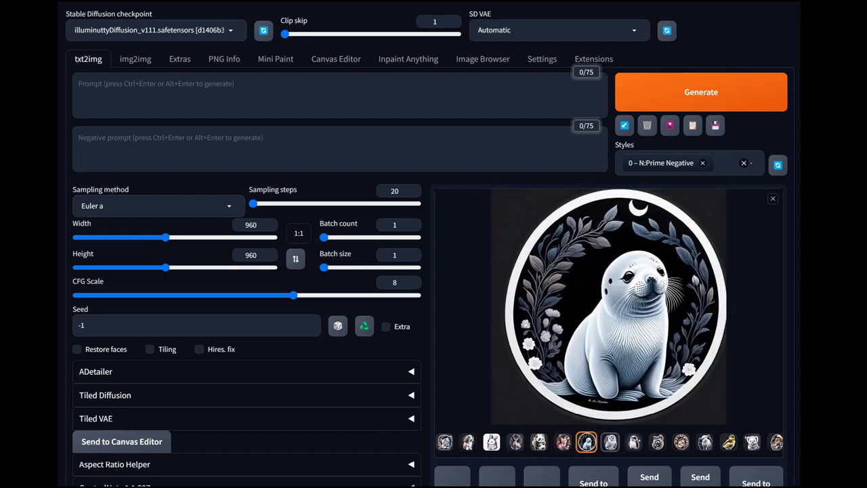
{"action": "left_click", "coordinate": [610, 441]}
{"action": "left_click", "coordinate": [585, 442]}
{"action": "left_click", "coordinate": [611, 442]}
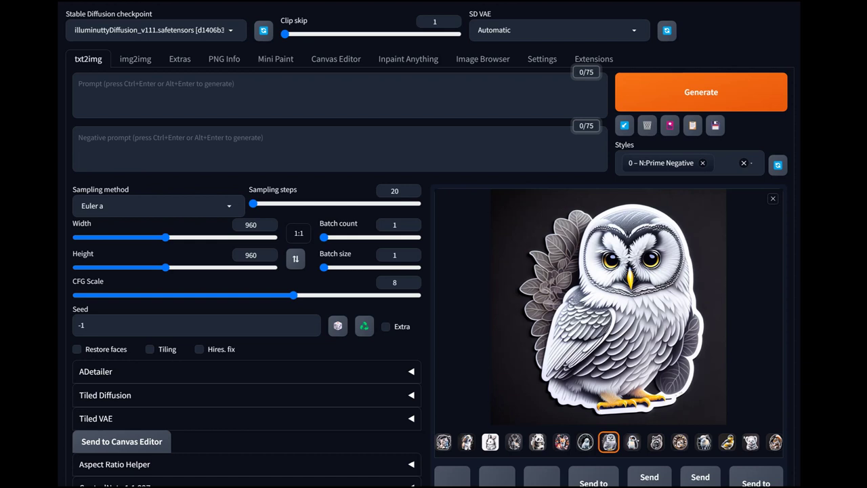
Examine the rest of the generated stickers at large size, from the penguin through the monkey.
{"action": "left_click", "coordinate": [632, 442]}
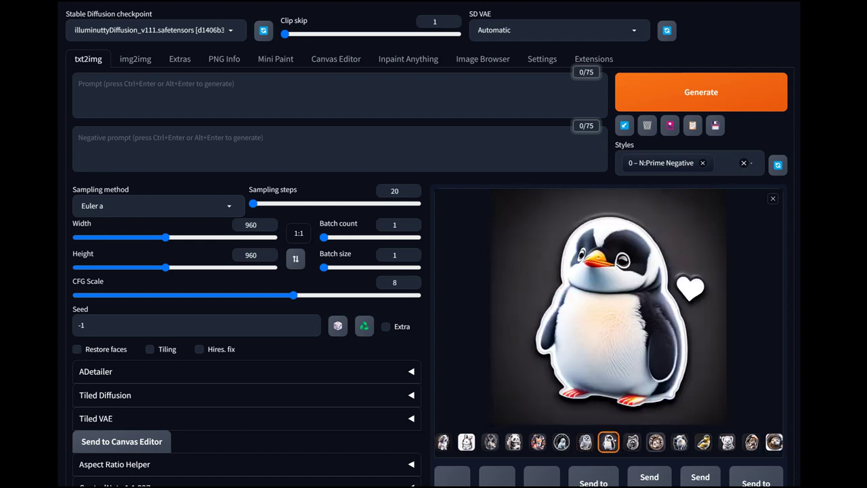
{"action": "left_click", "coordinate": [633, 442]}
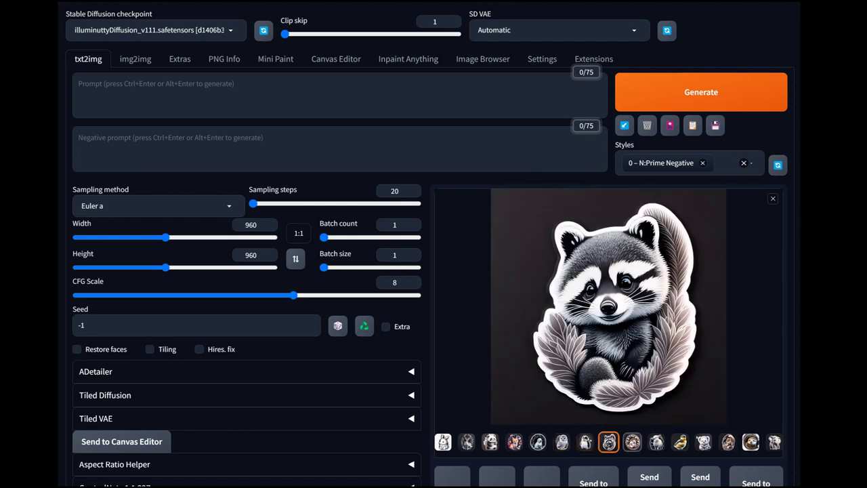
{"action": "left_click", "coordinate": [633, 442]}
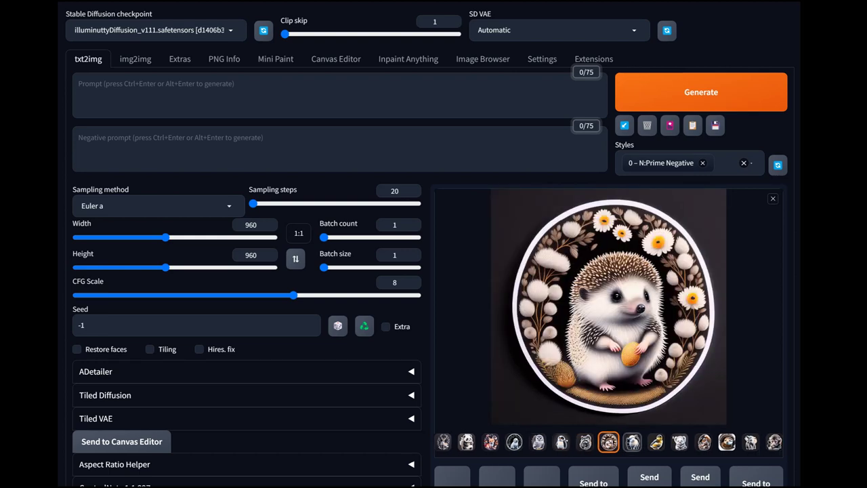
{"action": "left_click", "coordinate": [633, 441]}
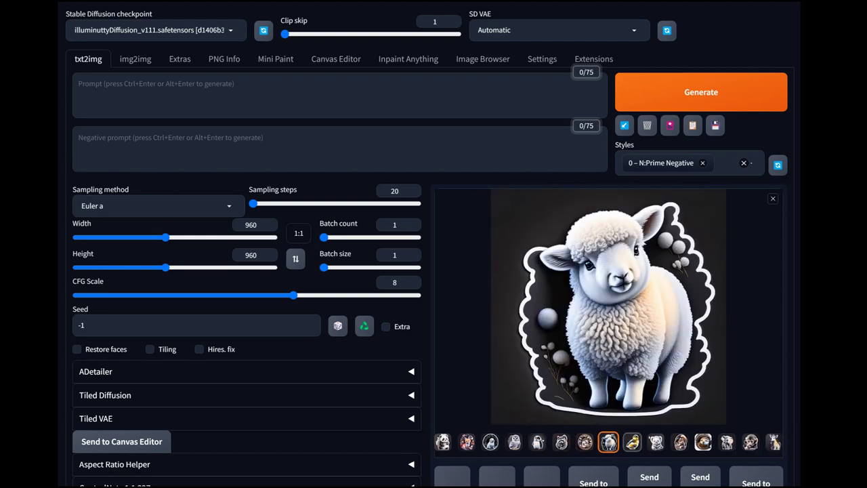
{"action": "left_click", "coordinate": [633, 441]}
{"action": "left_click", "coordinate": [633, 441]}
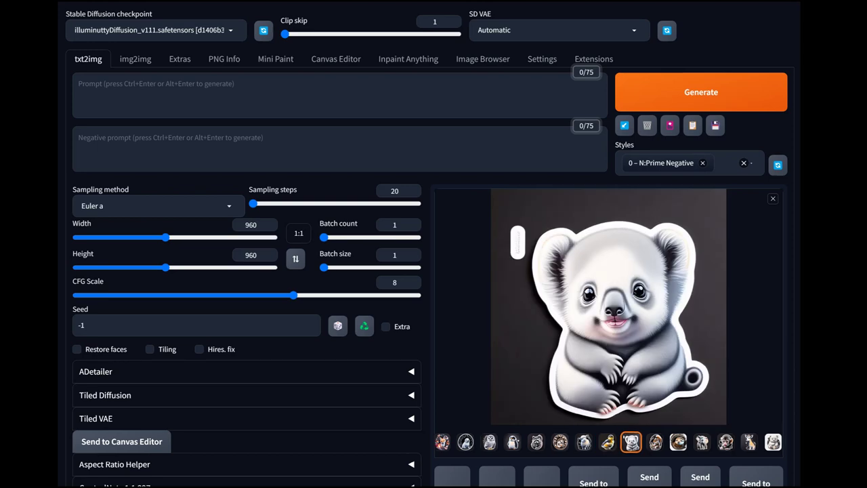
{"action": "left_click", "coordinate": [655, 442]}
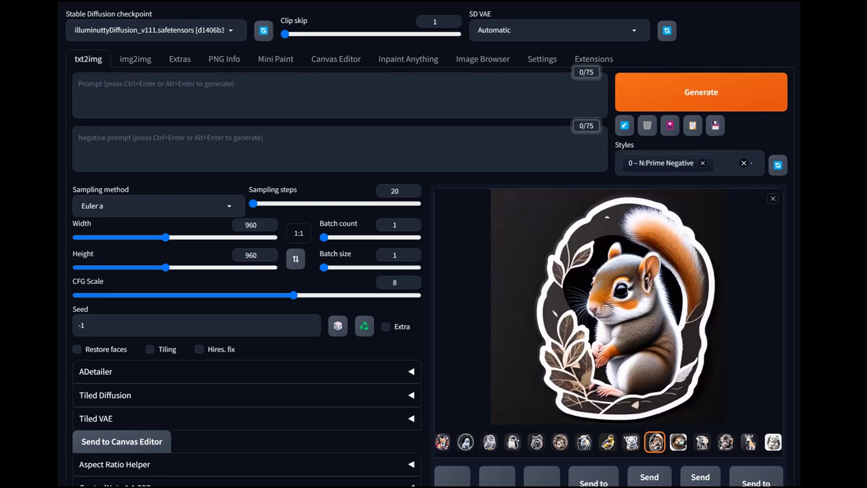
{"action": "left_click", "coordinate": [678, 442]}
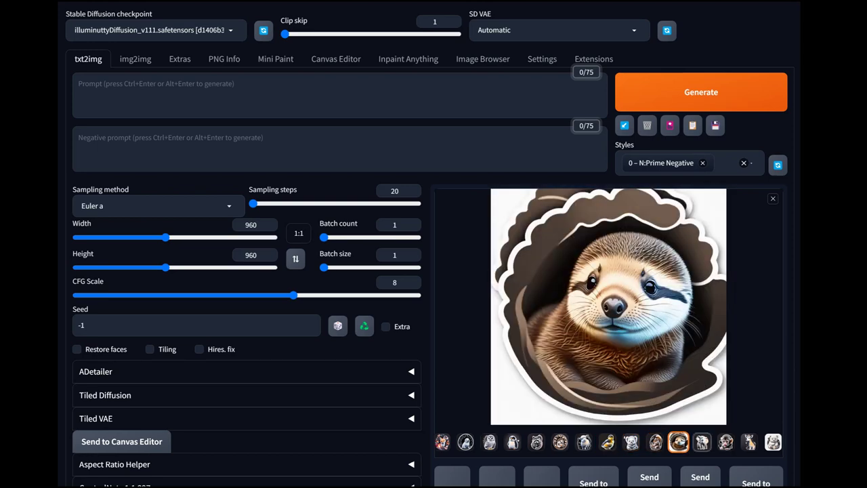
{"action": "left_click", "coordinate": [702, 442]}
{"action": "left_click", "coordinate": [725, 441]}
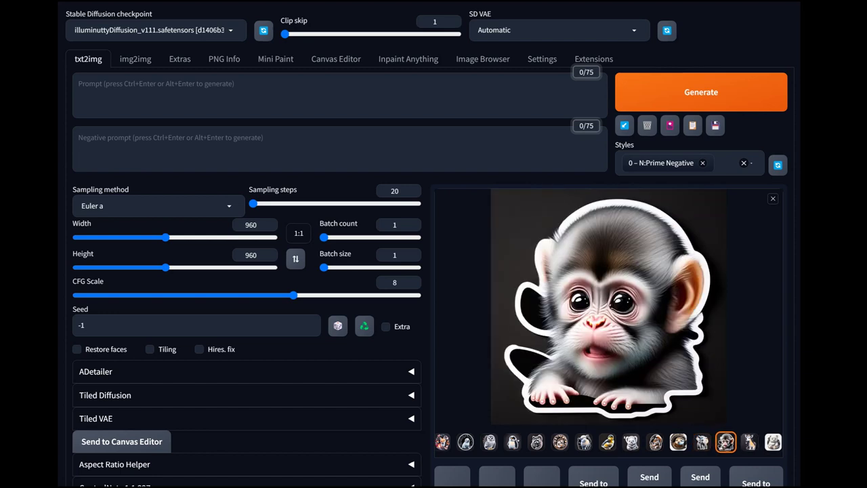
Review the fox and seal stickers again and select the raccoon sticker in the generated gallery.
{"action": "left_click", "coordinate": [443, 442]}
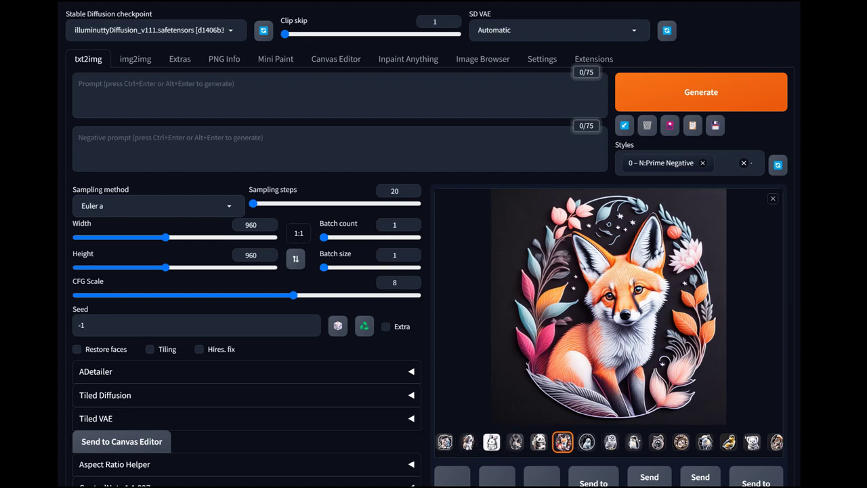
{"action": "left_click", "coordinate": [587, 442]}
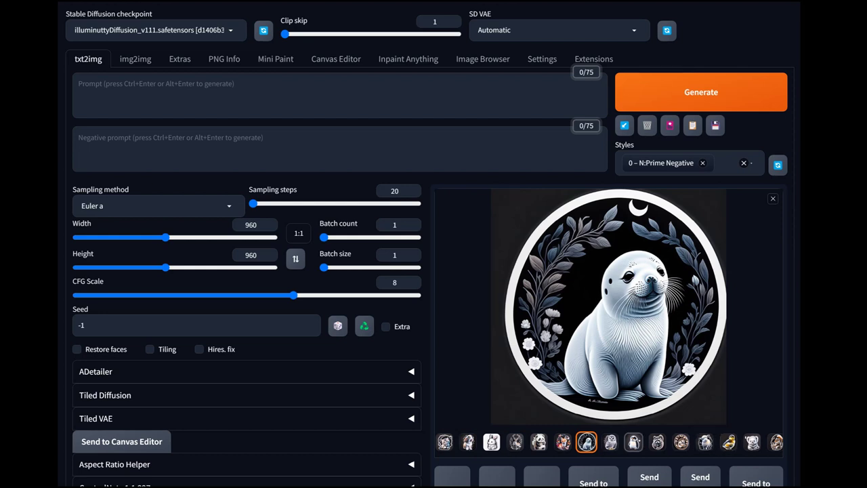
{"action": "left_click", "coordinate": [657, 442]}
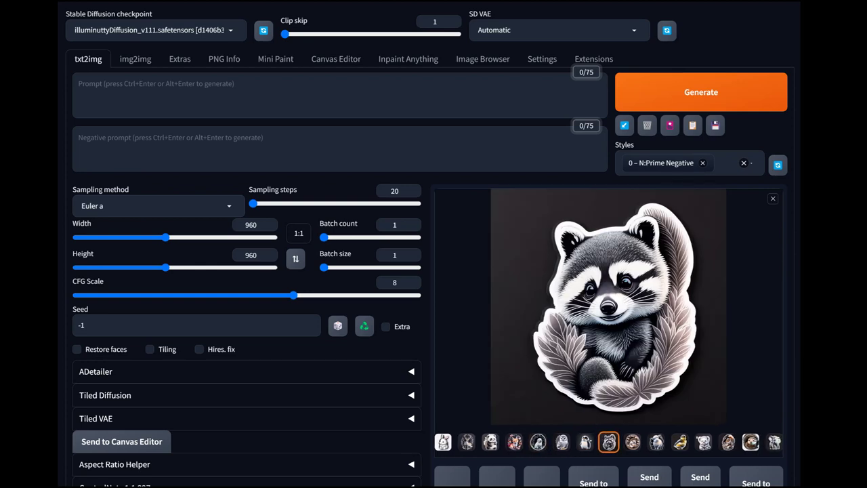
{"action": "scroll", "coordinate": [637, 440], "scroll_direction": "down", "scroll_amount": 1}
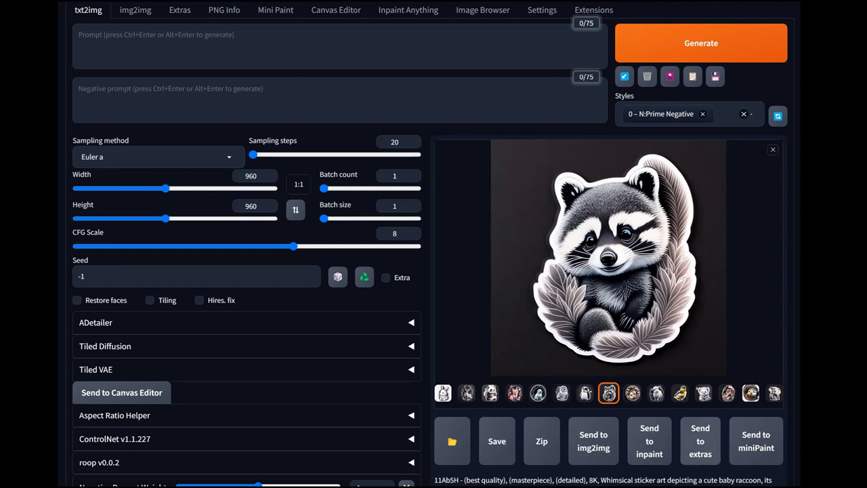
Send the raccoon sticker to Extras, upscale it by 4 with 4x-UltraSharp, remove its background with u2net and alpha matting, and inspect the result.
{"action": "left_click", "coordinate": [700, 441]}
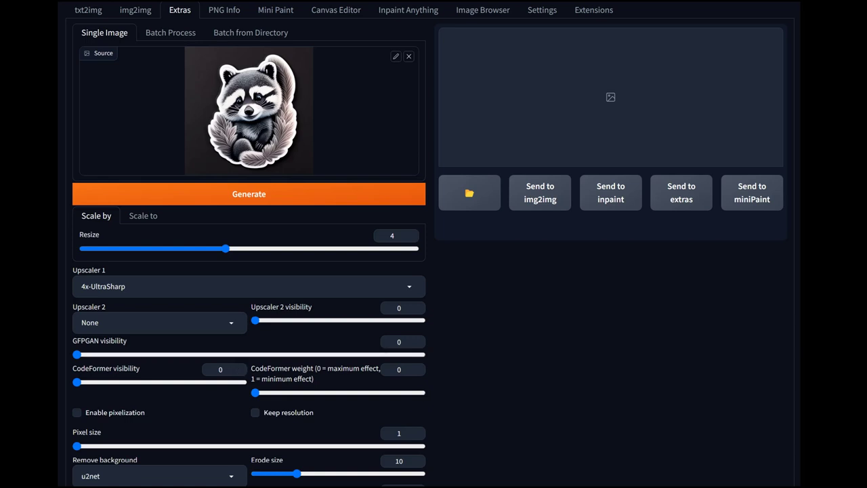
{"action": "scroll", "coordinate": [433, 244], "scroll_direction": "down", "scroll_amount": 3}
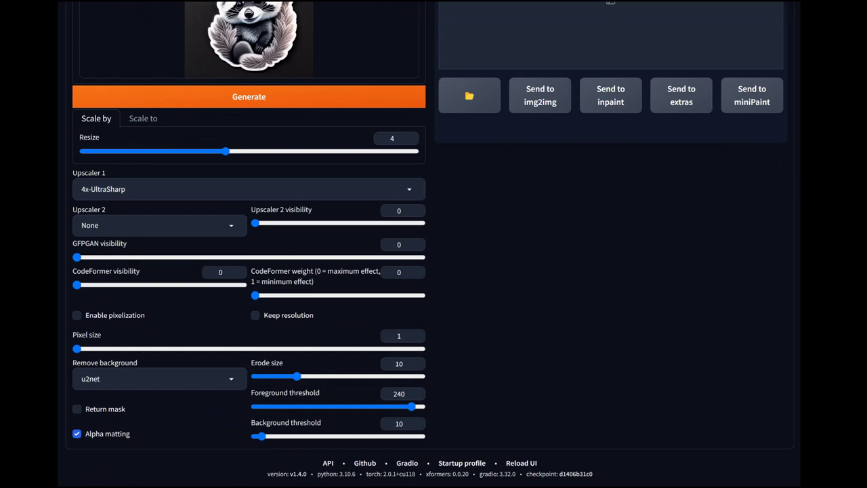
{"action": "scroll", "coordinate": [434, 244], "scroll_direction": "up", "scroll_amount": 3}
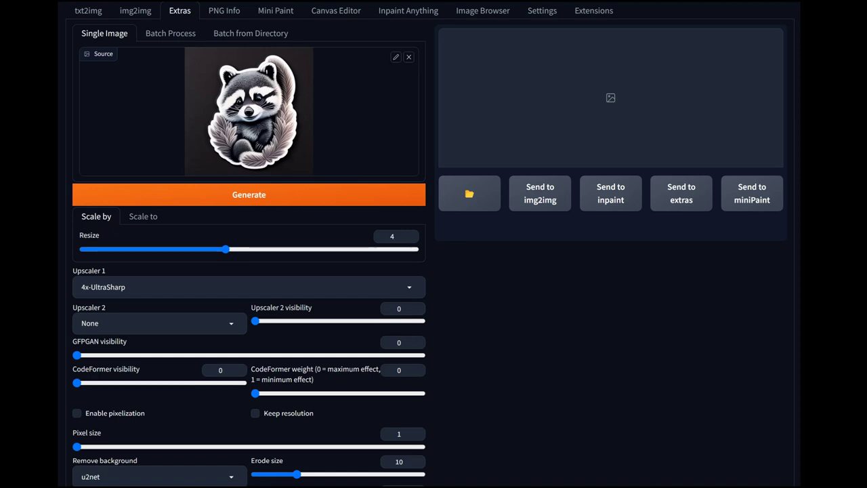
{"action": "scroll", "coordinate": [434, 243], "scroll_direction": "down", "scroll_amount": 2}
{"action": "scroll", "coordinate": [434, 244], "scroll_direction": "up", "scroll_amount": 1}
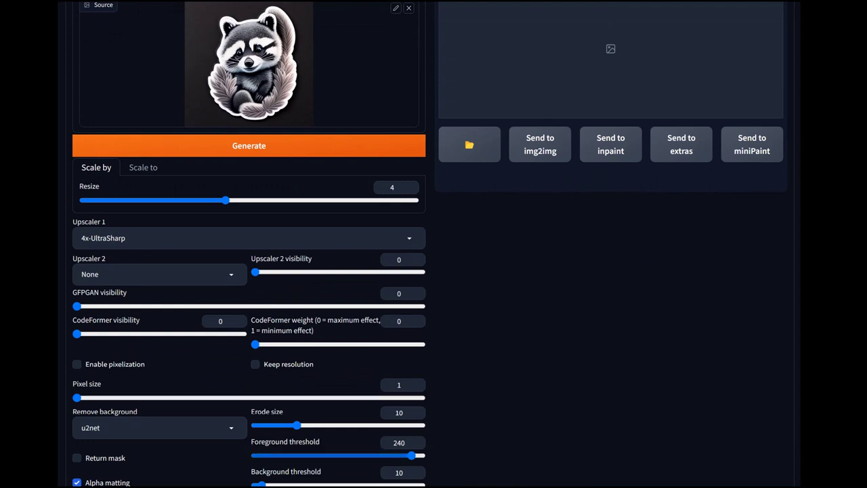
{"action": "scroll", "coordinate": [434, 244], "scroll_direction": "down", "scroll_amount": 1}
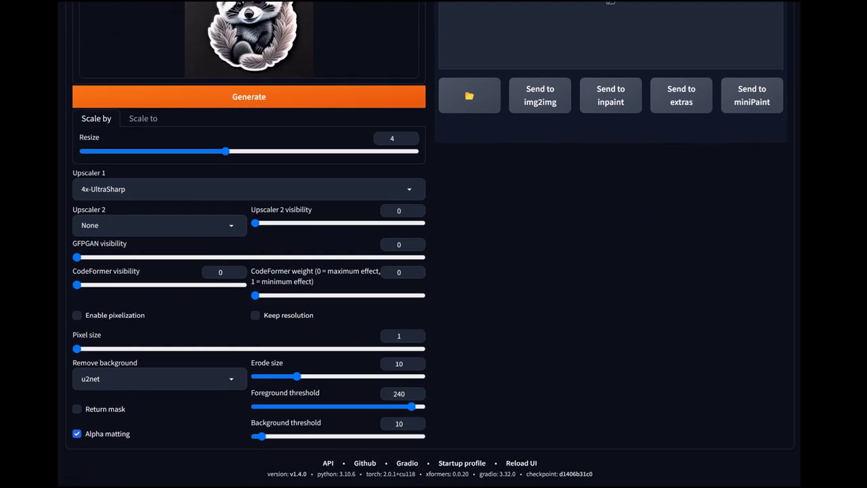
{"action": "scroll", "coordinate": [434, 244], "scroll_direction": "up", "scroll_amount": 3}
{"action": "left_click", "coordinate": [249, 243]}
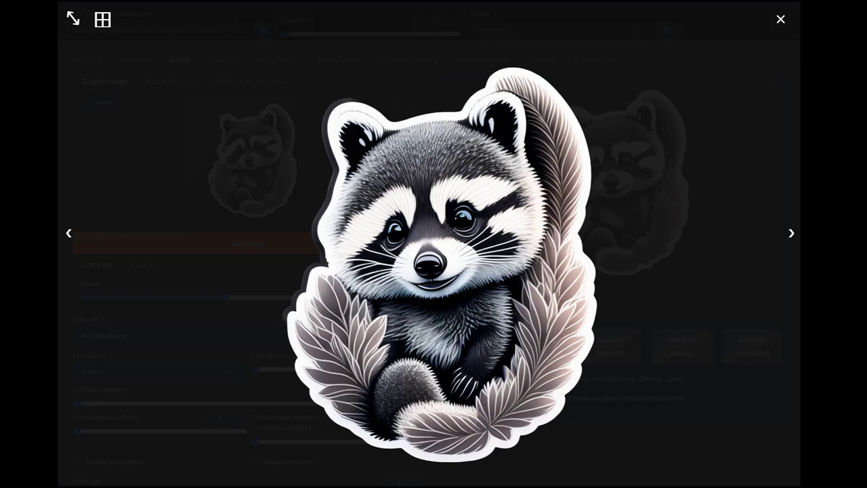
{"action": "key", "text": "Escape"}
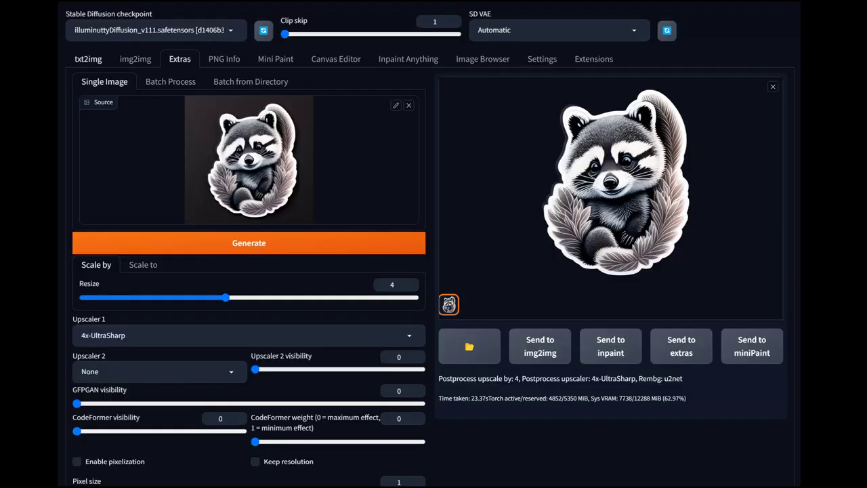
Return to the generated text-to-image gallery, compare the lamb, sloth and neighbouring stickers, and select the squirrel sticker.
{"action": "left_click", "coordinate": [88, 59]}
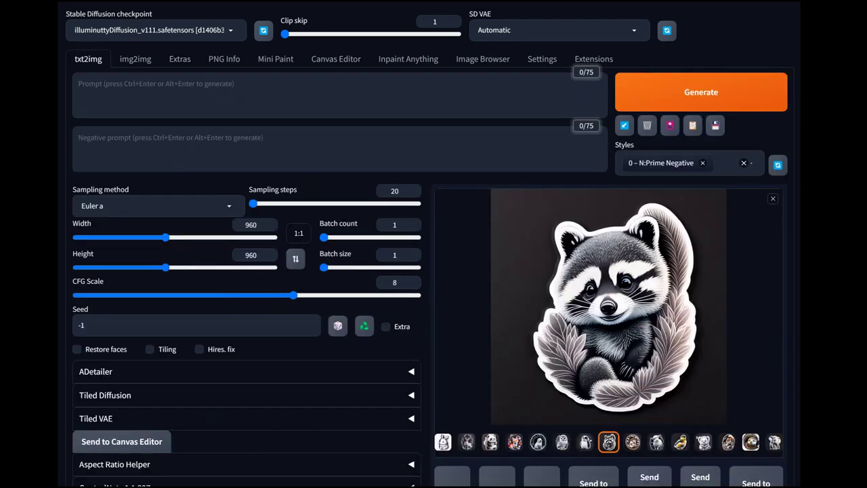
{"action": "left_click", "coordinate": [656, 442]}
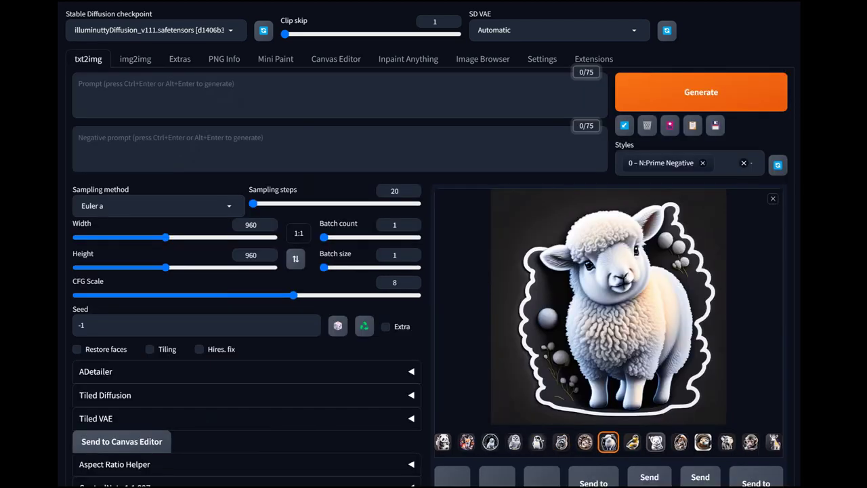
{"action": "left_click", "coordinate": [703, 441]}
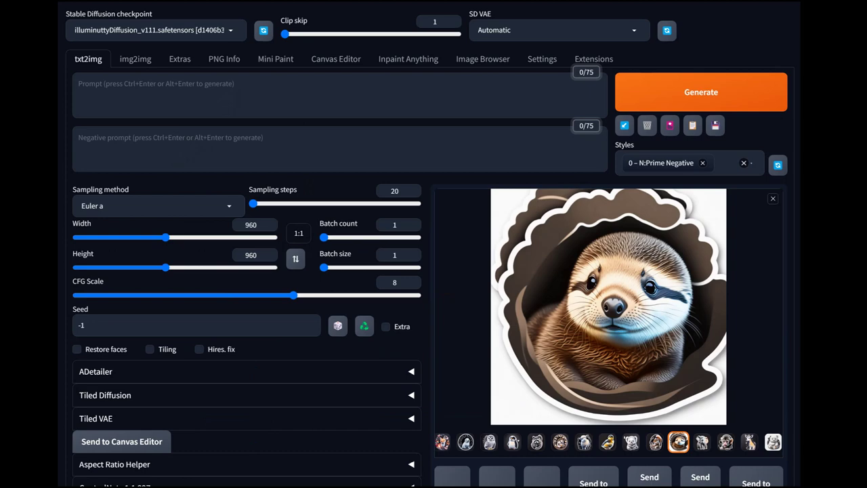
{"action": "left_click", "coordinate": [631, 442]}
{"action": "left_click", "coordinate": [655, 442]}
{"action": "left_click", "coordinate": [678, 441]}
{"action": "key", "text": "Left"}
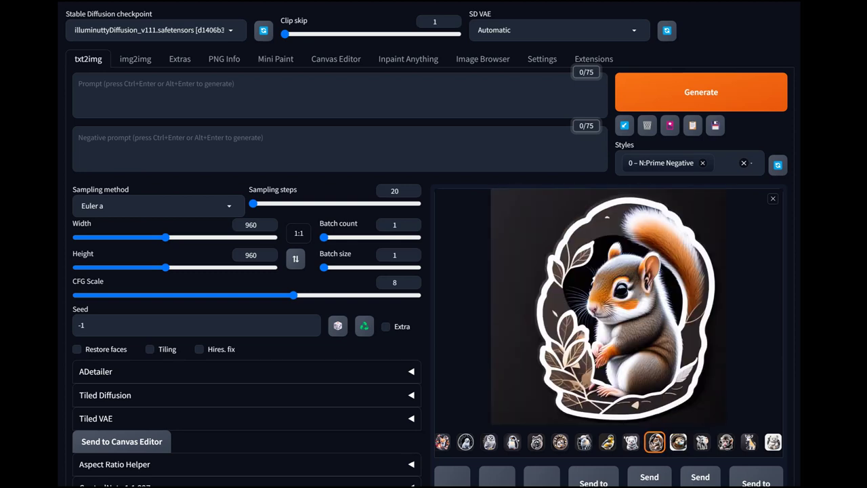
Send the squirrel sticker to Extras and process it with 4x-UltraSharp at resize 4 and u2net background removal.
{"action": "scroll", "coordinate": [434, 271], "scroll_direction": "down", "scroll_amount": 2}
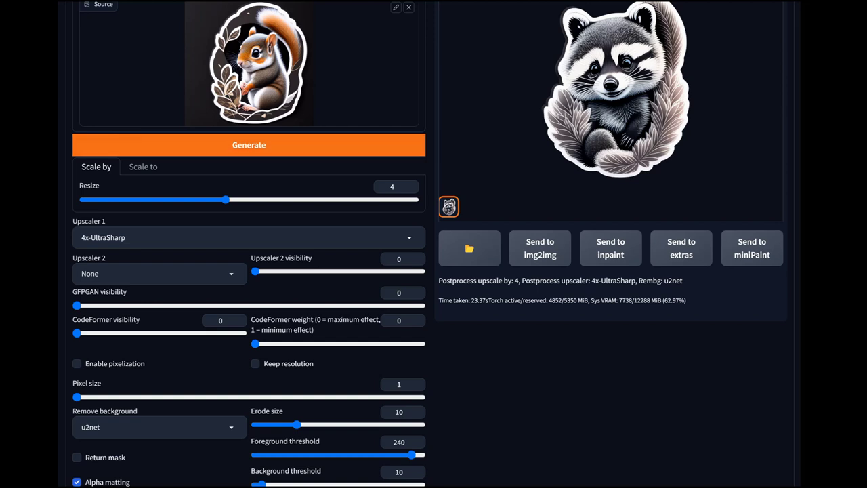
{"action": "left_click", "coordinate": [248, 145]}
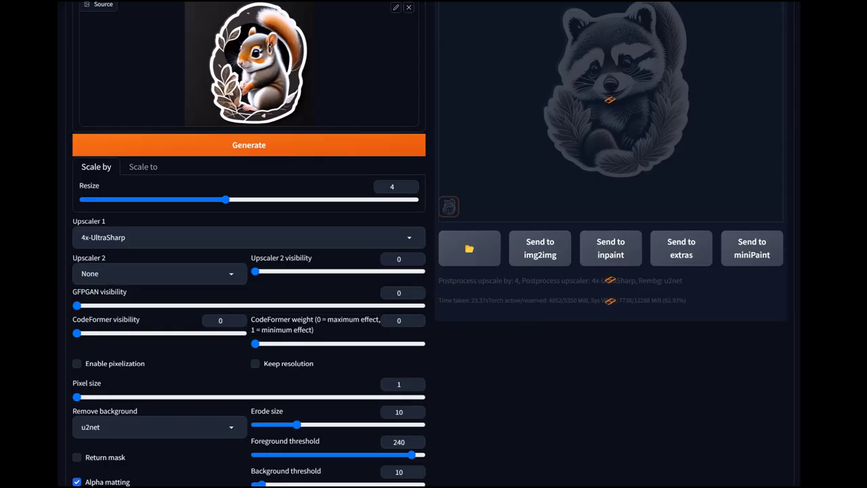
{"action": "scroll", "coordinate": [434, 244], "scroll_direction": "up", "scroll_amount": 2}
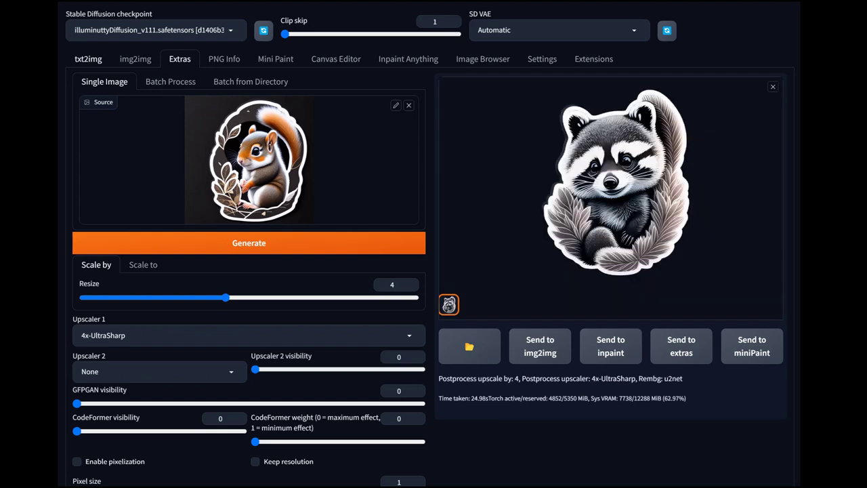
Examine the text-to-image prompt list, highlighting the shared opening "11Ab5H - (best quality), (masterpiece), (detailed), 8K" in the owl prompt.
{"action": "left_click", "coordinate": [89, 59]}
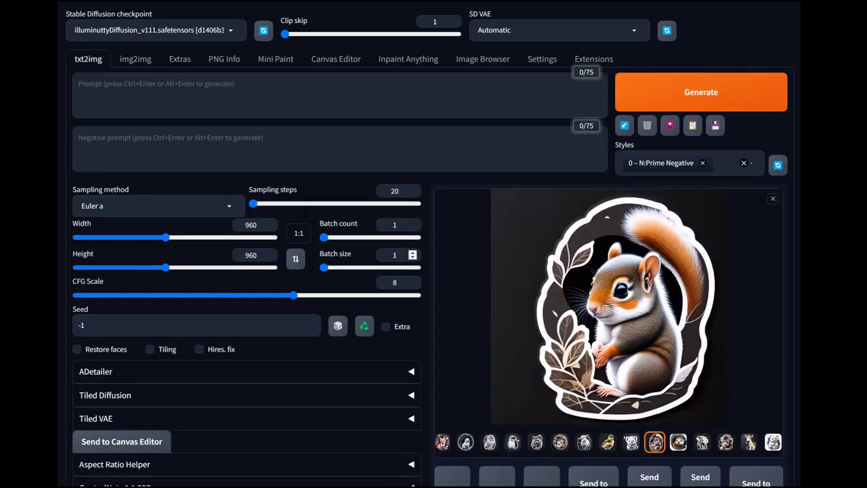
{"action": "scroll", "coordinate": [339, 244], "scroll_direction": "down", "scroll_amount": 1}
{"action": "scroll", "coordinate": [434, 243], "scroll_direction": "down", "scroll_amount": 6}
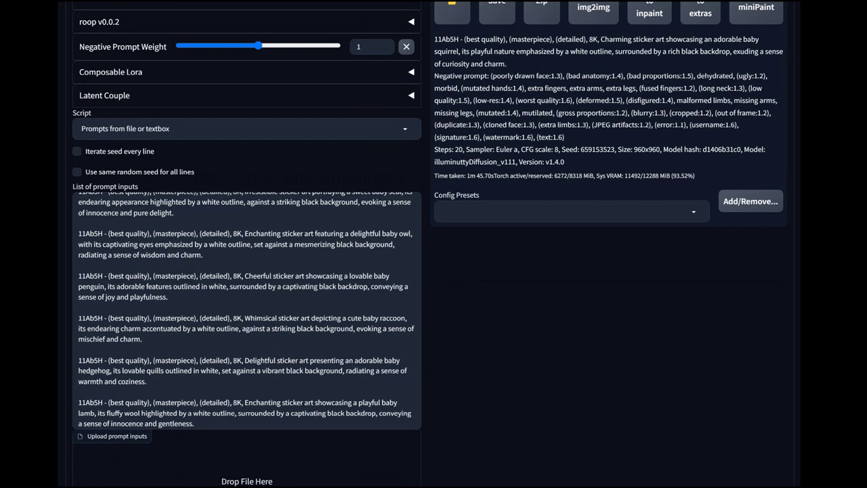
{"action": "left_click_drag", "start_coordinate": [103, 233], "coordinate": [79, 233]}
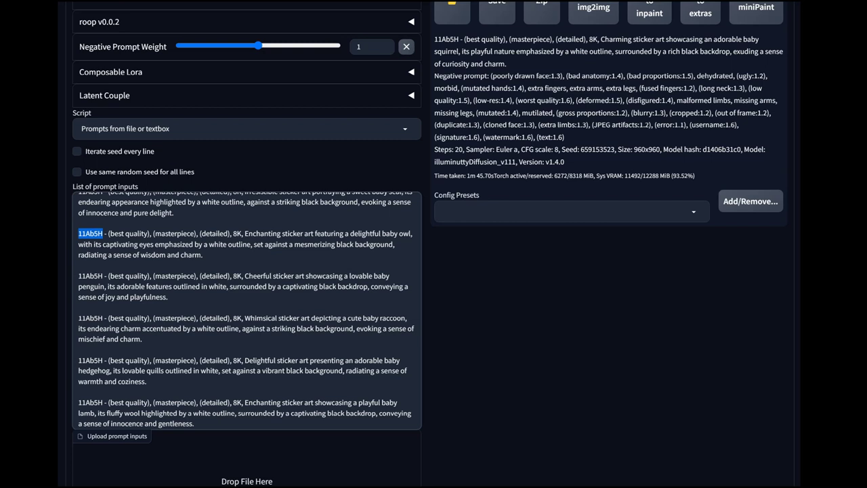
{"action": "left_click", "coordinate": [78, 233]}
{"action": "left_click_drag", "start_coordinate": [78, 234], "coordinate": [242, 233]}
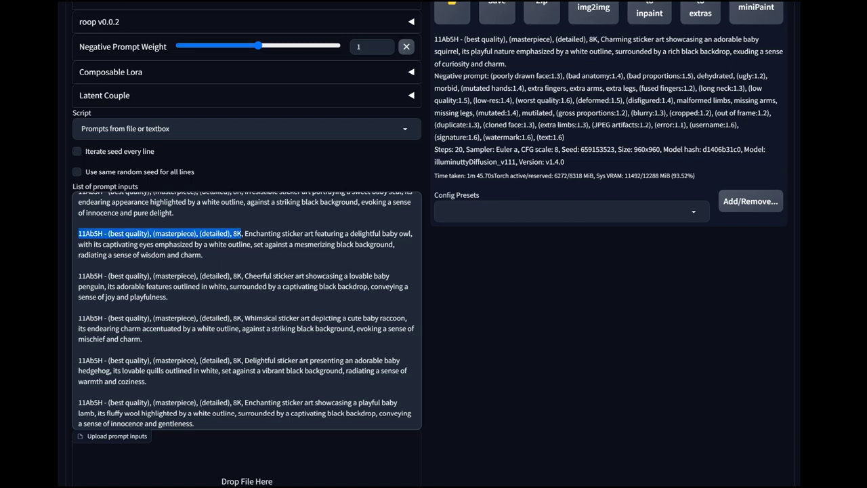
{"action": "left_click", "coordinate": [100, 233]}
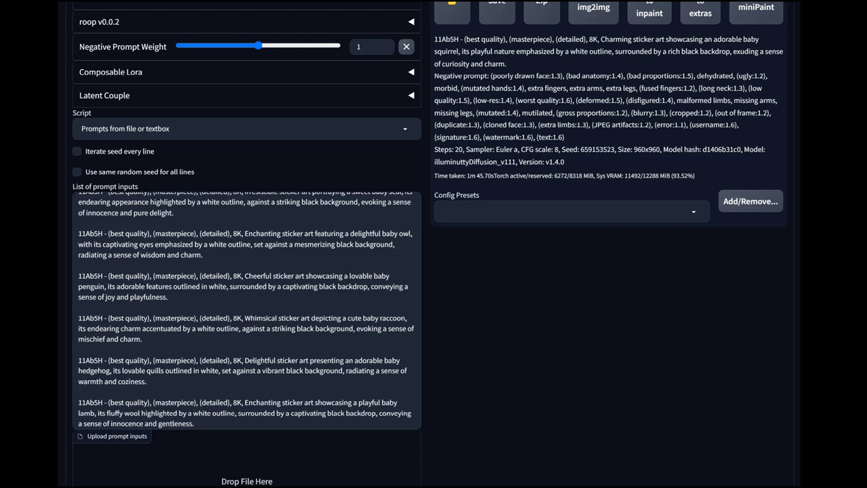
{"action": "scroll", "coordinate": [247, 312], "scroll_direction": "up", "scroll_amount": 10}
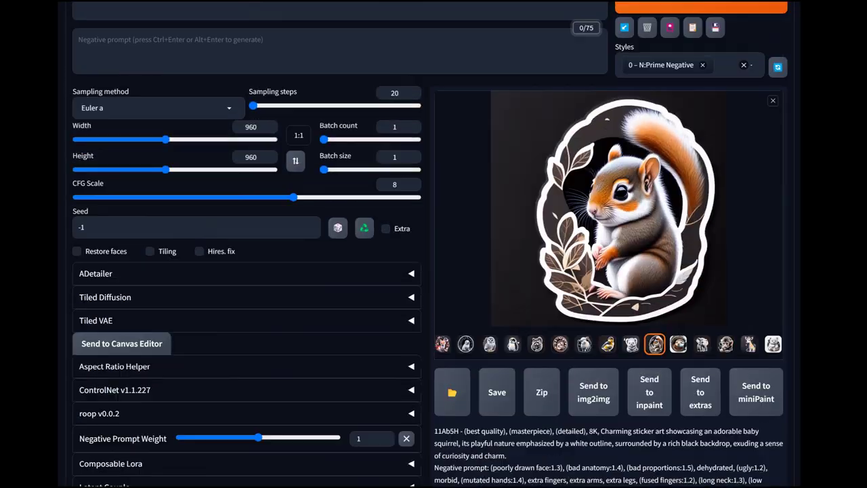
Open directory batch processing in Extras and set the input directory to "H:\Personal\hobbies\AI-Art\output\txt2img-images\11Ab5H best quality masterpiece detailed 8K".
{"action": "scroll", "coordinate": [433, 244], "scroll_direction": "up", "scroll_amount": 2}
{"action": "left_click", "coordinate": [135, 59]}
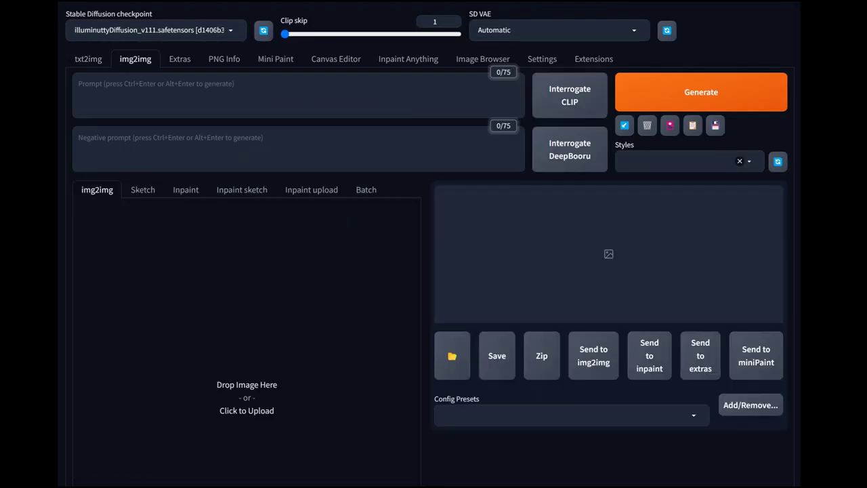
{"action": "left_click", "coordinate": [180, 59]}
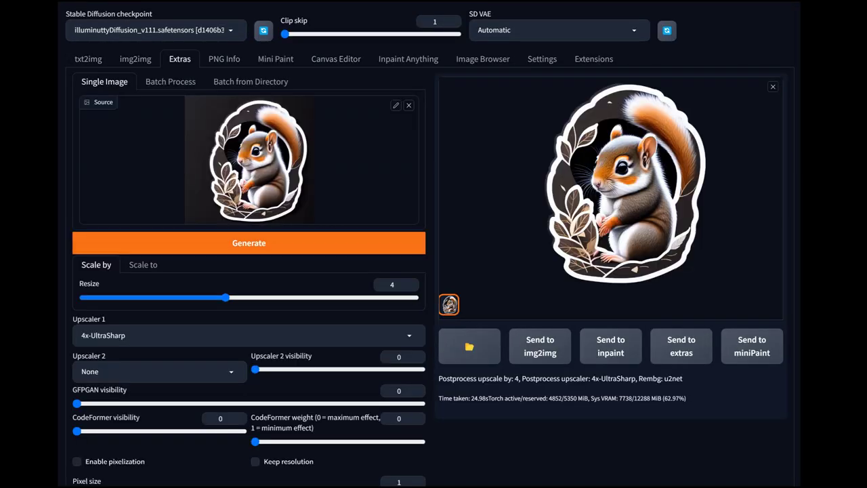
{"action": "left_click", "coordinate": [251, 81]}
{"action": "left_click", "coordinate": [86, 116]}
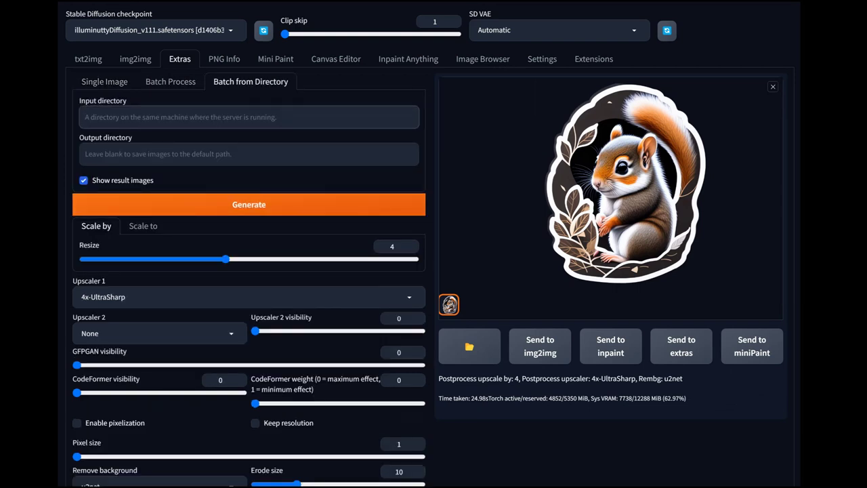
{"action": "left_click", "coordinate": [86, 154]}
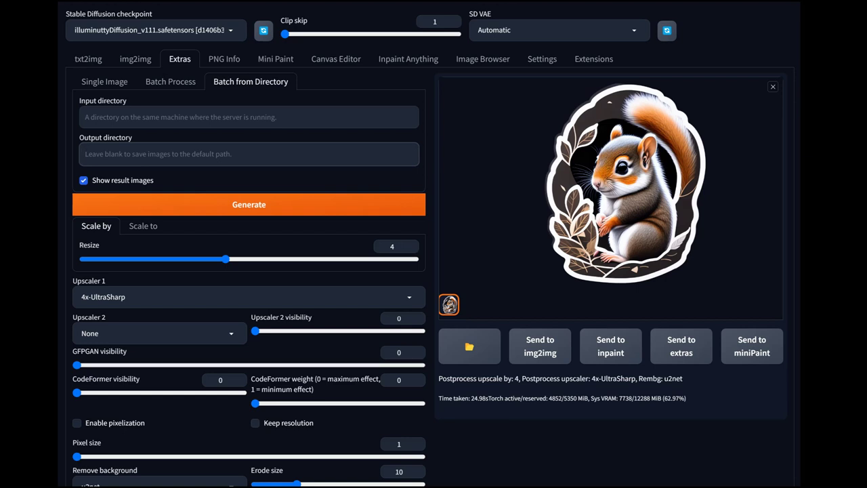
{"action": "left_click", "coordinate": [248, 116]}
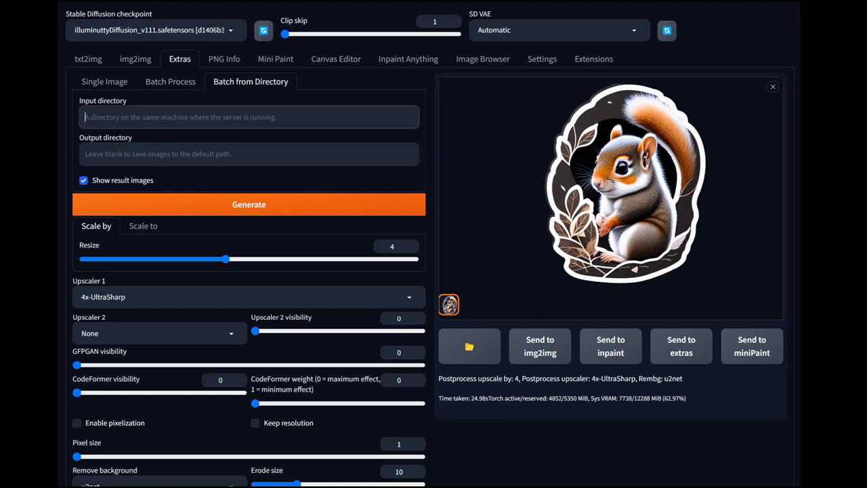
{"action": "type", "text": "H:\\Personal\\hobbies\\AI-Art\\output\\txt2img-images\\11Ab5H best quality masterpiece detailed 8K"}
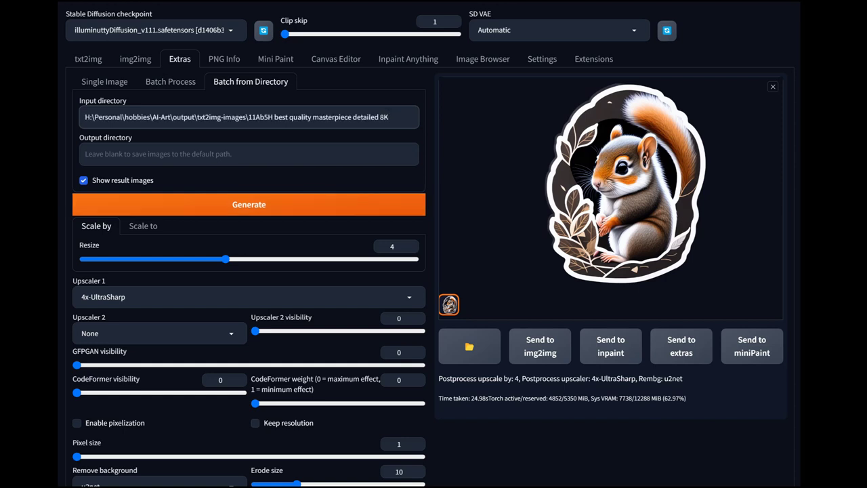
Copy the input directory path into the output directory and append "\upscale" to it.
{"action": "left_click_drag", "start_coordinate": [248, 116], "coordinate": [388, 116]}
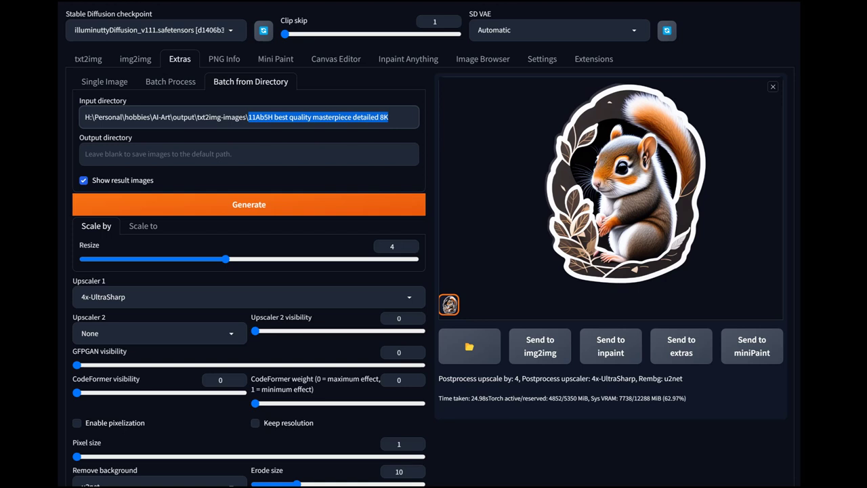
{"action": "left_click_drag", "start_coordinate": [388, 117], "coordinate": [84, 117]}
{"action": "key", "text": "ctrl+c"}
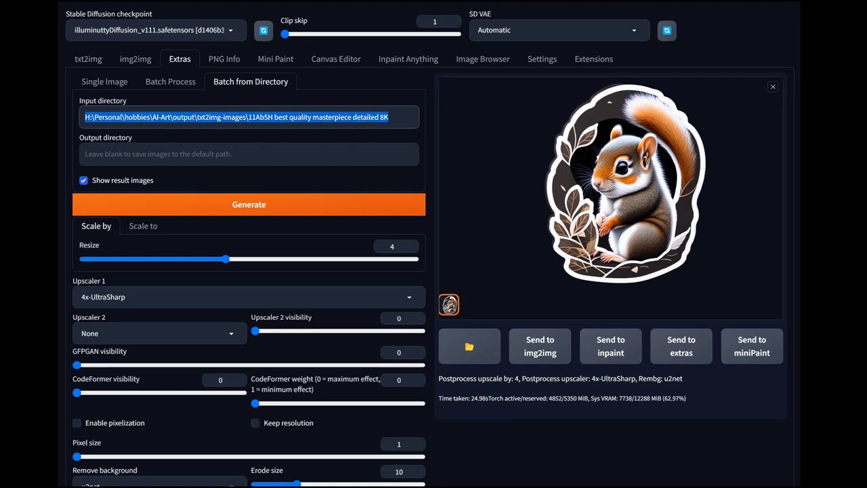
{"action": "left_click", "coordinate": [85, 154]}
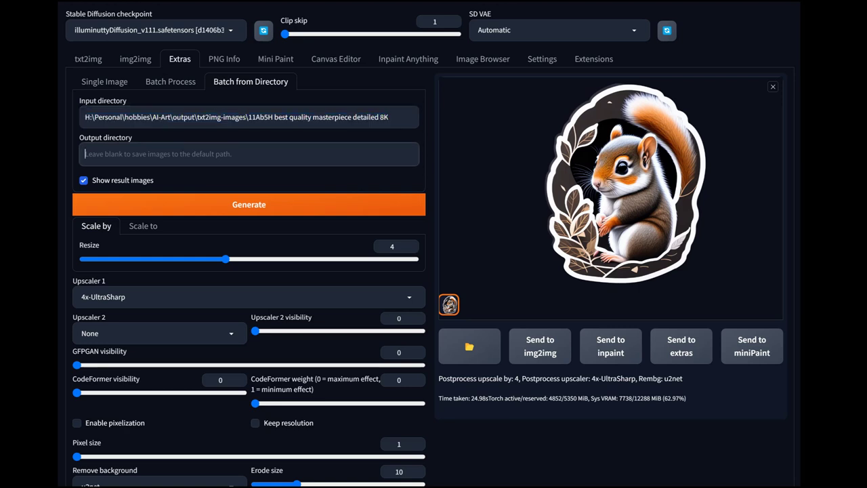
{"action": "key", "text": "ctrl+v"}
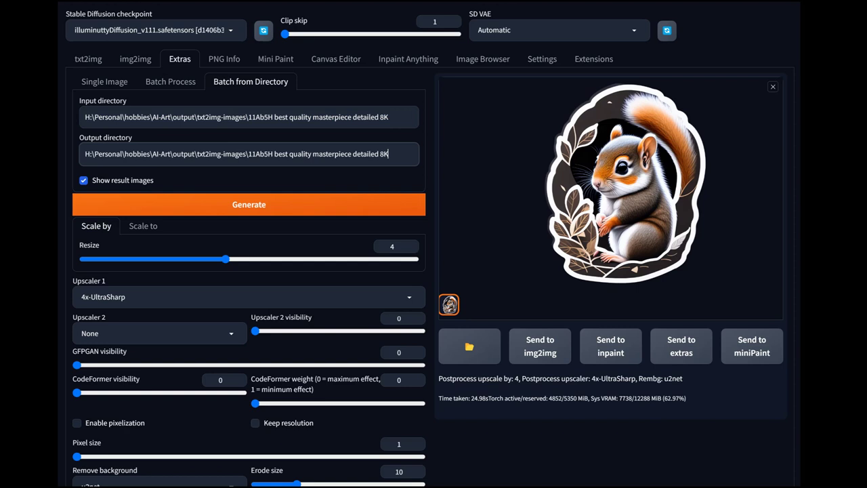
{"action": "type", "text": "\\upscale"}
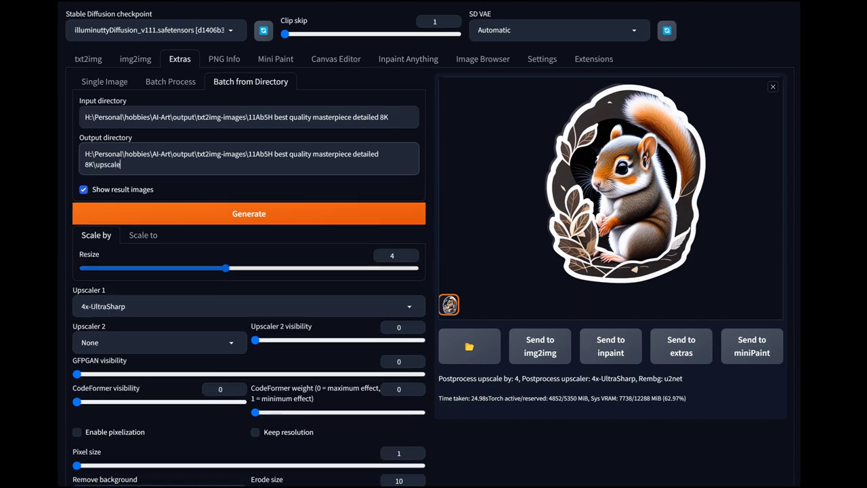
Set the batch resize factor to 2 and Upscaler 1 to None.
{"action": "left_click", "coordinate": [85, 267]}
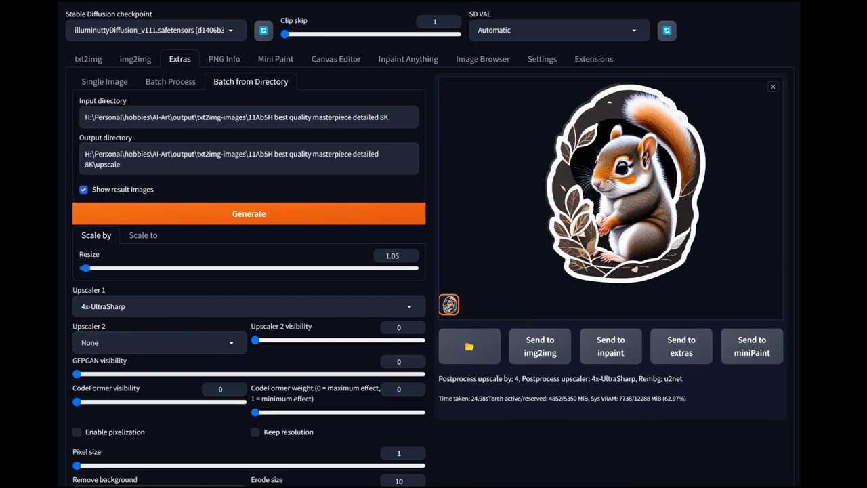
{"action": "left_click_drag", "start_coordinate": [84, 267], "coordinate": [173, 268]}
{"action": "double_click", "coordinate": [395, 256]}
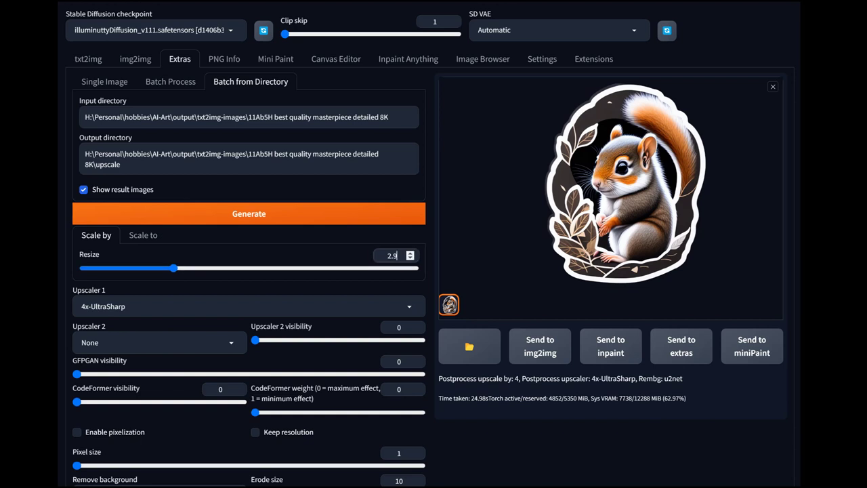
{"action": "type", "text": "2"}
{"action": "left_click", "coordinate": [249, 306]}
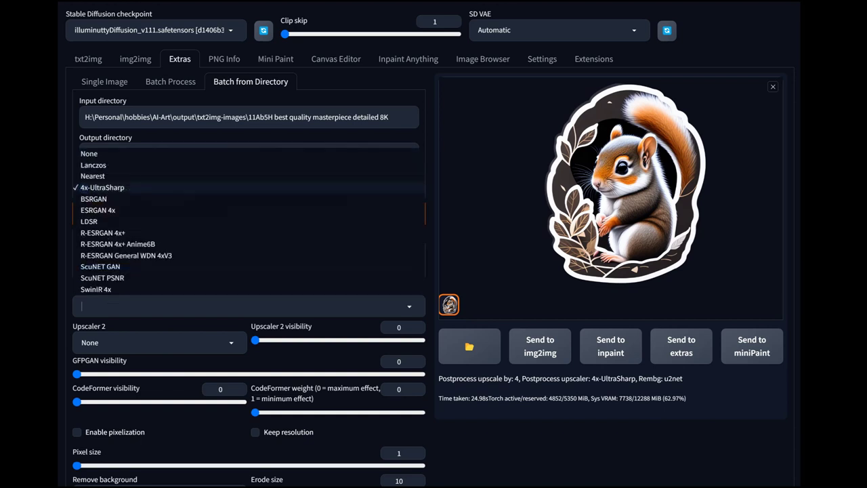
{"action": "left_click", "coordinate": [92, 153]}
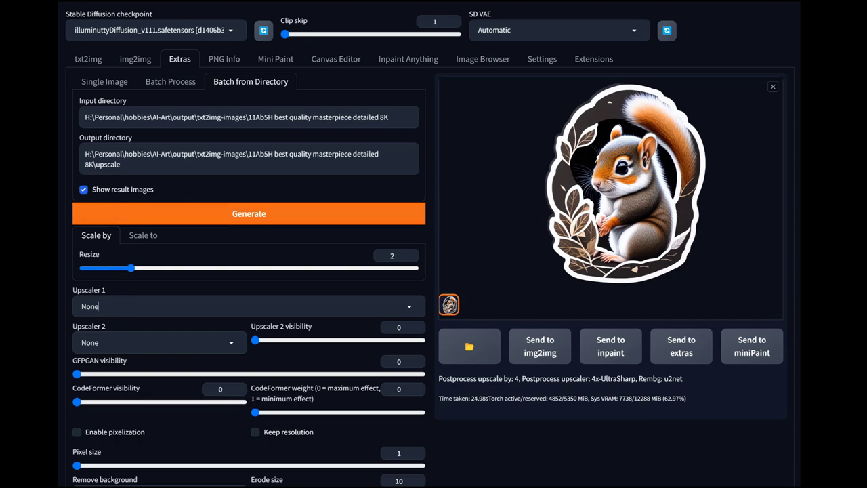
Check the background removal settings and run the batch over the sticker directory.
{"action": "scroll", "coordinate": [434, 271], "scroll_direction": "down", "scroll_amount": 3}
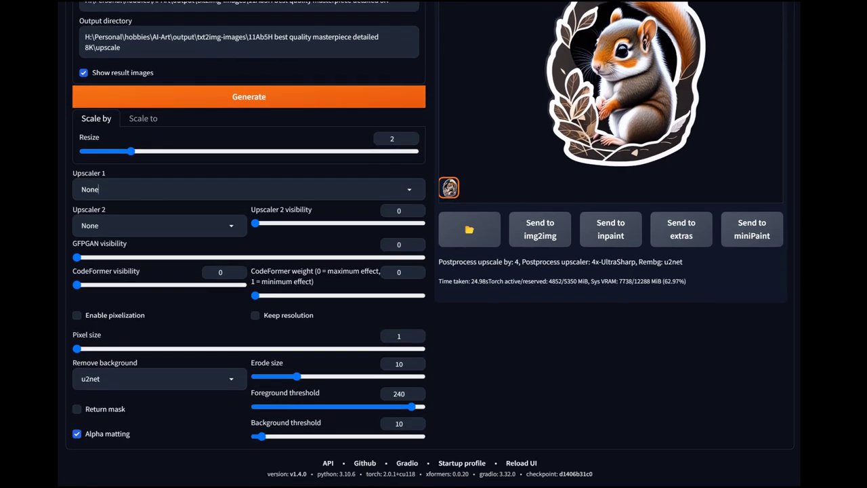
{"action": "scroll", "coordinate": [433, 244], "scroll_direction": "up", "scroll_amount": 1}
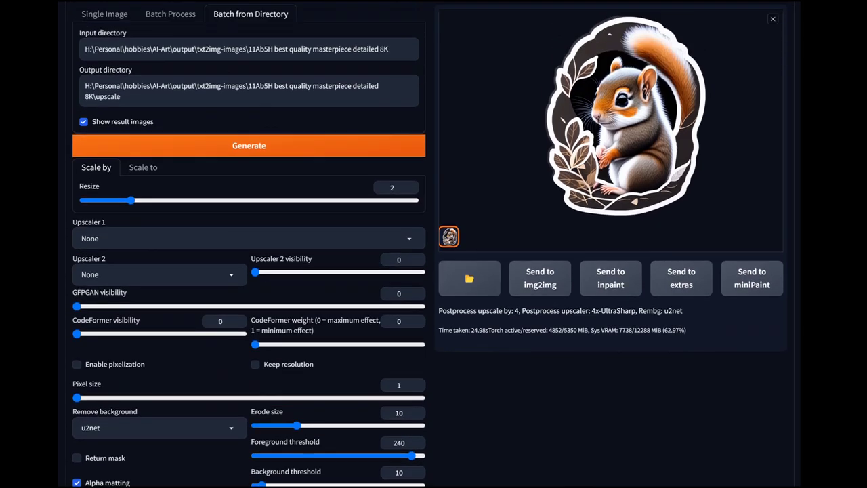
{"action": "left_click", "coordinate": [248, 146]}
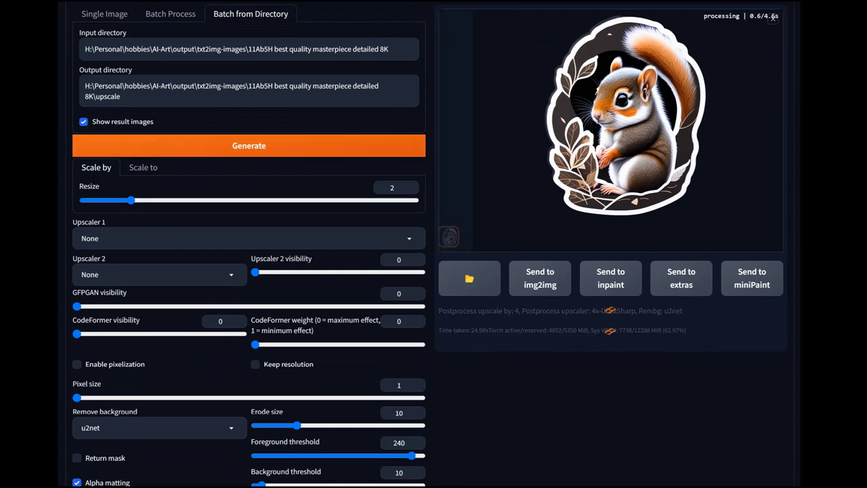
{"action": "scroll", "coordinate": [434, 244], "scroll_direction": "up", "scroll_amount": 1}
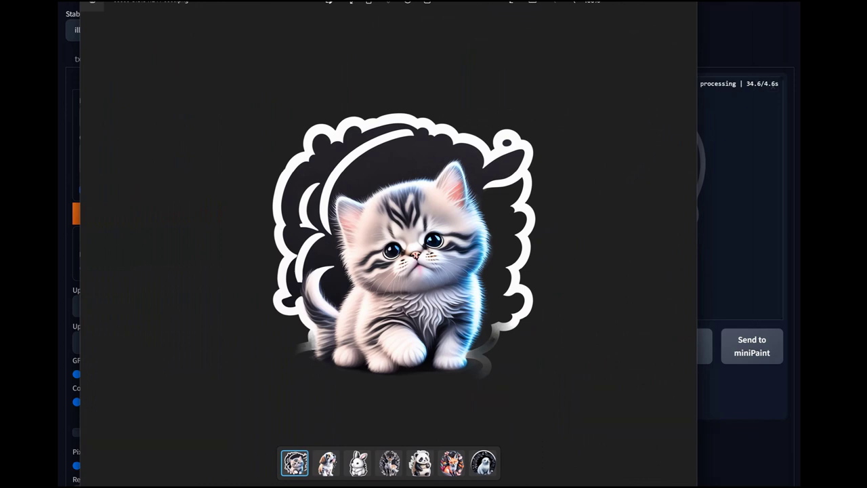
Review the processed stickers one by one in the image viewer, checking each cut-out from the kitten to the duckling.
{"action": "key", "text": "Right"}
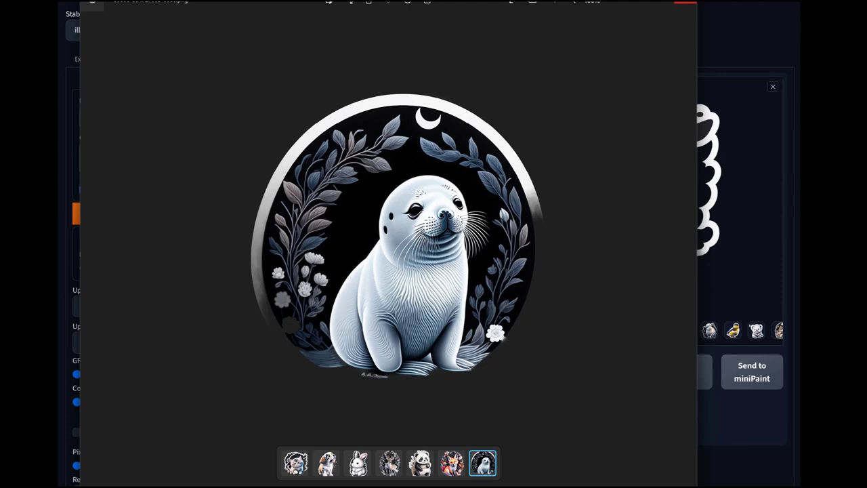
{"action": "left_click", "coordinate": [685, 2]}
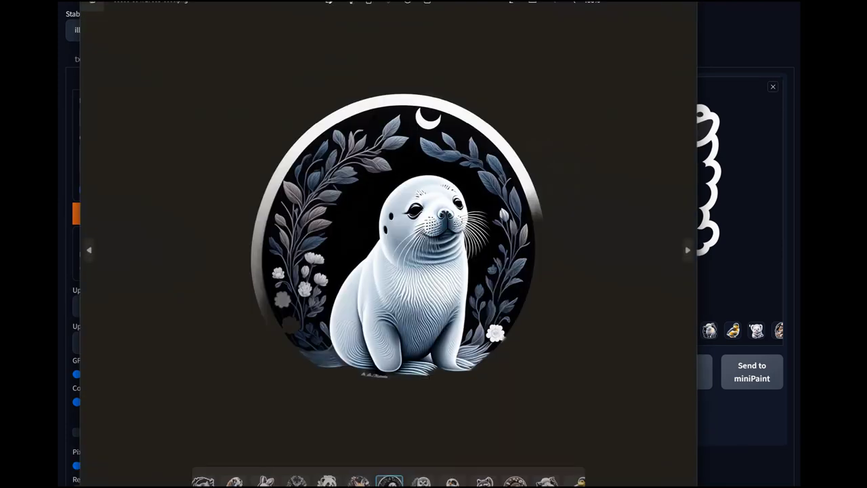
{"action": "key", "text": "Right"}
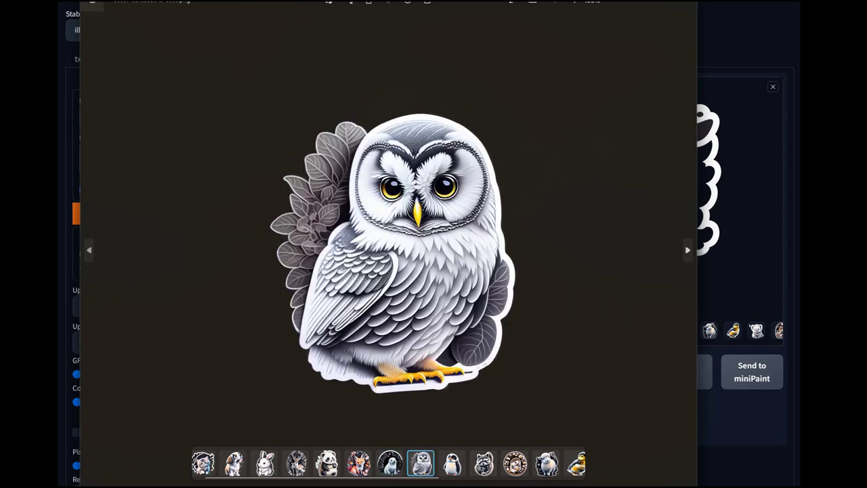
{"action": "key", "text": "Right"}
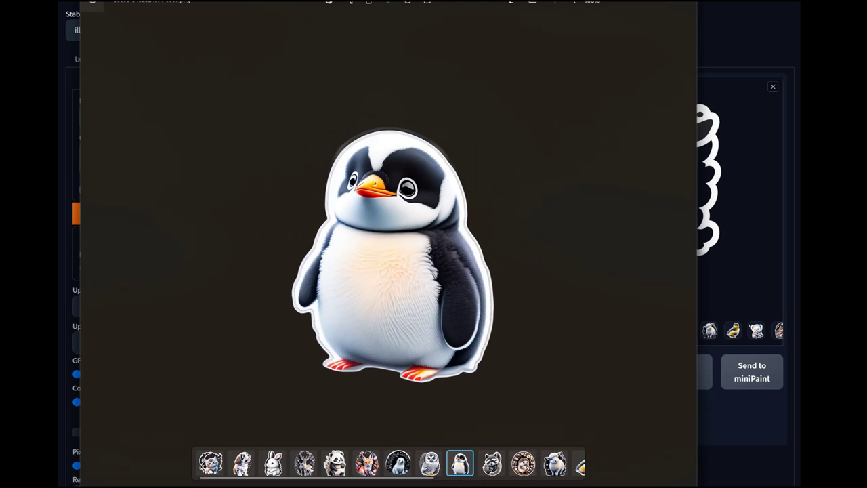
{"action": "key", "text": "Right"}
{"action": "key", "text": "Right"}
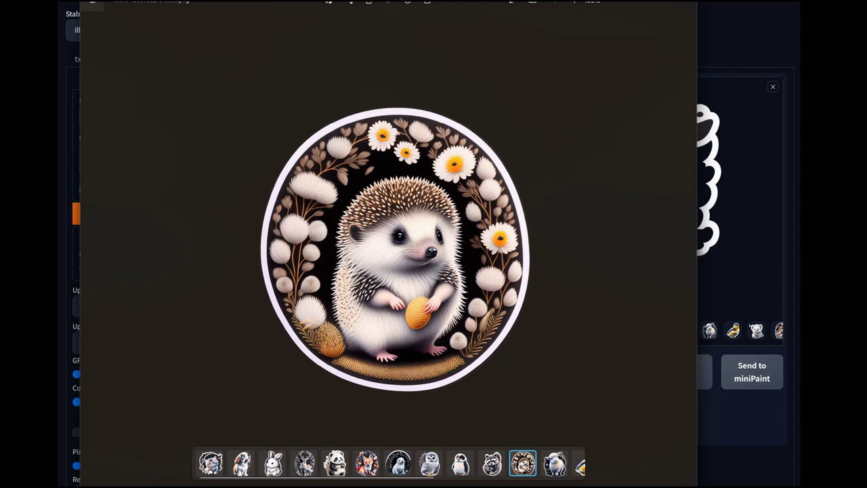
{"action": "key", "text": "Right"}
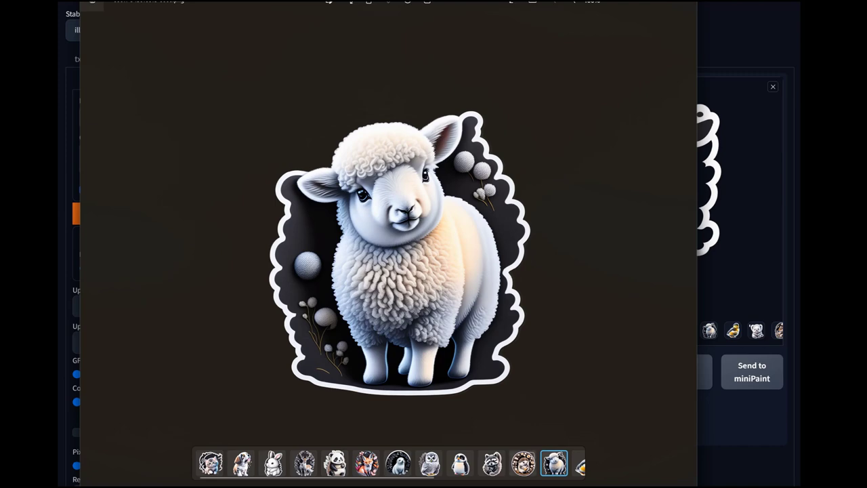
{"action": "key", "text": "Right"}
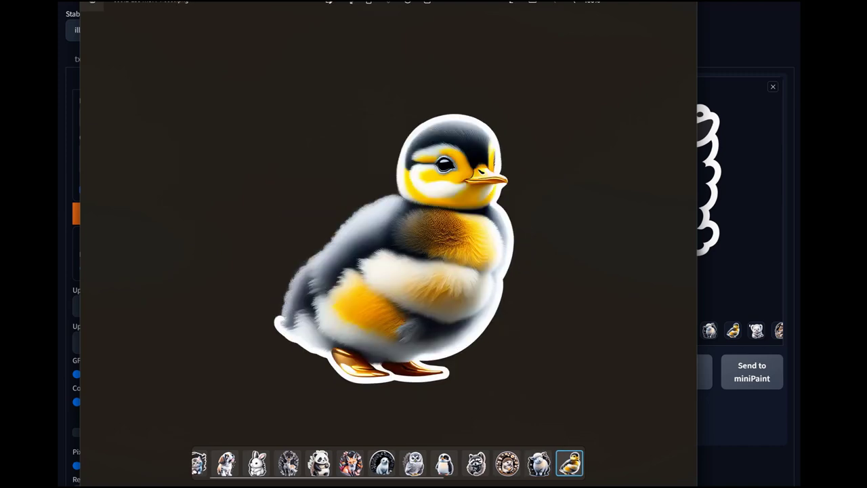
{"action": "key", "text": "Escape"}
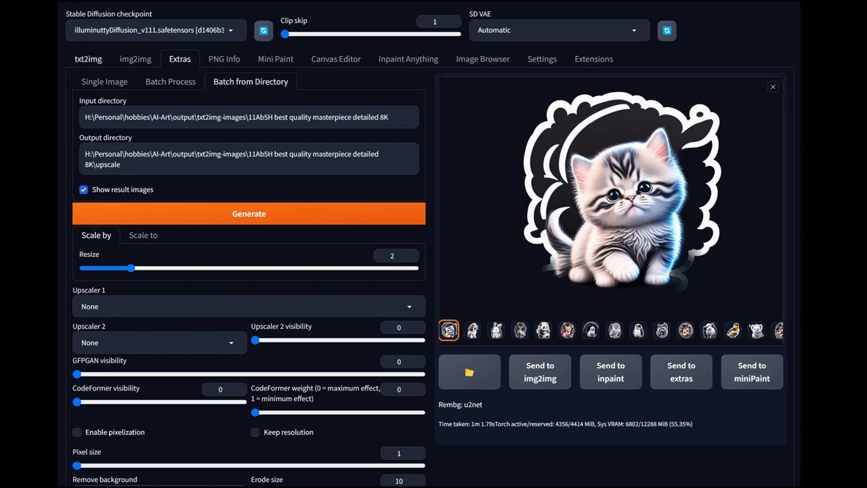
In ChatGPT, change the request to "5 prompts, 10 words each, abstract t-shirt design featuring a face in the center, splash art, sticker art".
{"action": "left_click", "coordinate": [88, 59]}
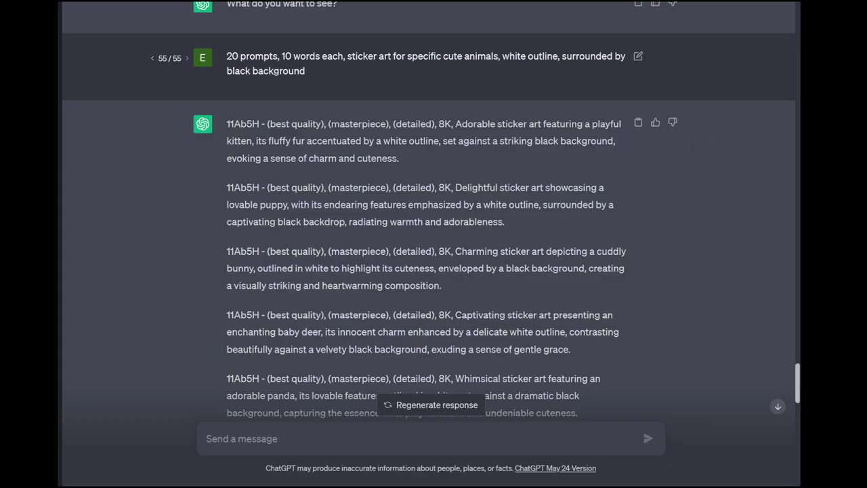
{"action": "scroll", "coordinate": [637, 101], "scroll_direction": "up", "scroll_amount": 2}
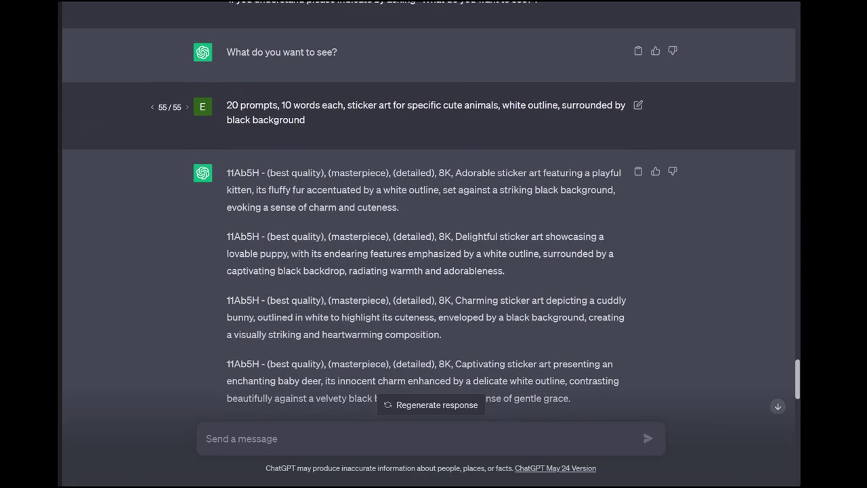
{"action": "left_click", "coordinate": [639, 104]}
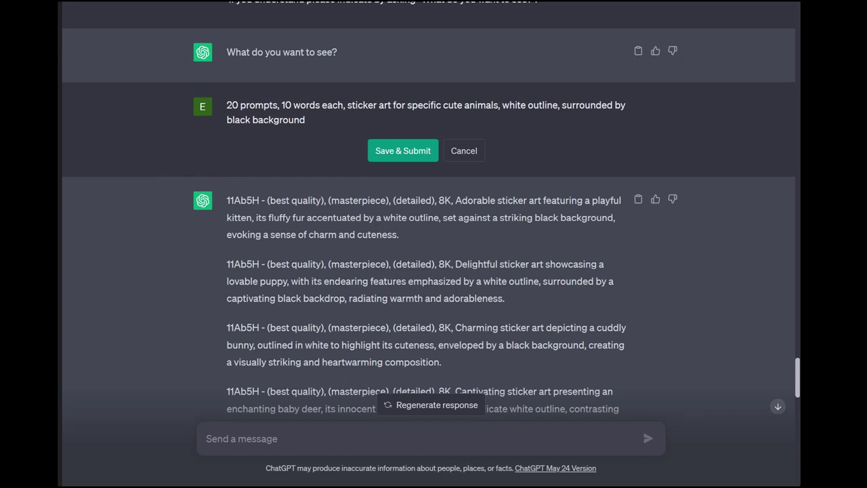
{"action": "key", "text": "ctrl+a"}
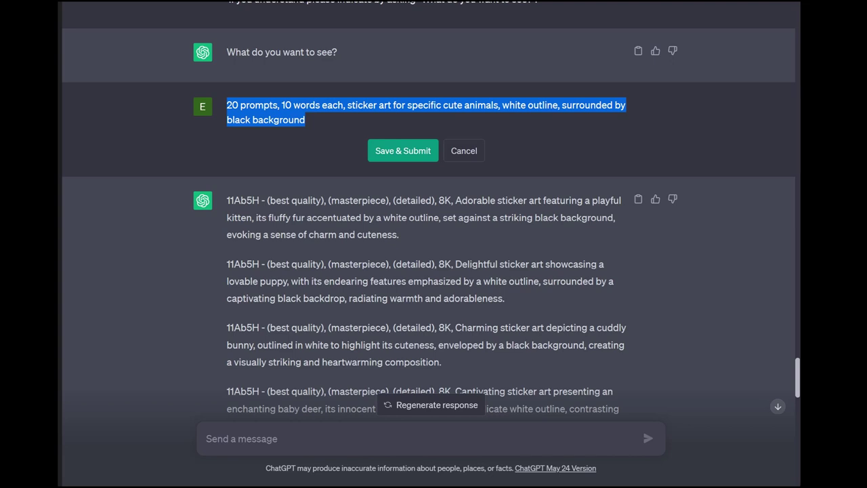
{"action": "type", "text": "5 prompts, 10 words each, abstract t-shirt design featuring a face in the center, splash art, sticker art"}
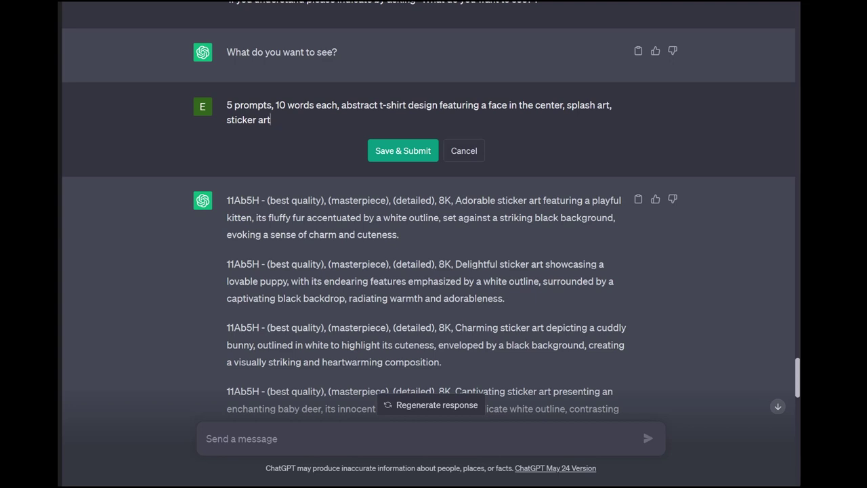
Highlight the subject phrase "abstract t-shirt design featuring a face in the center," in the edited request.
{"action": "left_click_drag", "start_coordinate": [566, 105], "coordinate": [562, 105]}
{"action": "key", "text": "shift+Left"}
{"action": "key", "text": "shift+Left"}
{"action": "key", "text": "shift+Left"}
{"action": "key", "text": "shift+Left"}
{"action": "key", "text": "shift+Left"}
{"action": "key", "text": "shift+Left"}
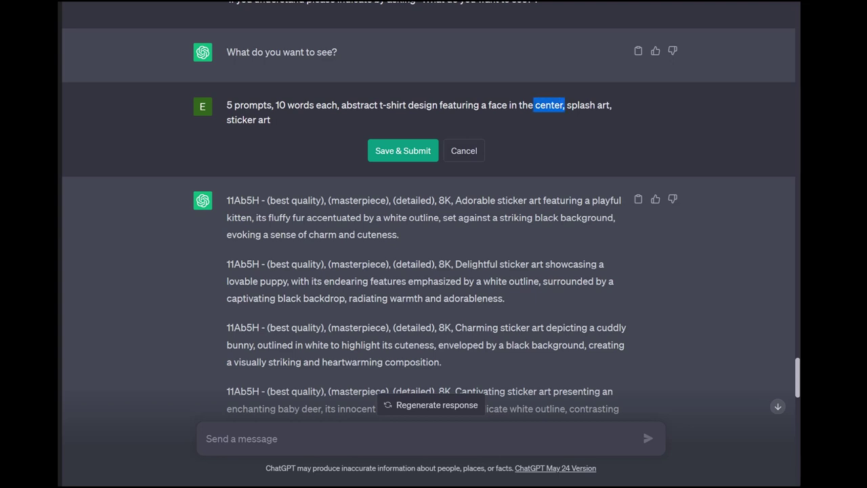
{"action": "key", "text": "shift+Left"}
{"action": "key", "text": "shift+Left"}
{"action": "key", "text": "shift+Left"}
{"action": "key", "text": "shift+Left"}
{"action": "key", "text": "shift+Left"}
{"action": "key", "text": "shift+Left"}
{"action": "key", "text": "shift+Left"}
{"action": "key", "text": "shift+Left"}
{"action": "key", "text": "shift+Left"}
{"action": "key", "text": "shift+Left"}
{"action": "key", "text": "shift+Left"}
{"action": "key", "text": "shift+Left"}
{"action": "key", "text": "shift+Left"}
{"action": "key", "text": "shift+Left"}
{"action": "key", "text": "shift+Left"}
{"action": "key", "text": "shift+Left"}
{"action": "key", "text": "shift+Left"}
{"action": "key", "text": "shift+Left"}
{"action": "key", "text": "shift+Left"}
{"action": "key", "text": "shift+Left"}
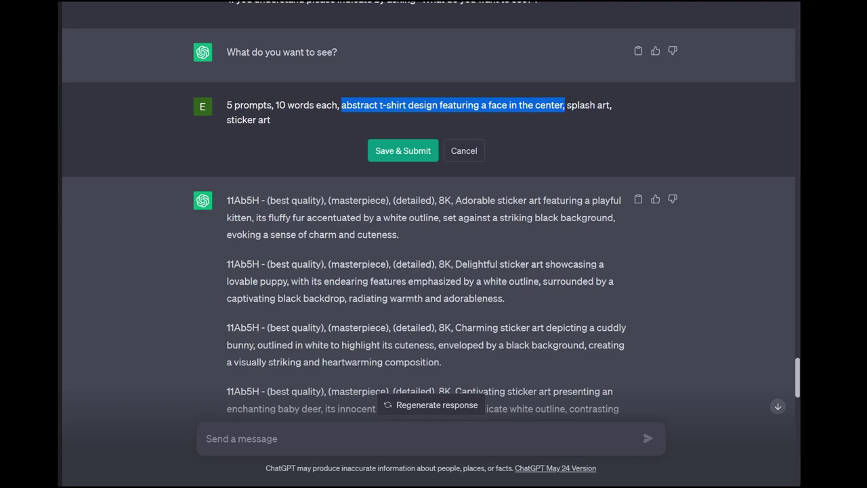
Examine the puppy prompt in the response, highlighting "a lovable puppy, with its endearing" and part of "features".
{"action": "scroll", "coordinate": [429, 208], "scroll_direction": "down", "scroll_amount": 2}
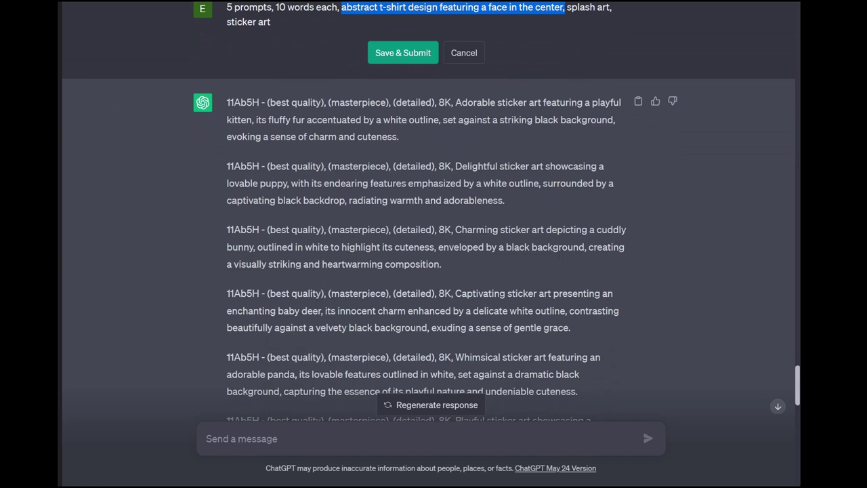
{"action": "left_click_drag", "start_coordinate": [599, 166], "coordinate": [369, 183]}
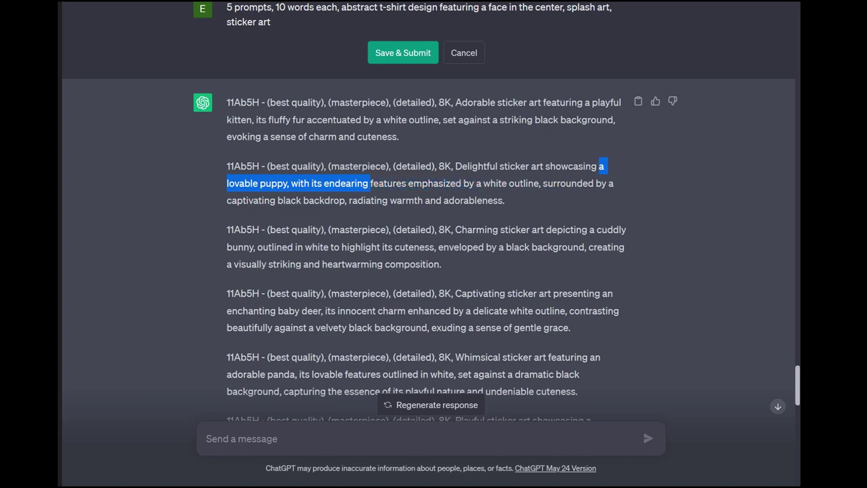
{"action": "left_click_drag", "start_coordinate": [405, 183], "coordinate": [379, 183]}
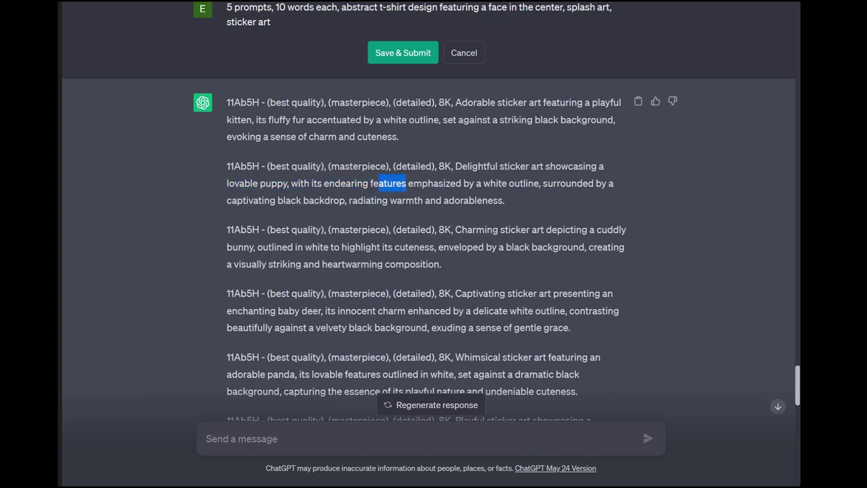
Replace "abstract t-shirt design featuring a face in the center" in the request with "simple digital illustration of".
{"action": "scroll", "coordinate": [428, 238], "scroll_direction": "up", "scroll_amount": 2}
{"action": "left_click_drag", "start_coordinate": [563, 154], "coordinate": [481, 153]}
{"action": "left_click_drag", "start_coordinate": [448, 154], "coordinate": [342, 153]}
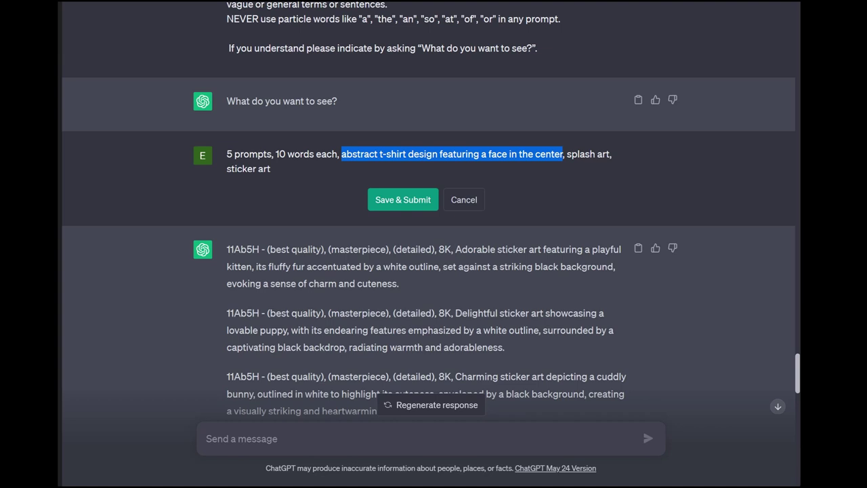
{"action": "type", "text": "si"}
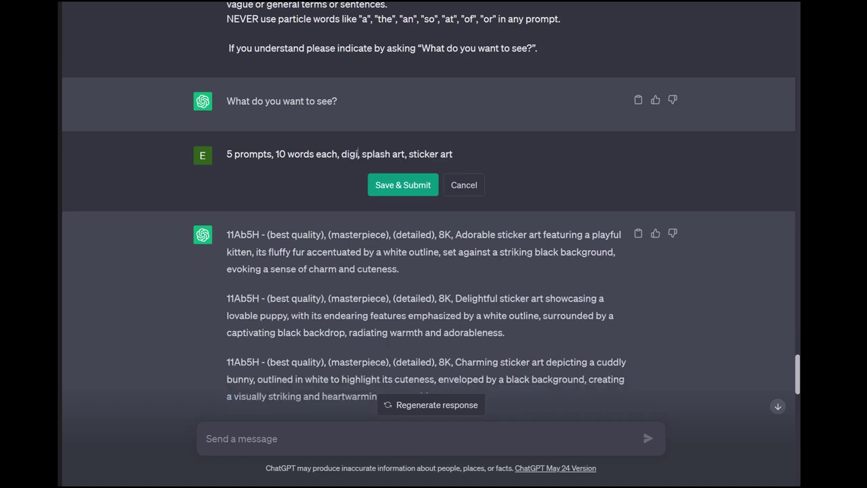
{"action": "type", "text": "mple digit"}
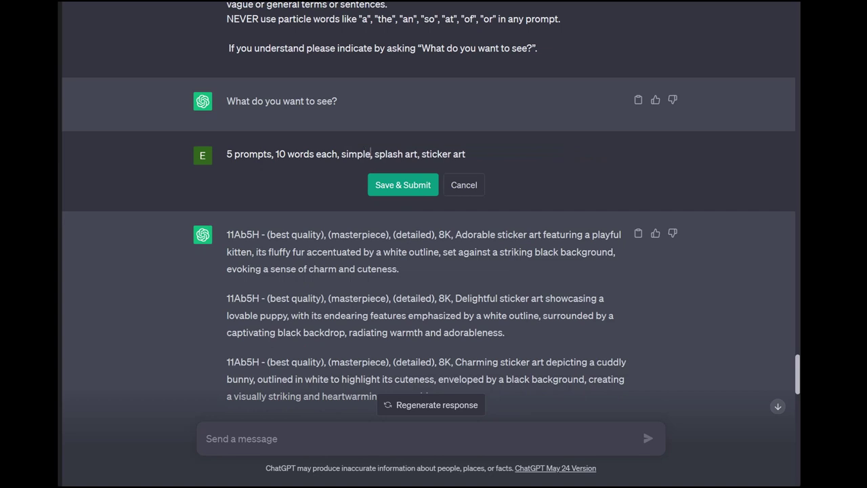
{"action": "type", "text": "al il"}
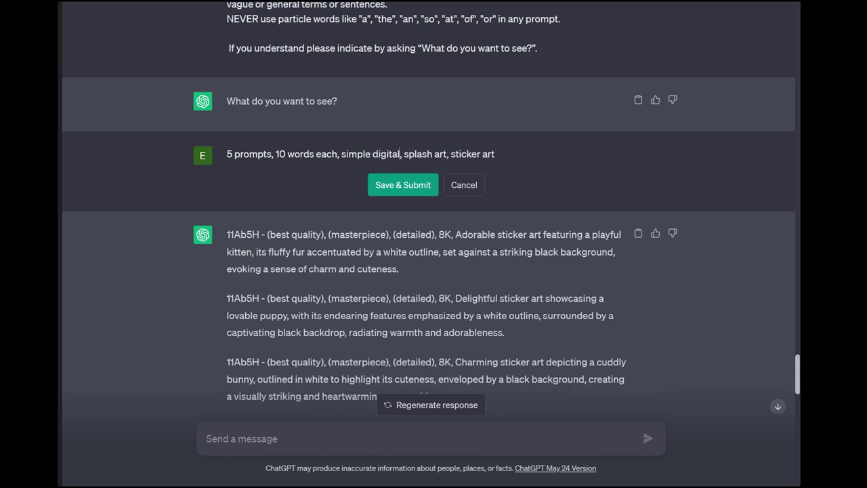
{"action": "type", "text": "lustration"}
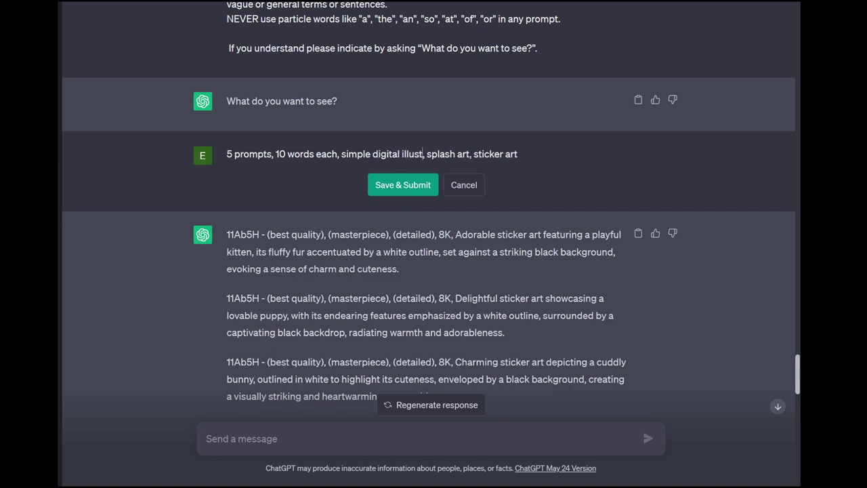
{"action": "type", "text": " of "}
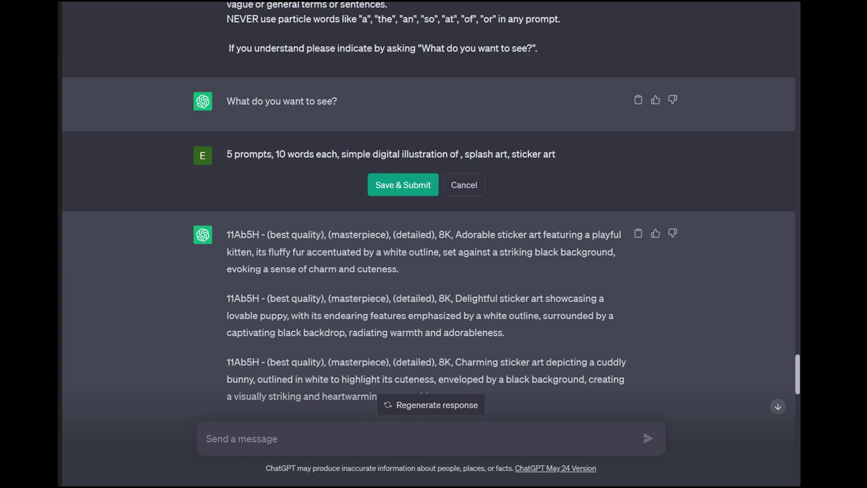
Complete the subject phrase with "an epic futuristic robot in a big city" and submit the edited request.
{"action": "type", "text": "an epic futru"}
{"action": "key", "text": "BackSpace"}
{"action": "key", "text": "BackSpace"}
{"action": "type", "text": "uristic roba"}
{"action": "key", "text": "BackSpace"}
{"action": "type", "text": "ot"}
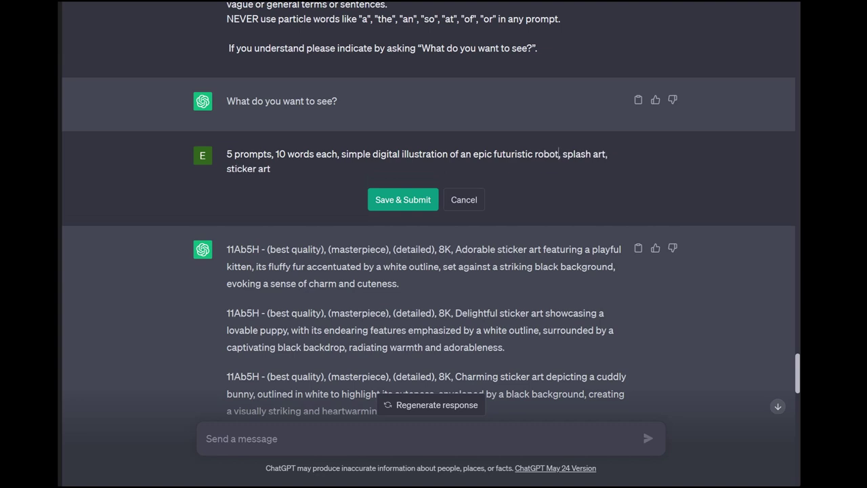
{"action": "type", "text": " in a big city"}
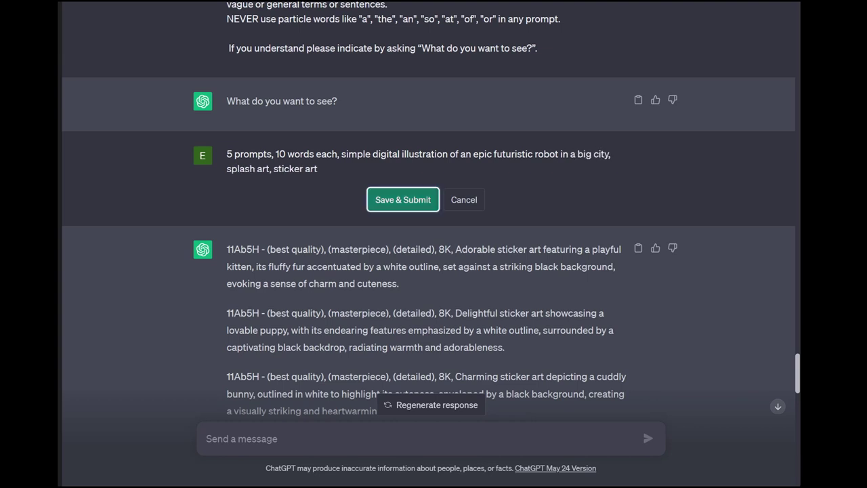
{"action": "left_click", "coordinate": [403, 199]}
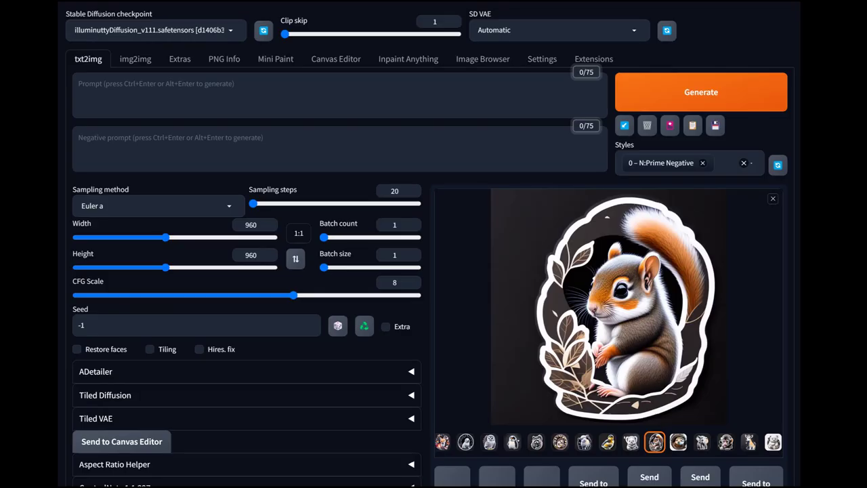
In Stable Diffusion, replace the list of prompt inputs with the five "y2sjl8" futuristic robot prompts and generate the images.
{"action": "scroll", "coordinate": [434, 243], "scroll_direction": "down", "scroll_amount": 5}
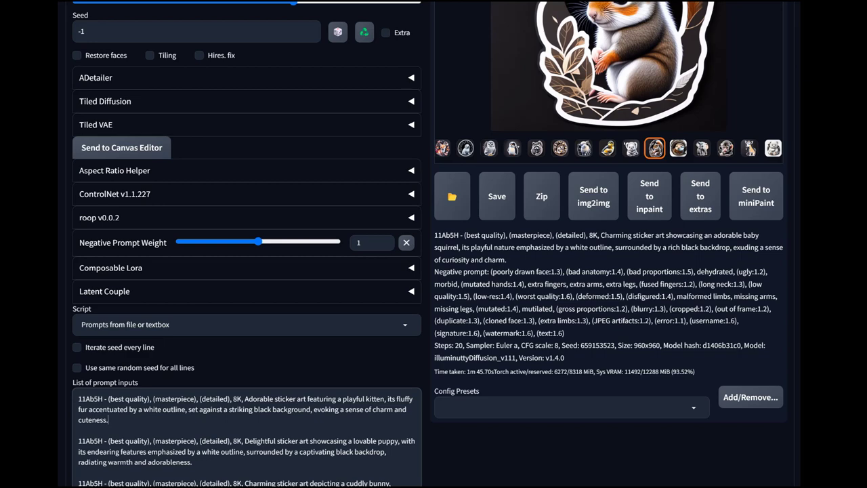
{"action": "key", "text": "ctrl+a"}
{"action": "type", "text": "y2sjl8 - (best quality), (masterpiece), (detailed), 8K, Epic futuristic robot towers over bustling city, commanding attention with its awe-inspiring presence. Captivating splash art captures the essence of its power and grandeur.  y2sjl8 - (best quality), (masterpiece), (detailed), 8K, Dynamic digital illustration showcases a futuristic robot amidst a sprawling metropolis, its sleek design and vibrant colors making it a captivating sticker art.  y2sjl8 - (best quality), (masterpiece), (detailed), 8K, Futuristic robot dominates the cityscape, its metallic form blending seamlessly with the urban environment. The illustration captures the energy and excitement of the big city.  y2sjl8 - (best quality), (masterpiece), (detailed), 8K, Futuristic robot stands tall amidst a futuristic city, its imposing presence and intricate details making it a striking piece of splash art.  y2sjl8 - (best quality), (masterpiece), (detailed), 8K, Vibrant sticker art features a futuristic robot in a bustling city, its eye-catching colors and bold design adding a touch of excitement and style to any surface."}
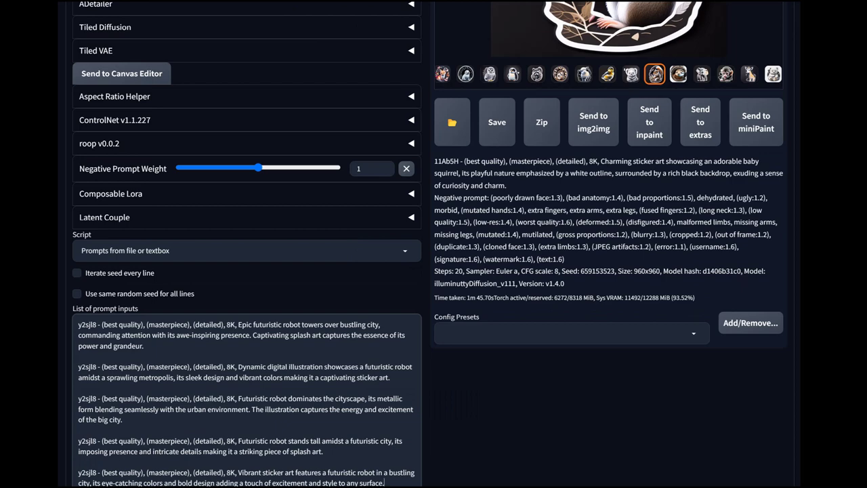
{"action": "scroll", "coordinate": [434, 244], "scroll_direction": "up", "scroll_amount": 4}
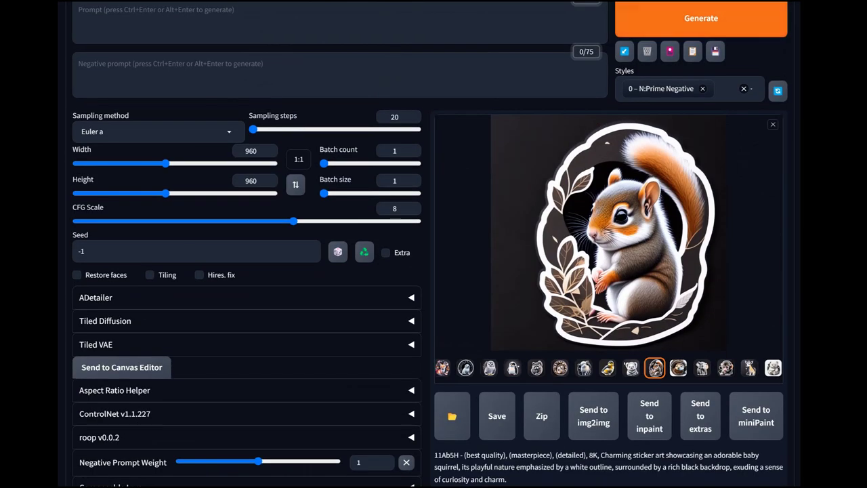
{"action": "key", "text": "ctrl+Return"}
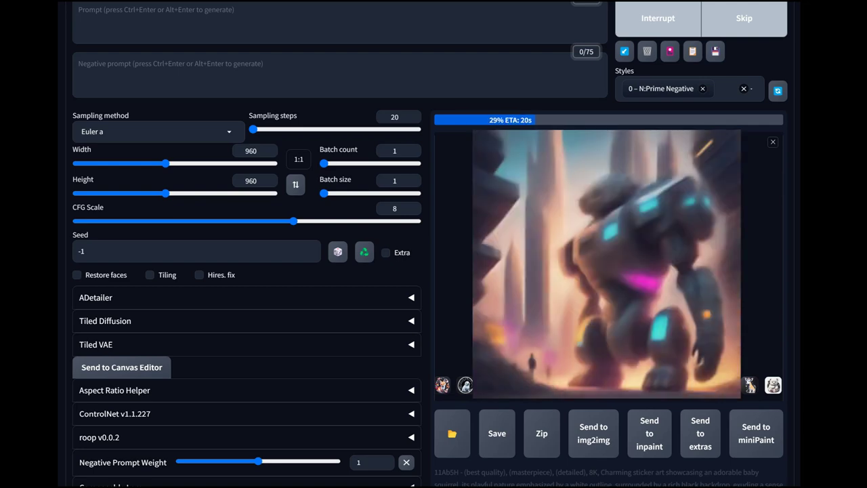
In ChatGPT, insert "abstract t-shirt design featuring a" before "simple digital illustration" in the robot request and submit it, regenerating the response.
{"action": "scroll", "coordinate": [430, 244], "scroll_direction": "down", "scroll_amount": 3}
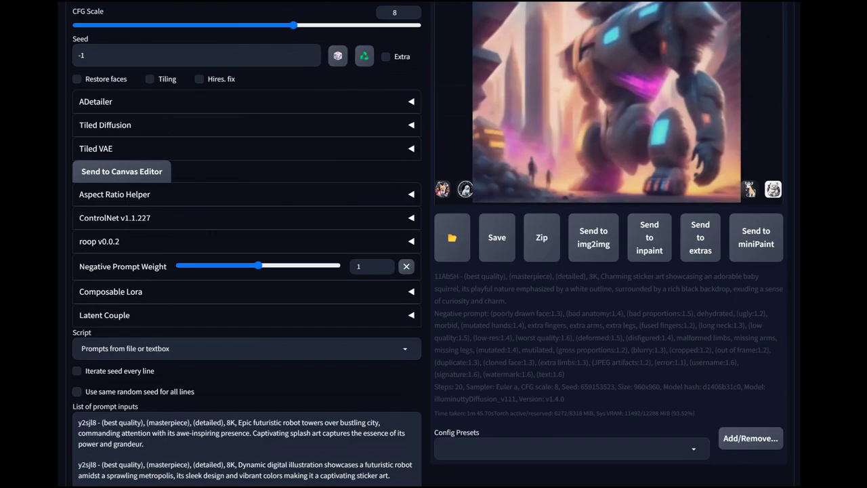
{"action": "scroll", "coordinate": [430, 244], "scroll_direction": "down", "scroll_amount": 1}
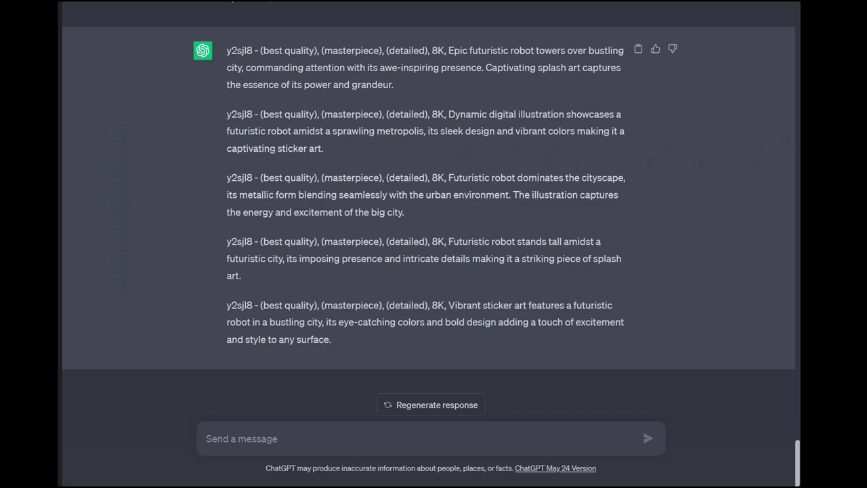
{"action": "scroll", "coordinate": [430, 244], "scroll_direction": "up", "scroll_amount": 5}
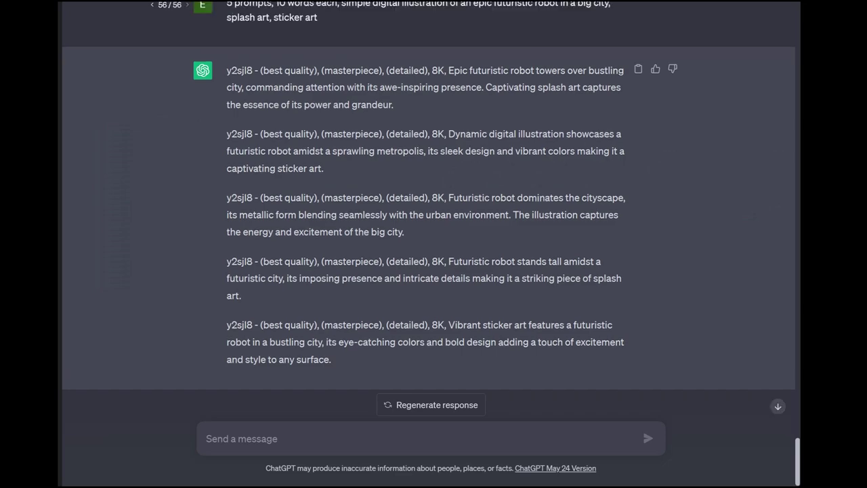
{"action": "scroll", "coordinate": [429, 325], "scroll_direction": "up", "scroll_amount": 1}
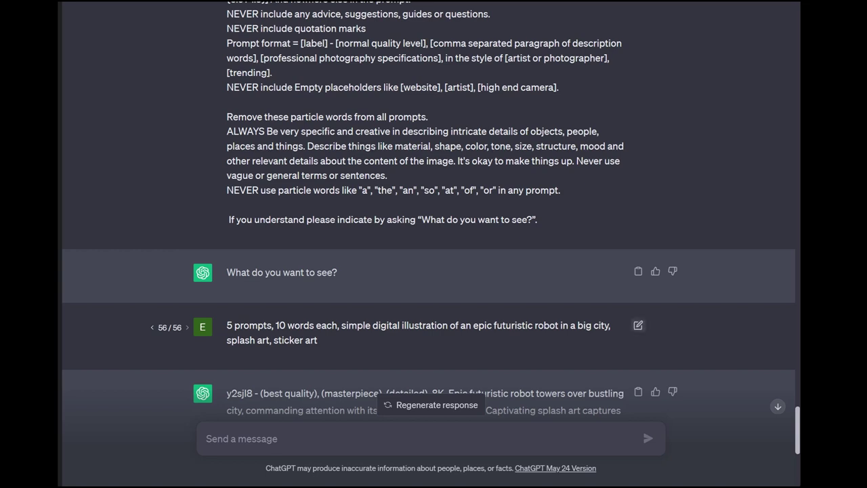
{"action": "left_click", "coordinate": [639, 326]}
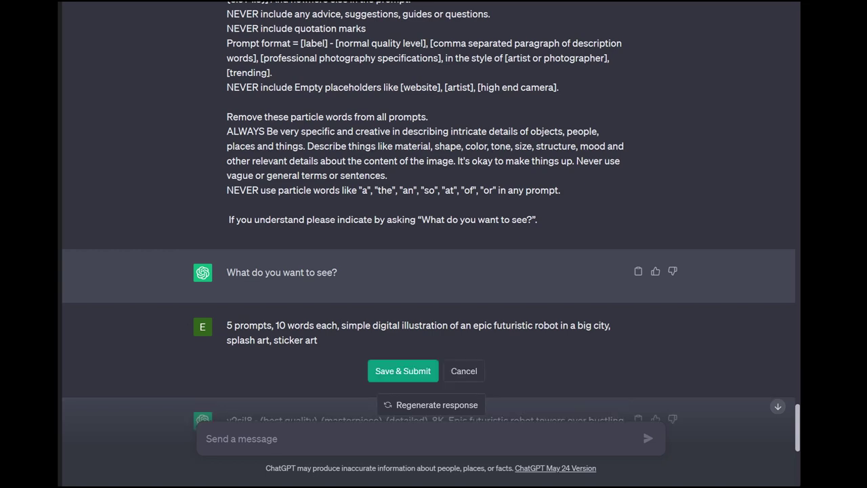
{"action": "type", "text": "abstract t-shirt design featuring a"}
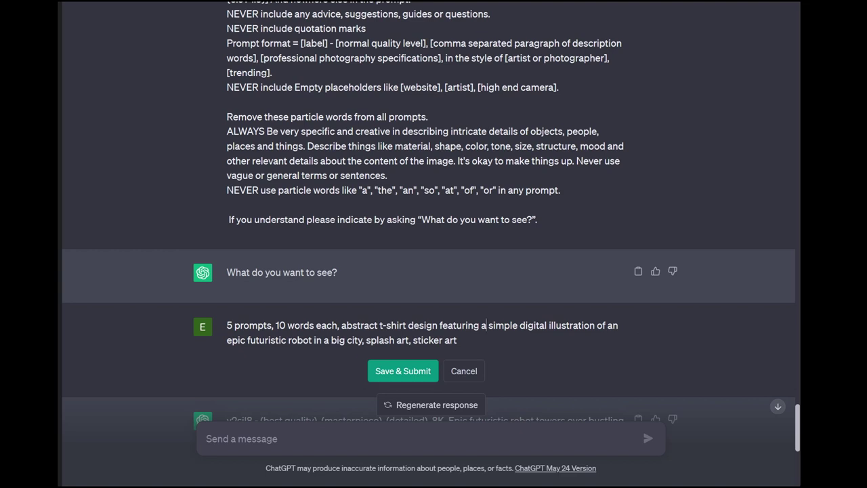
{"action": "left_click_drag", "start_coordinate": [379, 325], "coordinate": [342, 325]}
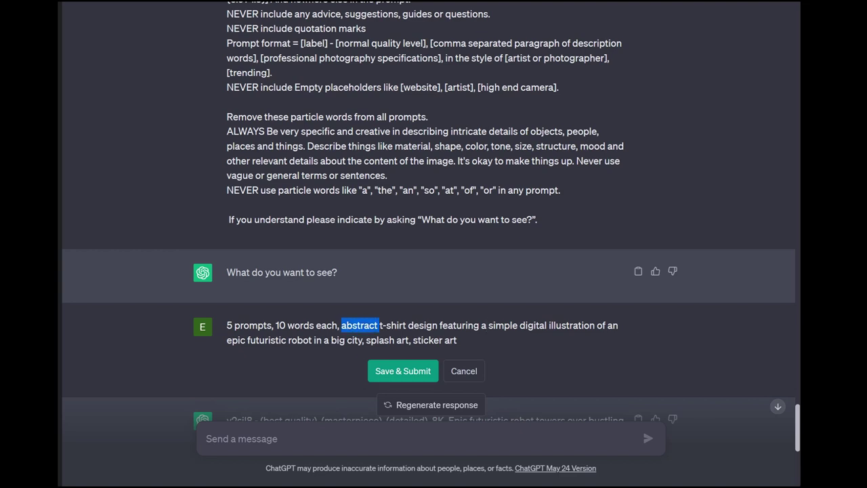
{"action": "left_click", "coordinate": [409, 326]}
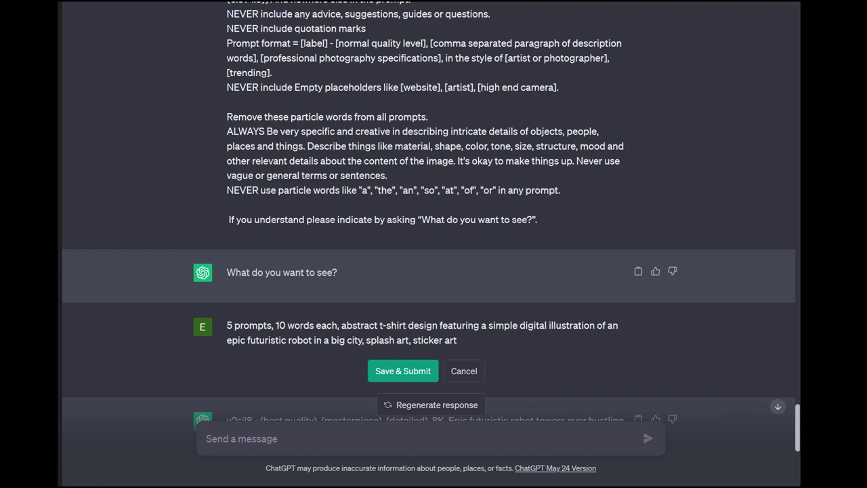
{"action": "left_click", "coordinate": [403, 370]}
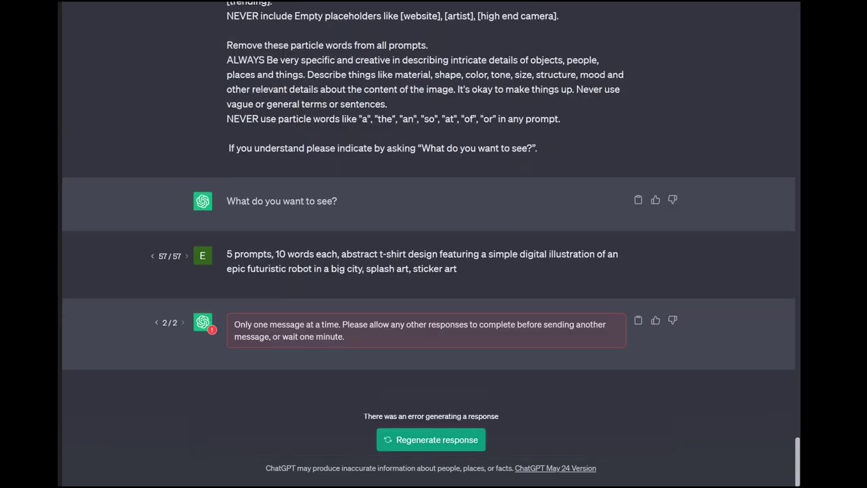
{"action": "left_click", "coordinate": [431, 439]}
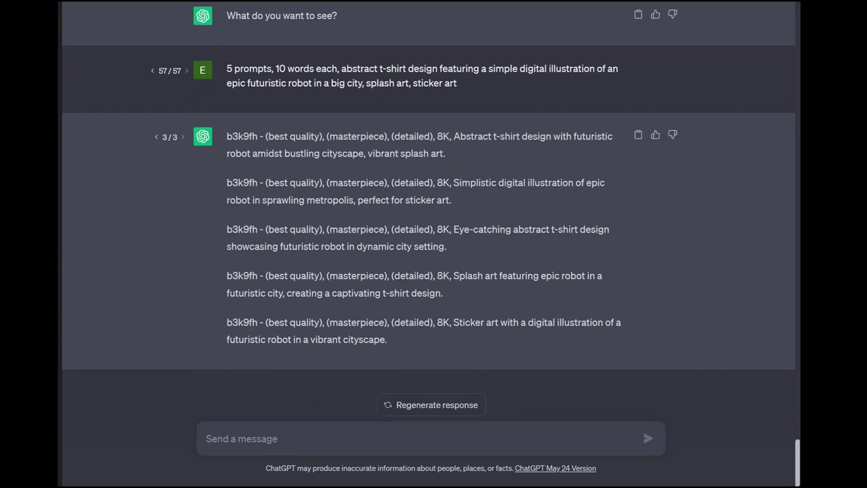
Copy the five "b3k9fh" robot prompts into Stable Diffusion's list of prompt inputs, replacing the old ones, and generate the images.
{"action": "left_click", "coordinate": [638, 134]}
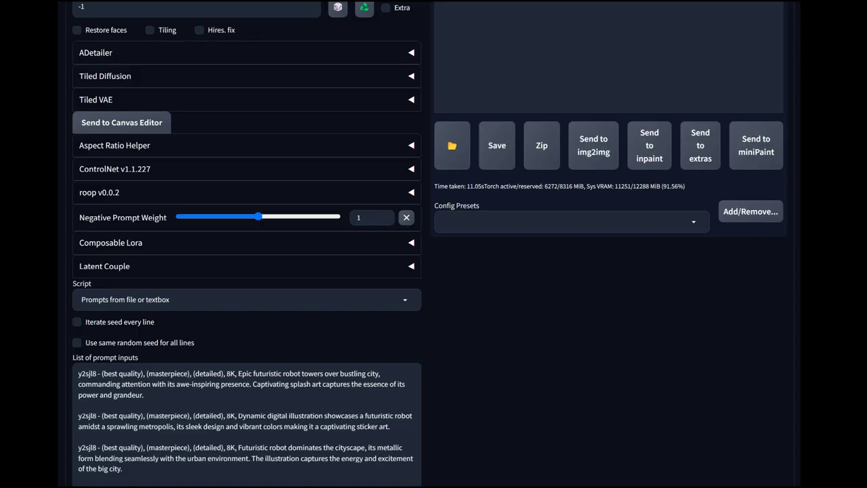
{"action": "key", "text": "ctrl+a"}
{"action": "key", "text": "ctrl+v"}
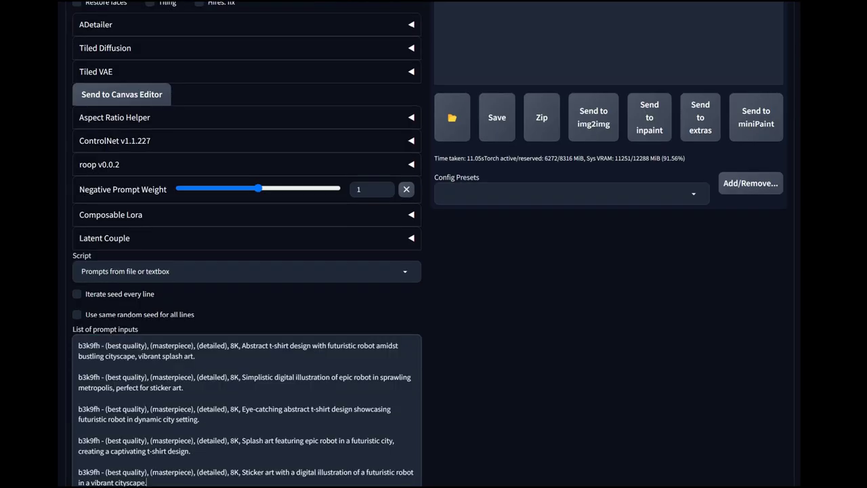
{"action": "scroll", "coordinate": [434, 244], "scroll_direction": "up", "scroll_amount": 5}
{"action": "left_click", "coordinate": [701, 91]}
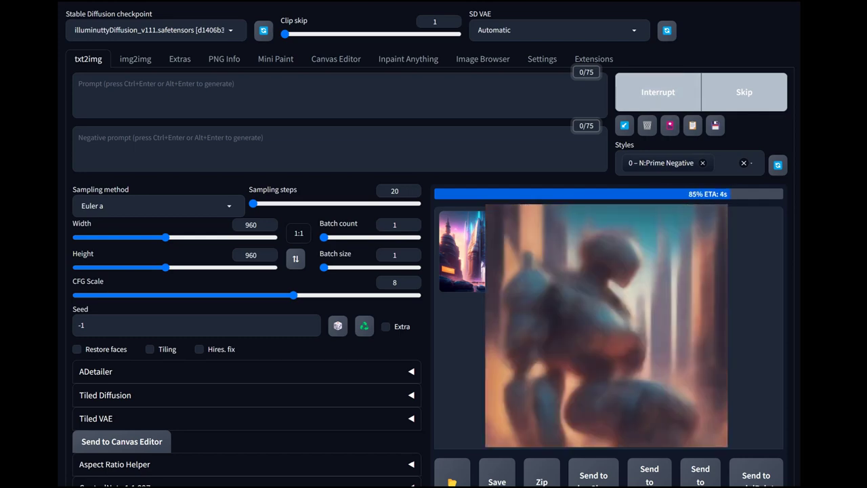
In ChatGPT, weight the t-shirt phrase in the request as "(t-shirt design:1.4)" and submit the edited request.
{"action": "scroll", "coordinate": [434, 244], "scroll_direction": "down", "scroll_amount": 7}
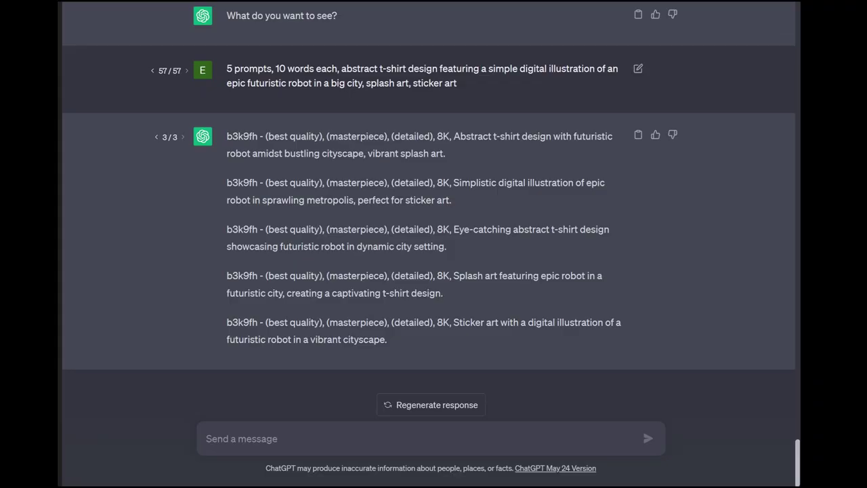
{"action": "left_click", "coordinate": [637, 68]}
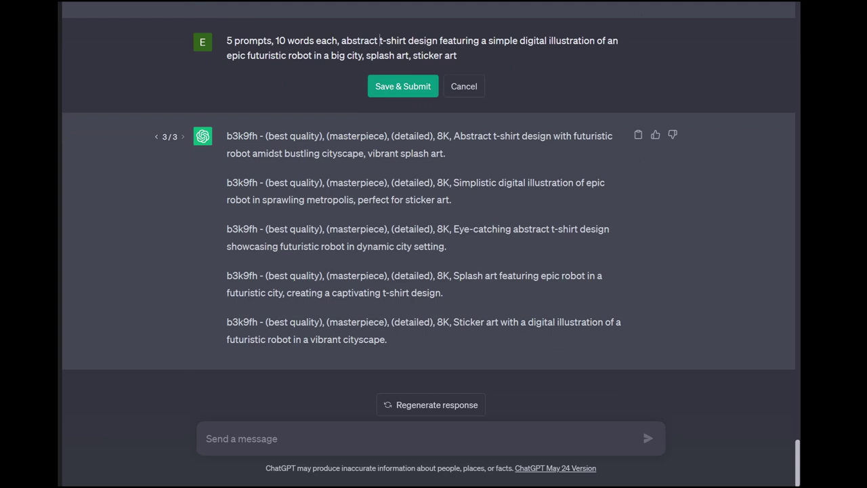
{"action": "type", "text": "("}
{"action": "key", "text": "Right"}
{"action": "key", "text": "Right"}
{"action": "key", "text": "Right"}
{"action": "key", "text": "Right"}
{"action": "key", "text": "Right"}
{"action": "key", "text": "Right"}
{"action": "key", "text": "Right"}
{"action": "key", "text": "Right"}
{"action": "key", "text": "Right"}
{"action": "key", "text": "Right"}
{"action": "key", "text": "Right"}
{"action": "key", "text": "Right"}
{"action": "key", "text": "Right"}
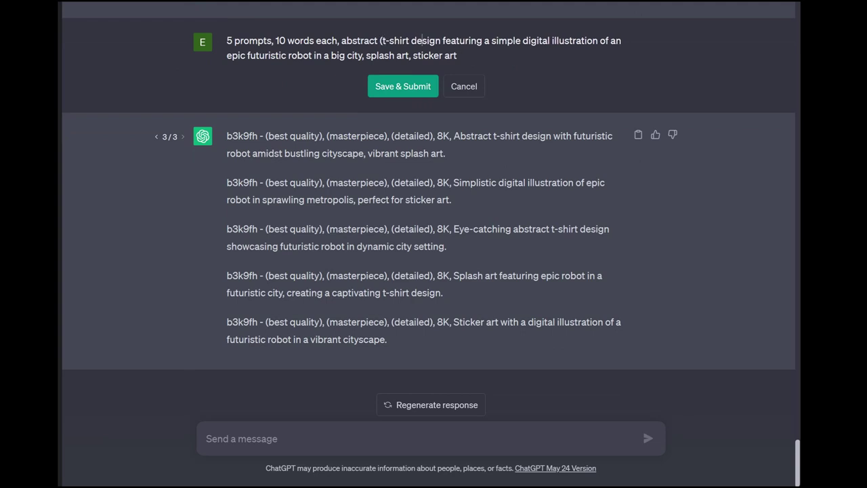
{"action": "type", "text": ":1.4)"}
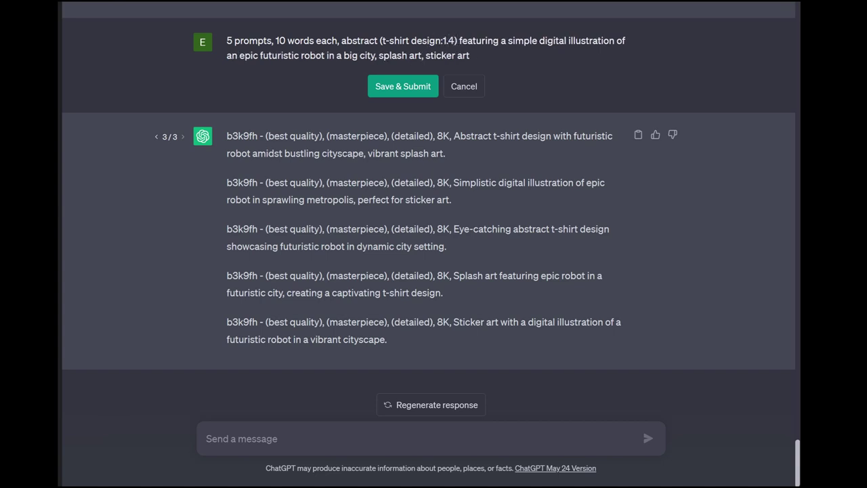
{"action": "key", "text": "Return"}
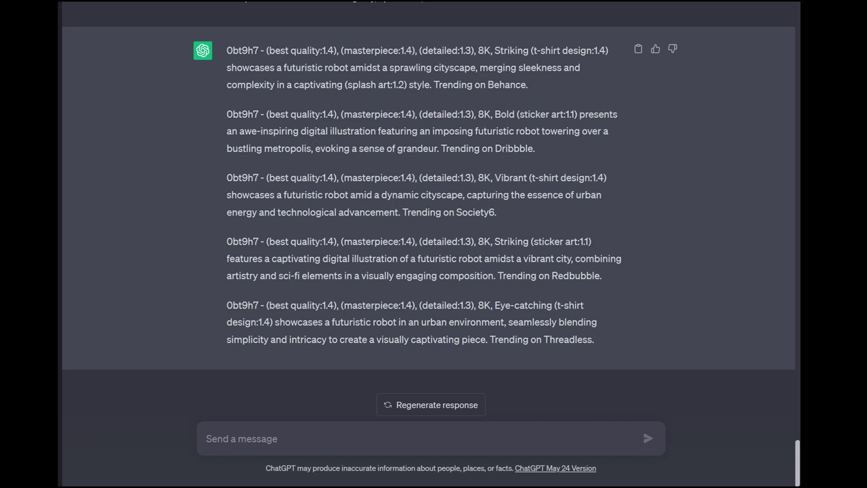
Copy the five "0bt9h7" weighted prompts into Stable Diffusion's list of prompt inputs, replacing the old ones, and generate the images.
{"action": "left_click", "coordinate": [639, 49]}
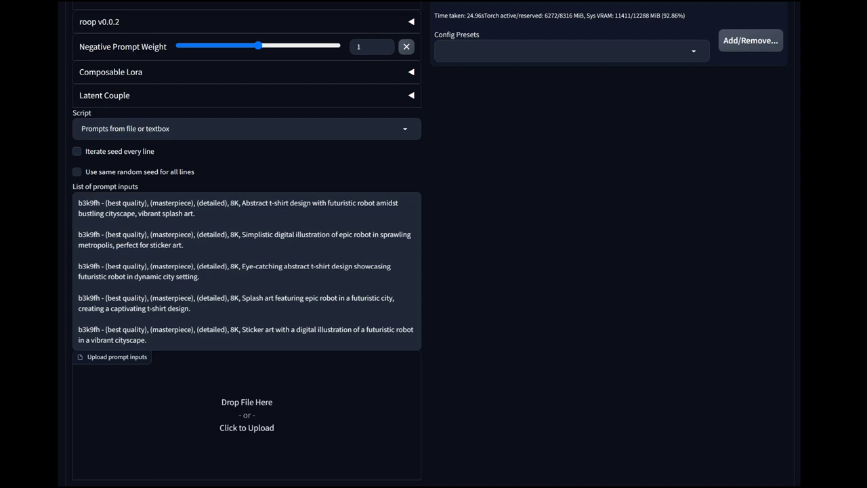
{"action": "key", "text": "ctrl+a"}
{"action": "key", "text": "ctrl+v"}
{"action": "scroll", "coordinate": [433, 244], "scroll_direction": "up", "scroll_amount": 5}
{"action": "scroll", "coordinate": [651, 84], "scroll_direction": "up", "scroll_amount": 2}
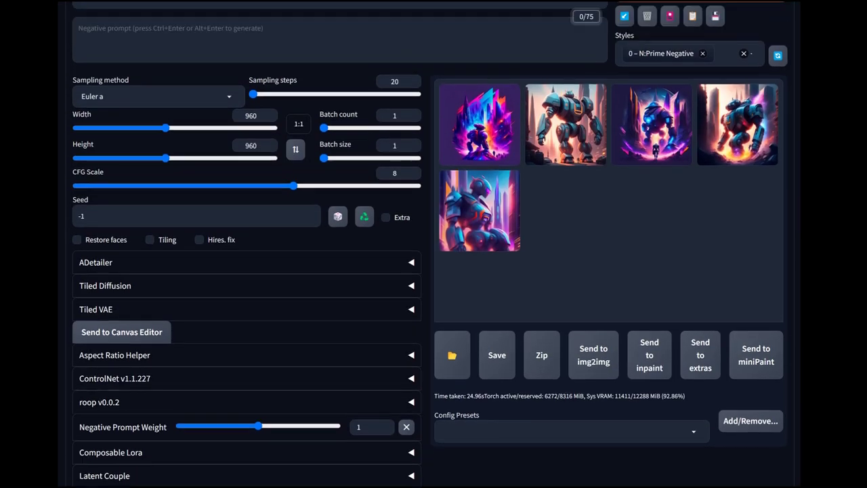
{"action": "left_click", "coordinate": [700, 93]}
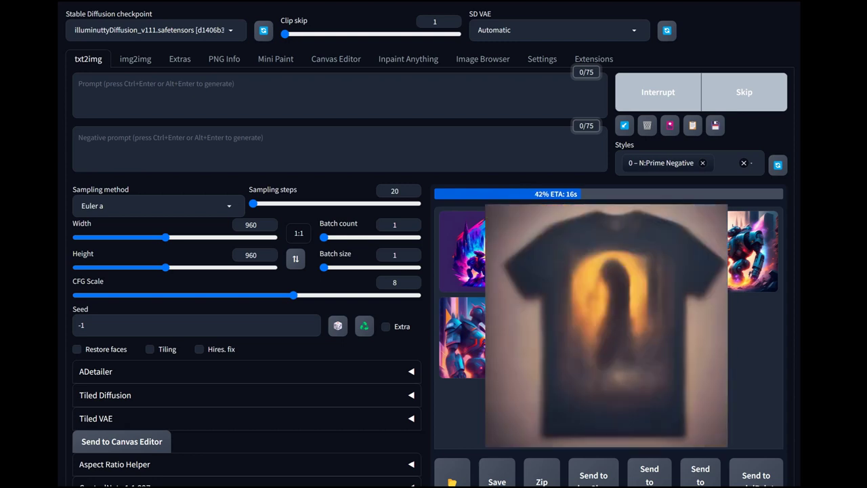
Enter "t-shirt" as the negative prompt and generate the images again.
{"action": "left_click", "coordinate": [79, 138]}
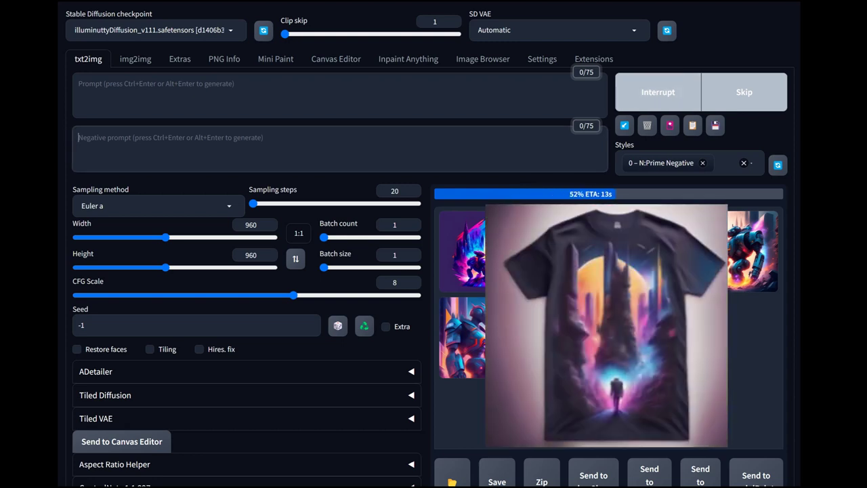
{"action": "type", "text": "t-"}
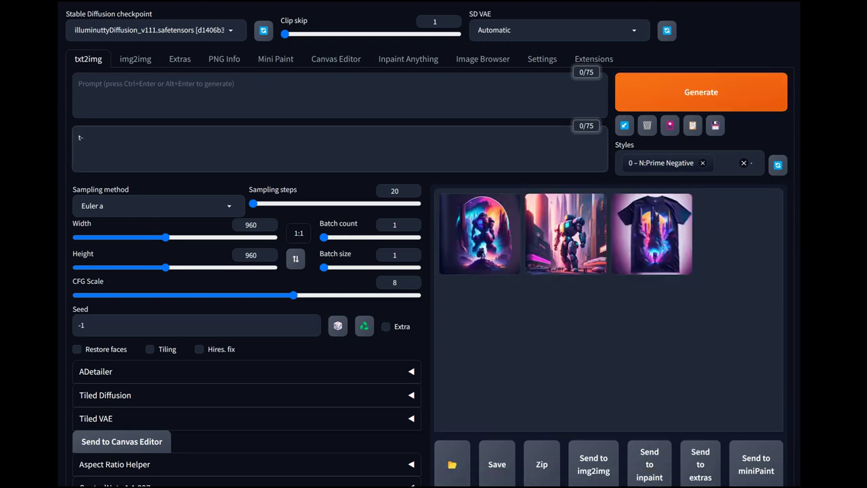
{"action": "type", "text": "shirt"}
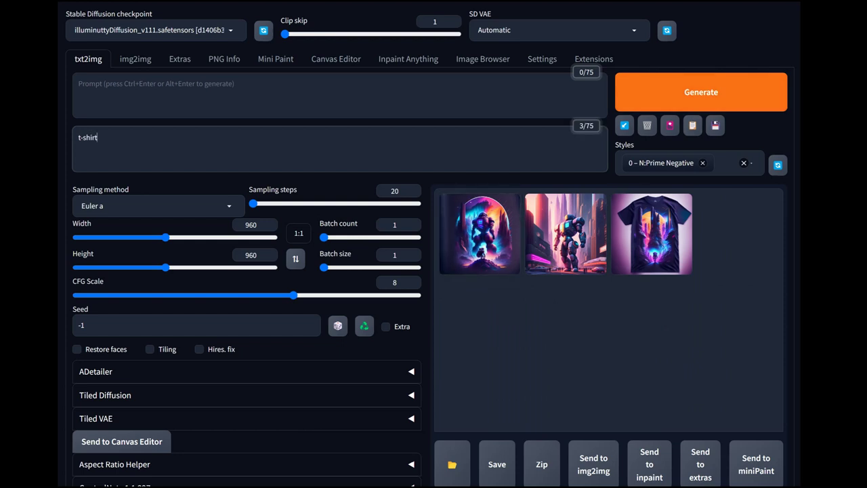
{"action": "left_click", "coordinate": [701, 92]}
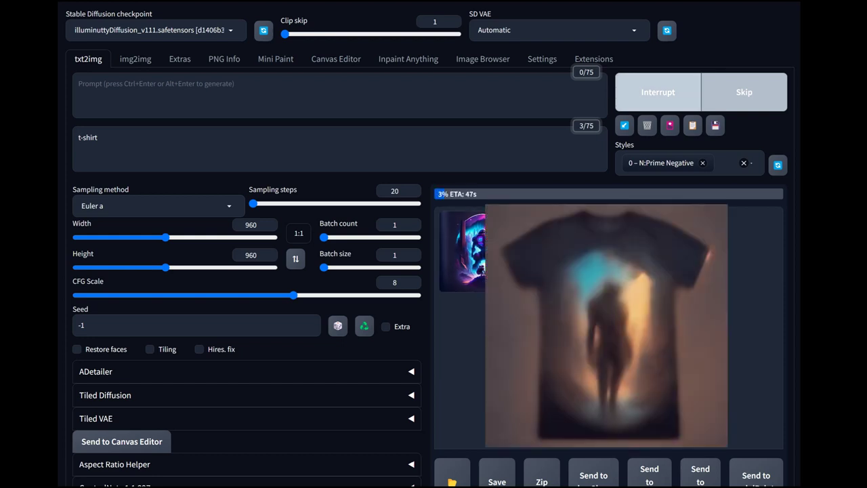
Increase the weight of the negative prompt to "(t-shirt:1.4)" and generate the images again.
{"action": "left_click", "coordinate": [97, 138]}
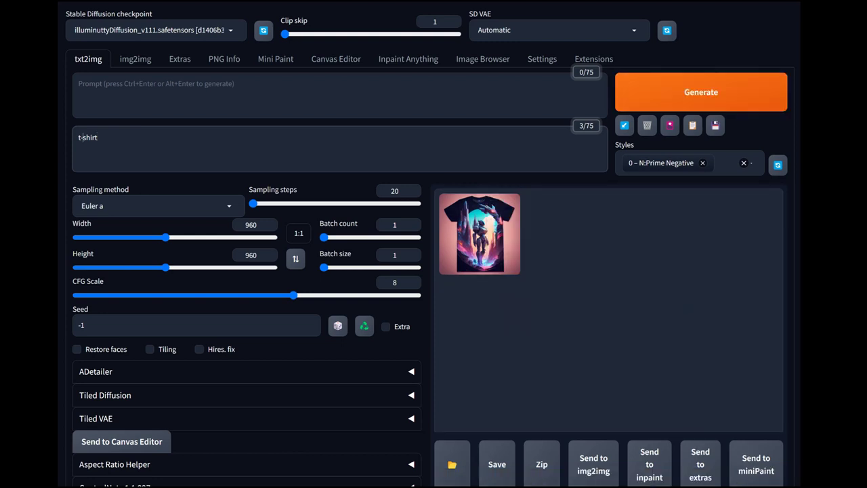
{"action": "left_click_drag", "start_coordinate": [78, 138], "coordinate": [97, 138]}
{"action": "key", "text": "ctrl+Up"}
{"action": "key", "text": "ctrl+Up"}
{"action": "key", "text": "ctrl+Up"}
{"action": "key", "text": "ctrl+Up"}
{"action": "key", "text": "ctrl+Return"}
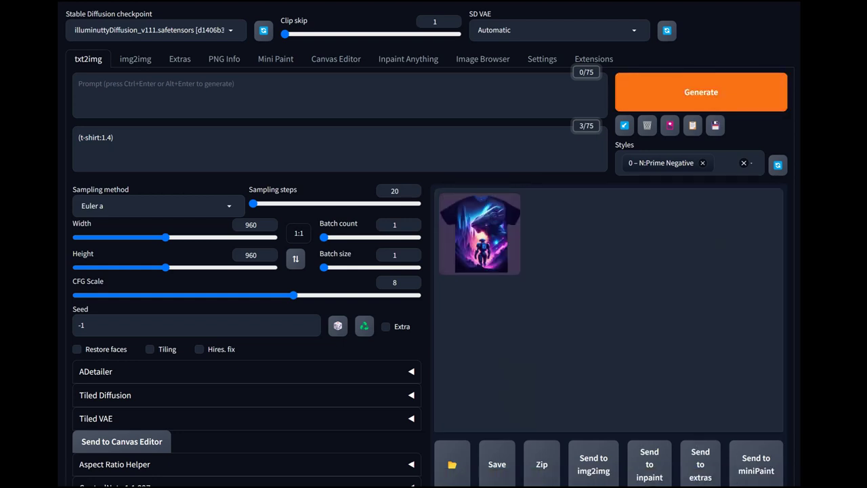
{"action": "left_click", "coordinate": [700, 92]}
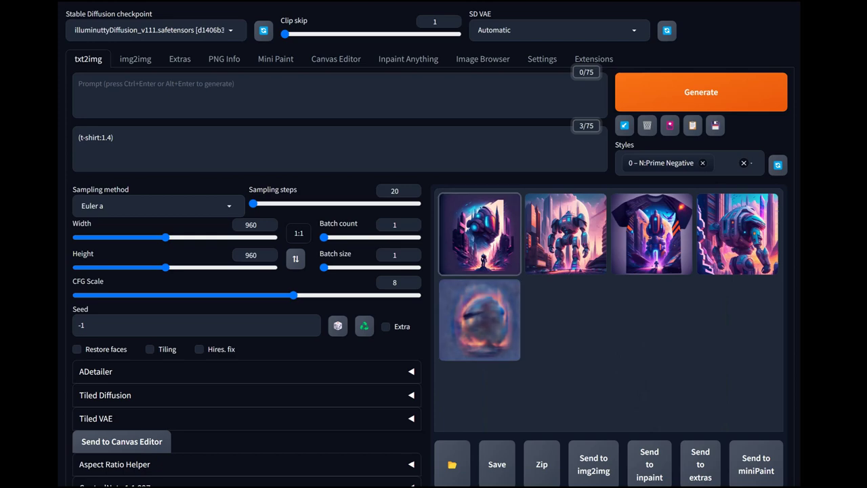
Delete the second, third and fourth prompts from the list of prompt inputs, keeping only the "Striking" and "Eye-catching" t-shirt design prompts.
{"action": "scroll", "coordinate": [434, 244], "scroll_direction": "down", "scroll_amount": 3}
{"action": "scroll", "coordinate": [434, 244], "scroll_direction": "down", "scroll_amount": 6}
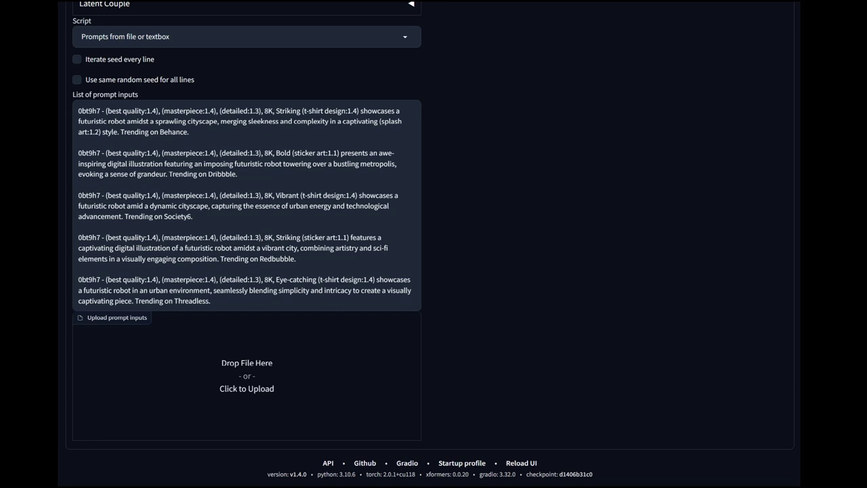
{"action": "left_click_drag", "start_coordinate": [78, 152], "coordinate": [297, 265]}
{"action": "key", "text": "BackSpace"}
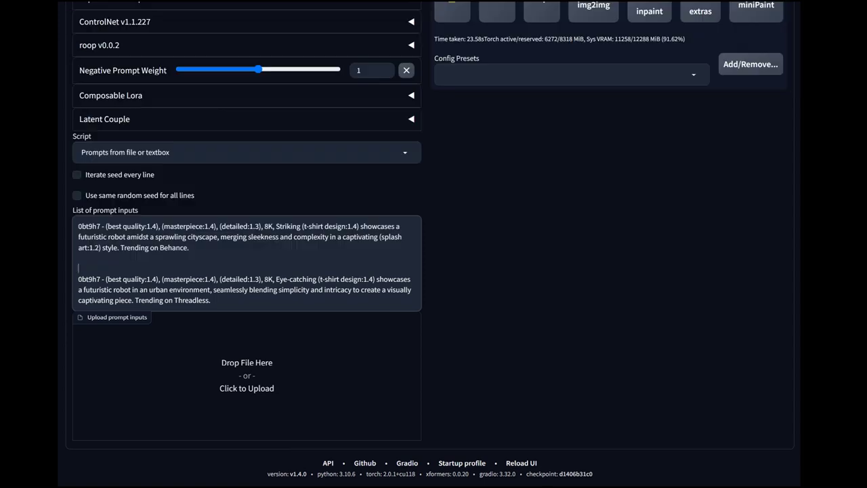
{"action": "key", "text": "BackSpace"}
Lower the CFG scale to 7 and generate images from the remaining prompts, interrupting the run at the second image.
{"action": "scroll", "coordinate": [434, 244], "scroll_direction": "up", "scroll_amount": 4}
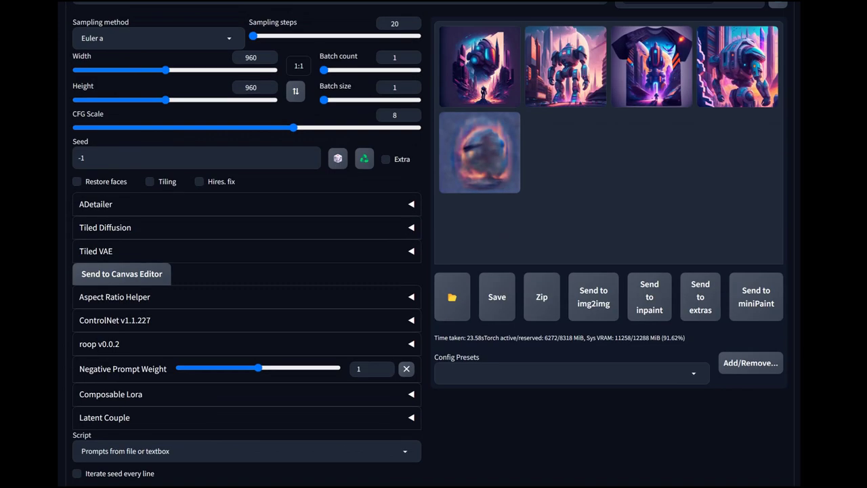
{"action": "scroll", "coordinate": [433, 244], "scroll_direction": "up", "scroll_amount": 3}
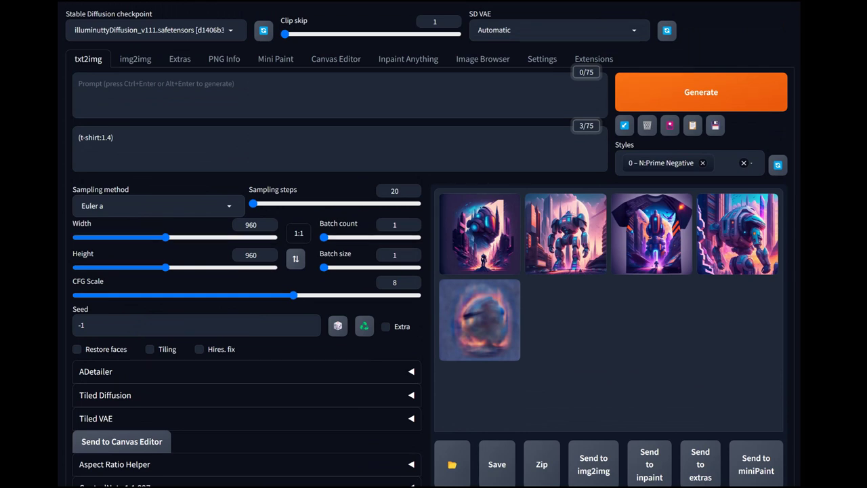
{"action": "left_click_drag", "start_coordinate": [294, 295], "coordinate": [278, 295]}
{"action": "key", "text": "Left"}
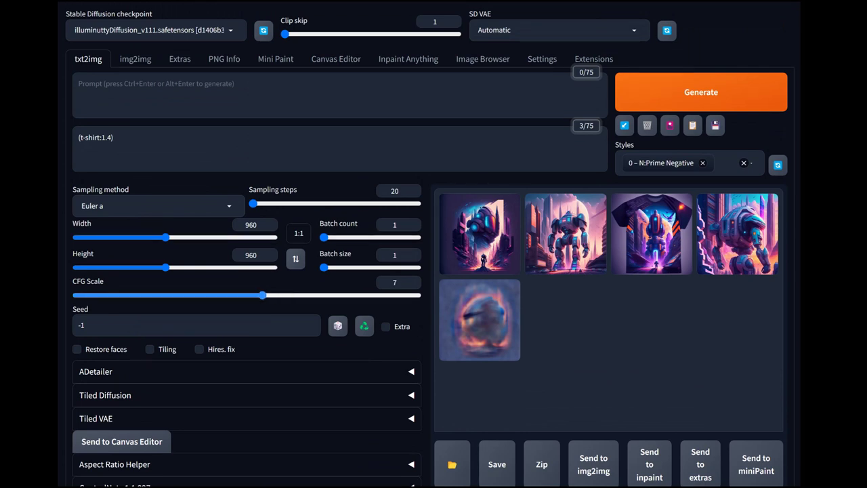
{"action": "left_click", "coordinate": [657, 95]}
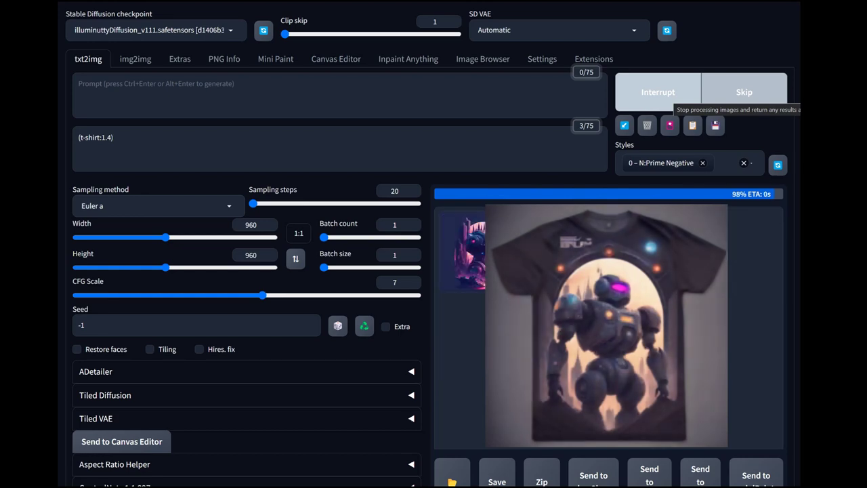
{"action": "left_click", "coordinate": [658, 92]}
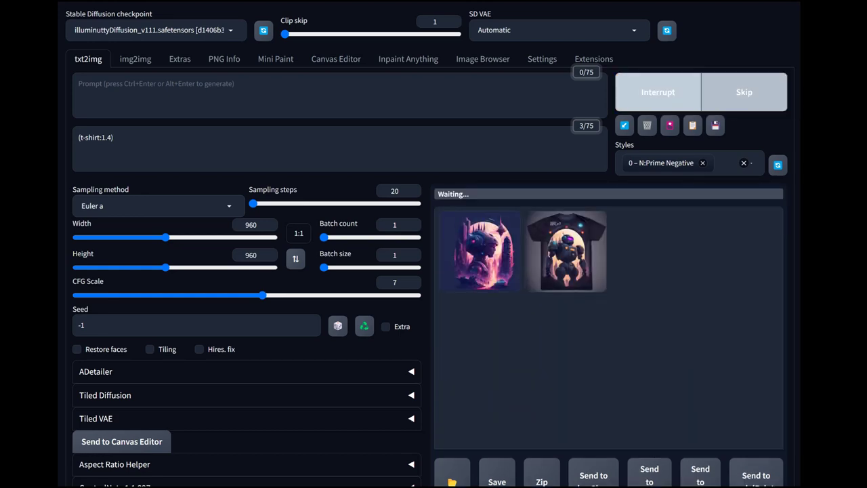
Remove the parentheses and 1.4 weight from "t-shirt design" in the "Striking" prompt.
{"action": "scroll", "coordinate": [434, 271], "scroll_direction": "down", "scroll_amount": 5}
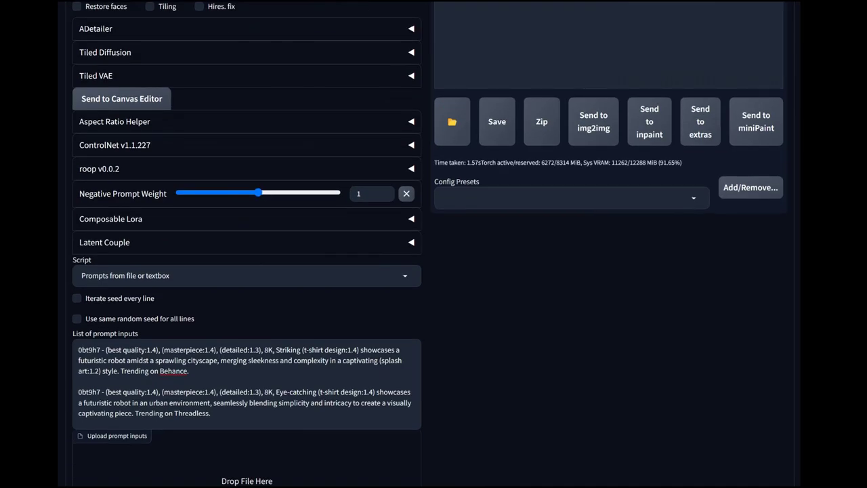
{"action": "left_click", "coordinate": [305, 351]}
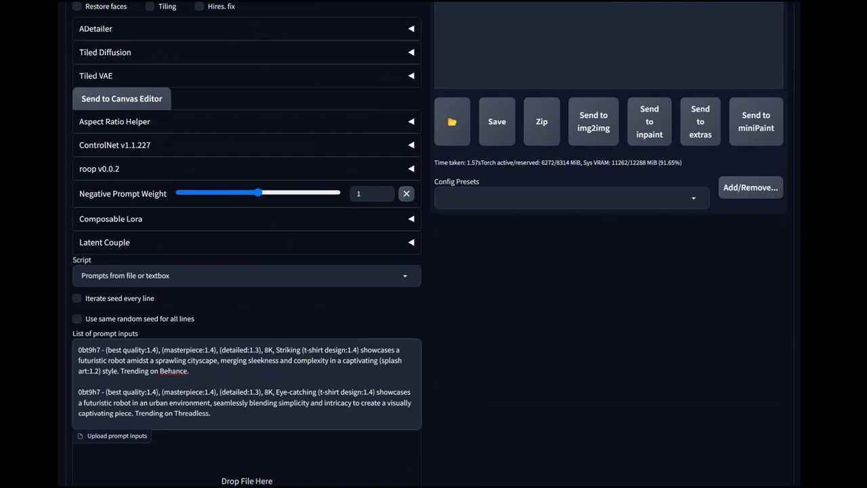
{"action": "key", "text": "BackSpace"}
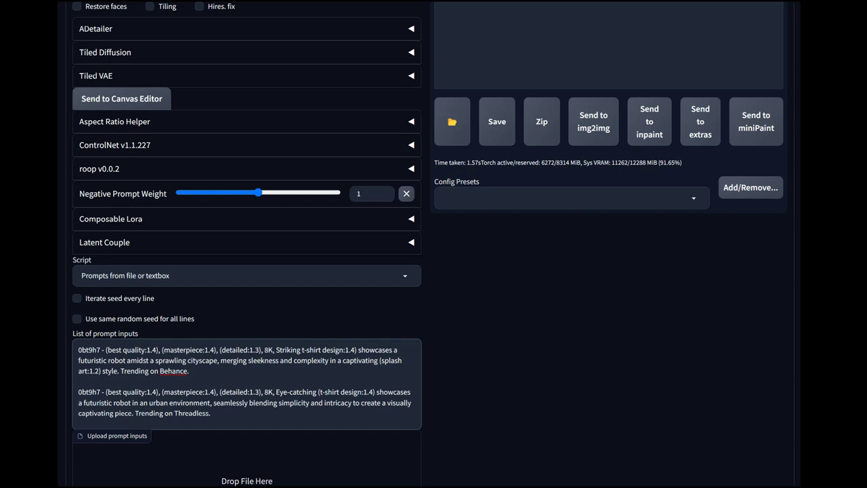
{"action": "key", "text": "BackSpace"}
{"action": "key", "text": "BackSpace"}
{"action": "key", "text": "BackSpace"}
{"action": "key", "text": "BackSpace"}
{"action": "key", "text": "BackSpace"}
{"action": "key", "text": "BackSpace"}
{"action": "type", "text": "n"}
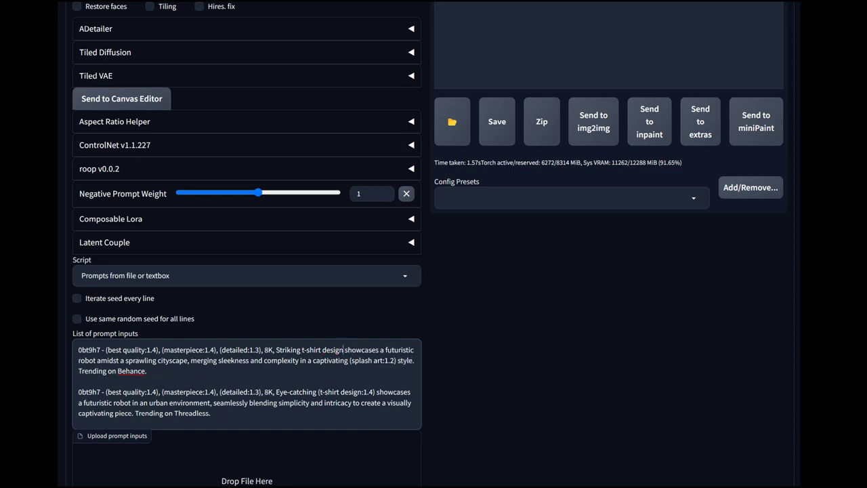
Remove the parentheses and 1.4 weight from "t-shirt design" in the "Eye-catching" prompt and generate the images.
{"action": "scroll", "coordinate": [434, 271], "scroll_direction": "up", "scroll_amount": 1}
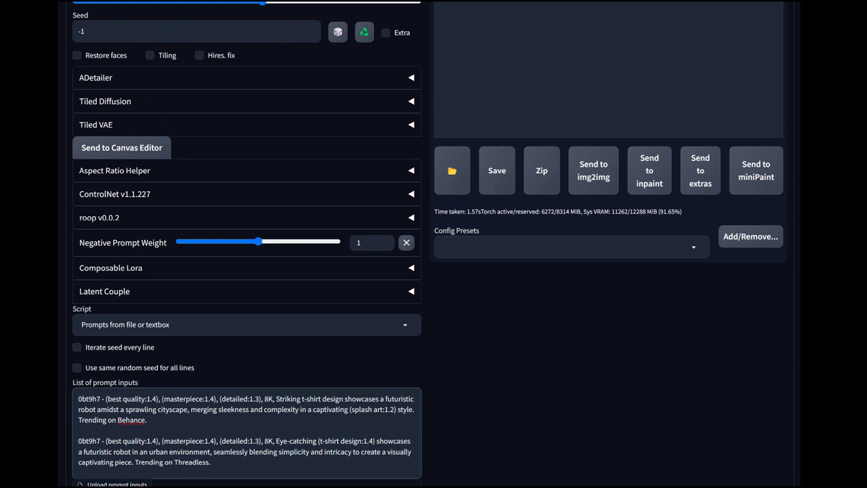
{"action": "key", "text": "BackSpace"}
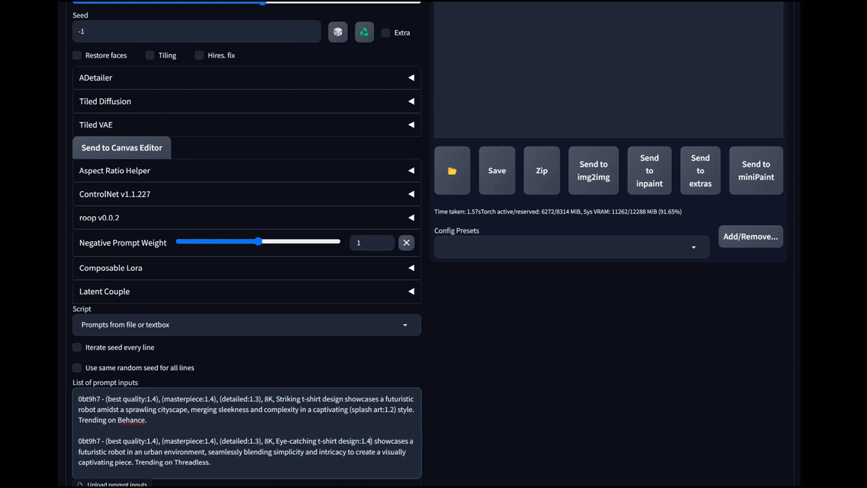
{"action": "key", "text": "BackSpace"}
{"action": "key", "text": "BackSpace"}
{"action": "key", "text": "BackSpace"}
{"action": "key", "text": "BackSpace"}
{"action": "key", "text": "BackSpace"}
{"action": "scroll", "coordinate": [433, 244], "scroll_direction": "up", "scroll_amount": 5}
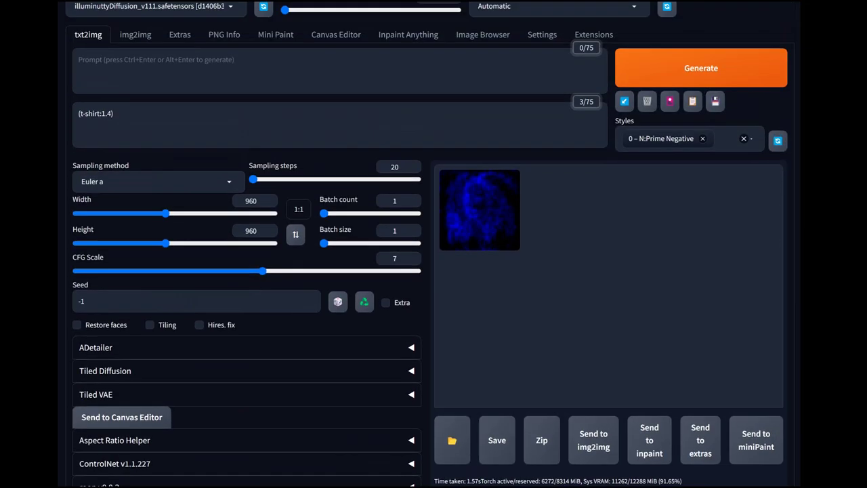
{"action": "left_click", "coordinate": [700, 91]}
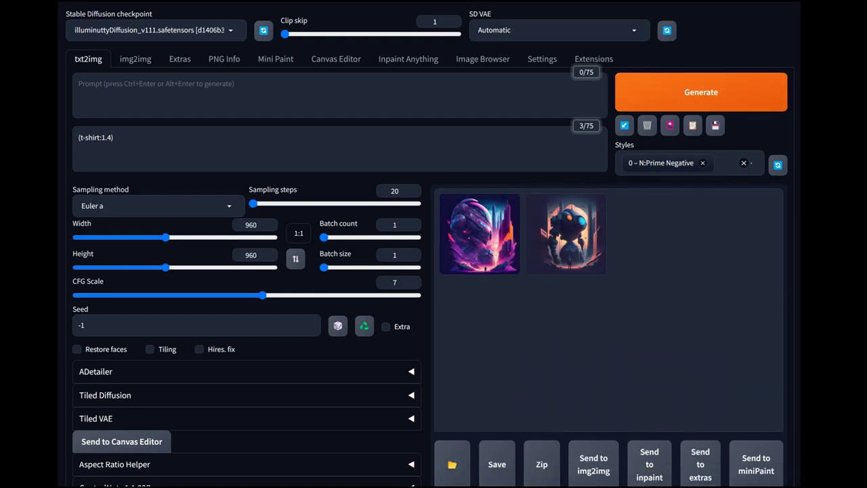
Send the first robot helmet image to Extras as a single image and process it with the 4x-UltraSharp upscaler and u2net background removal.
{"action": "left_click", "coordinate": [480, 234]}
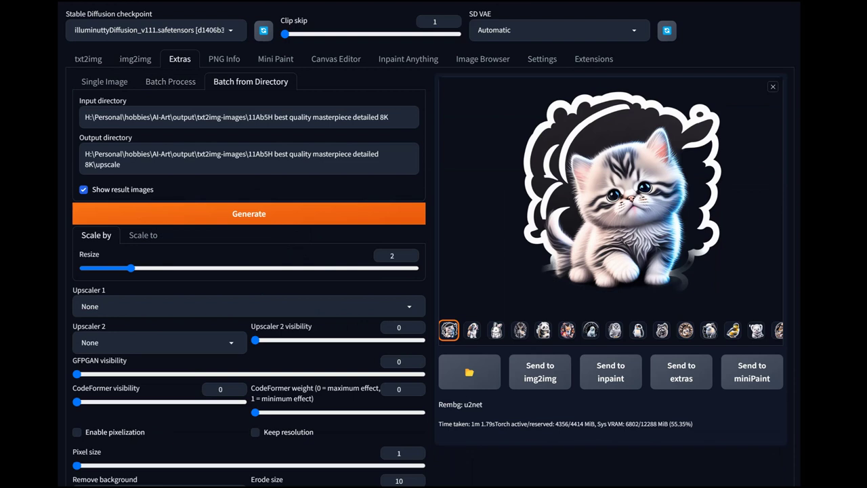
{"action": "left_click", "coordinate": [104, 82]}
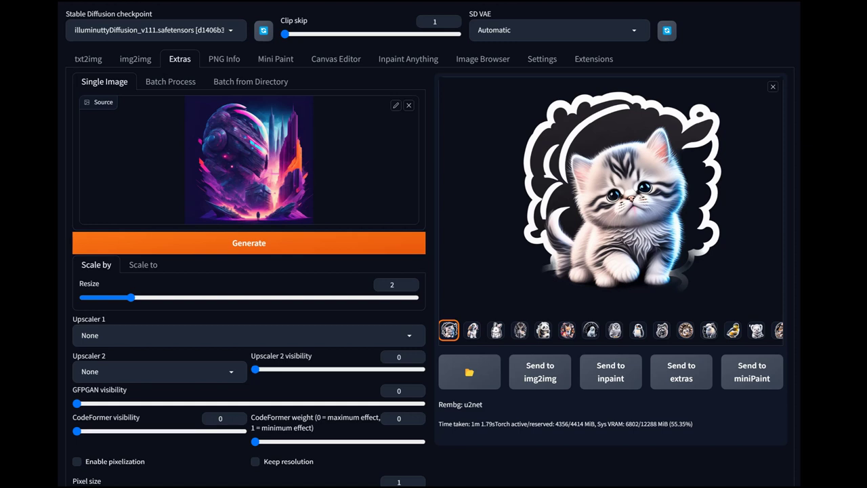
{"action": "left_click", "coordinate": [249, 336]}
{"action": "left_click", "coordinate": [248, 217]}
{"action": "scroll", "coordinate": [433, 244], "scroll_direction": "down", "scroll_amount": 2}
{"action": "scroll", "coordinate": [434, 244], "scroll_direction": "up", "scroll_amount": 2}
{"action": "scroll", "coordinate": [125, 335], "scroll_direction": "down", "scroll_amount": 2}
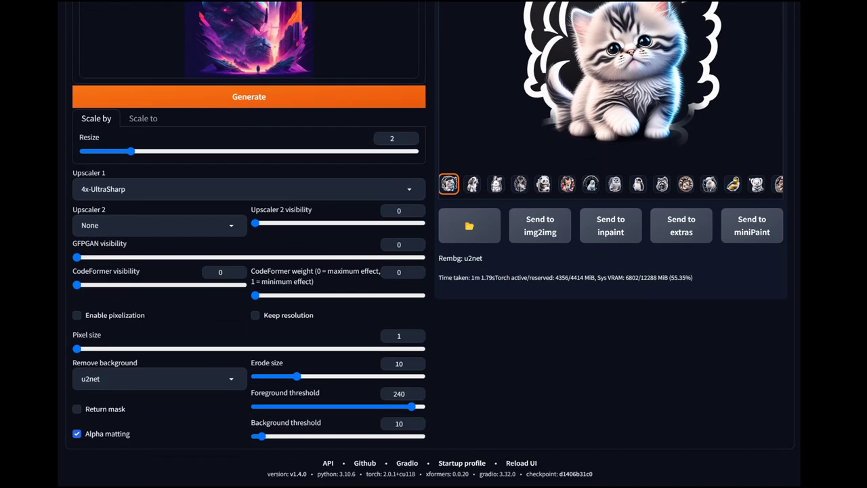
{"action": "left_click", "coordinate": [248, 96]}
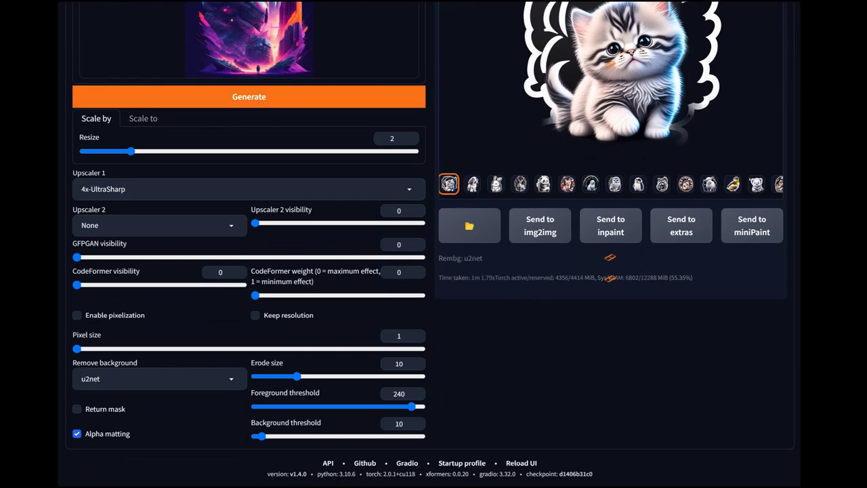
{"action": "scroll", "coordinate": [434, 244], "scroll_direction": "up", "scroll_amount": 2}
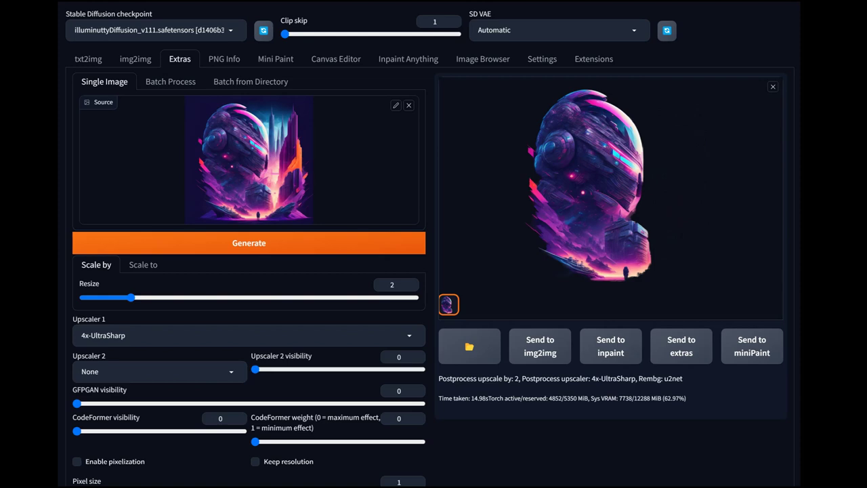
Change the background removal model to u2netp and process the helmet image again.
{"action": "scroll", "coordinate": [434, 244], "scroll_direction": "down", "scroll_amount": 3}
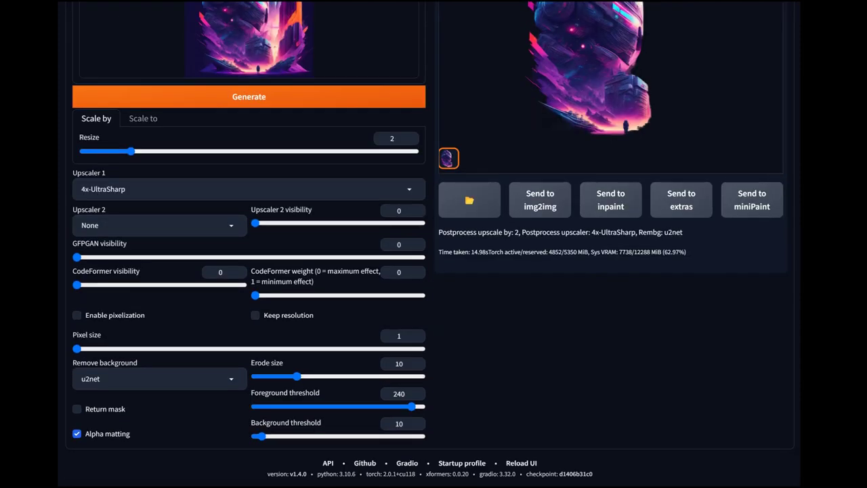
{"action": "left_click", "coordinate": [158, 379]}
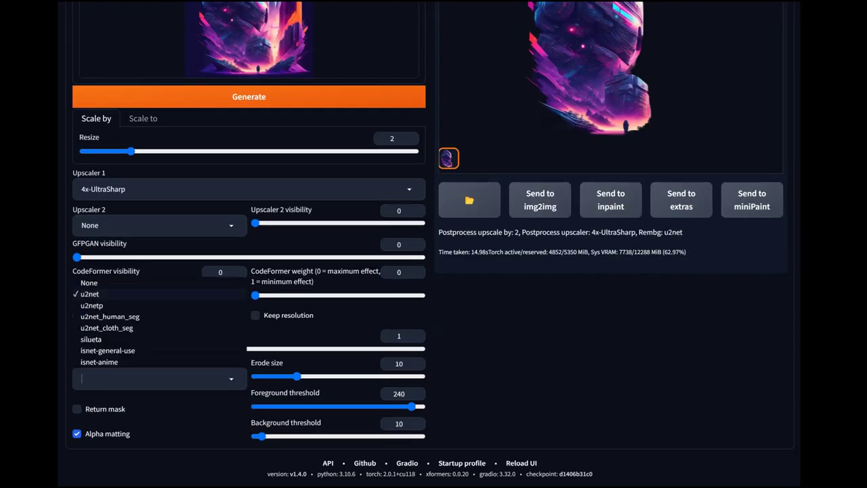
{"action": "left_click", "coordinate": [91, 305]}
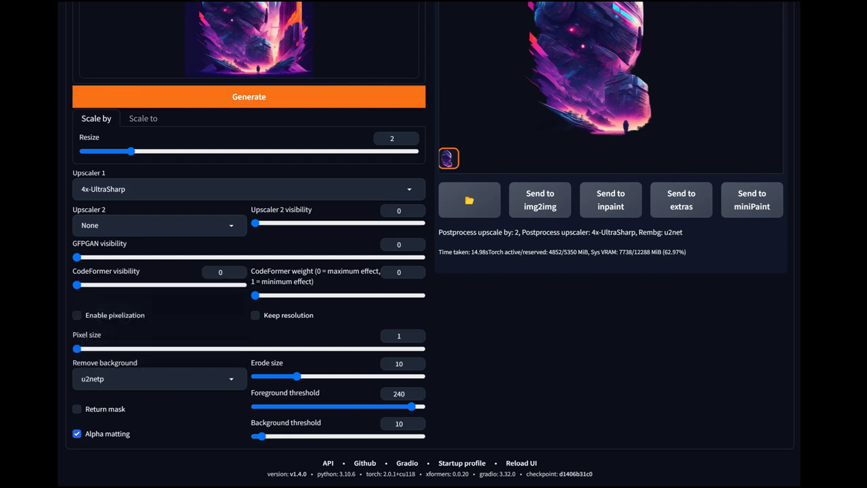
{"action": "left_click", "coordinate": [249, 96]}
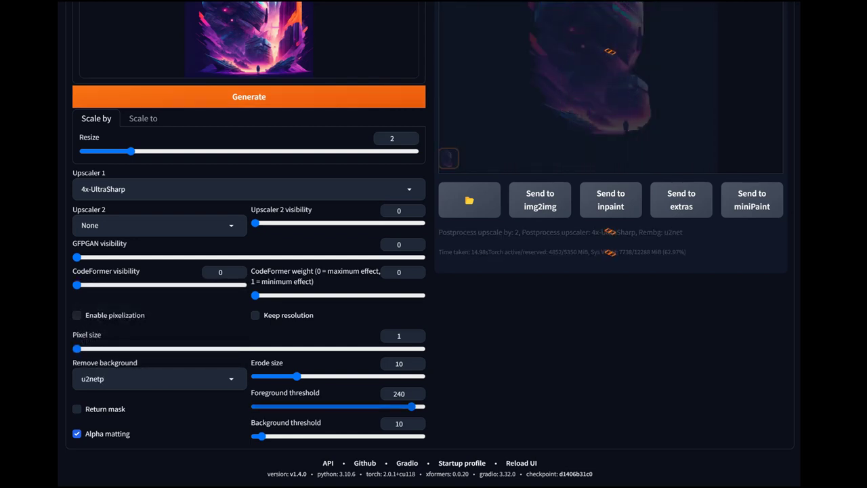
{"action": "scroll", "coordinate": [434, 243], "scroll_direction": "up", "scroll_amount": 3}
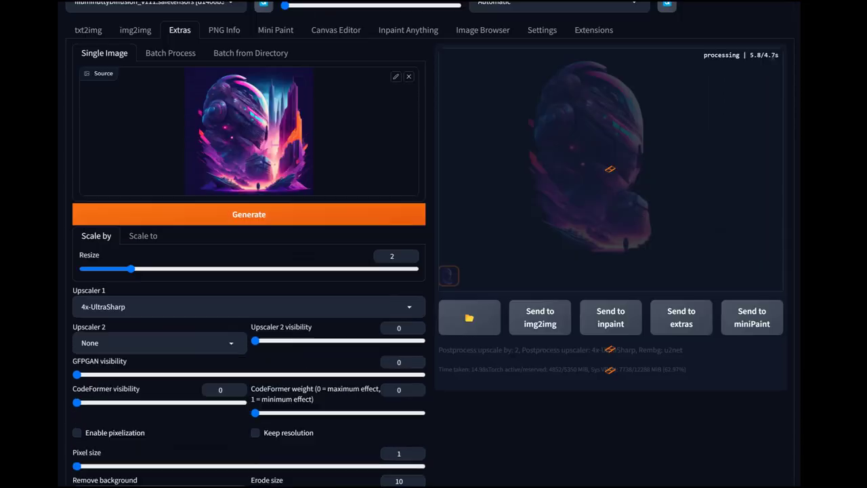
{"action": "scroll", "coordinate": [434, 243], "scroll_direction": "down", "scroll_amount": 1}
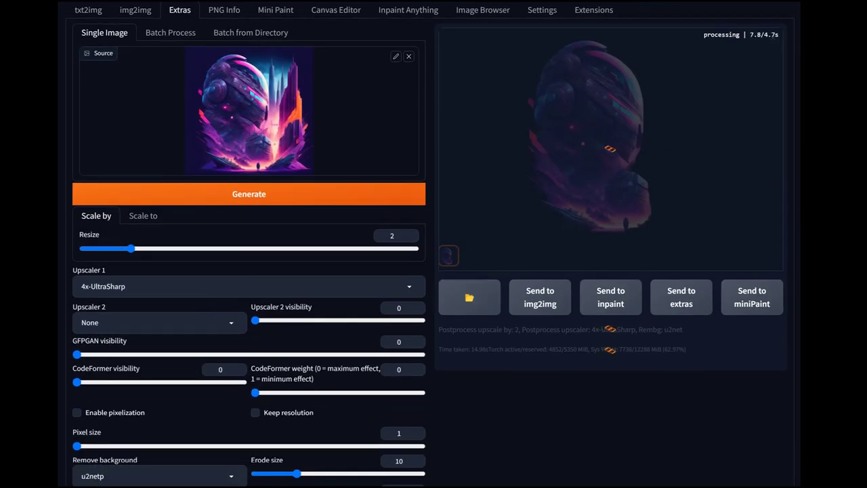
{"action": "scroll", "coordinate": [433, 244], "scroll_direction": "up", "scroll_amount": 1}
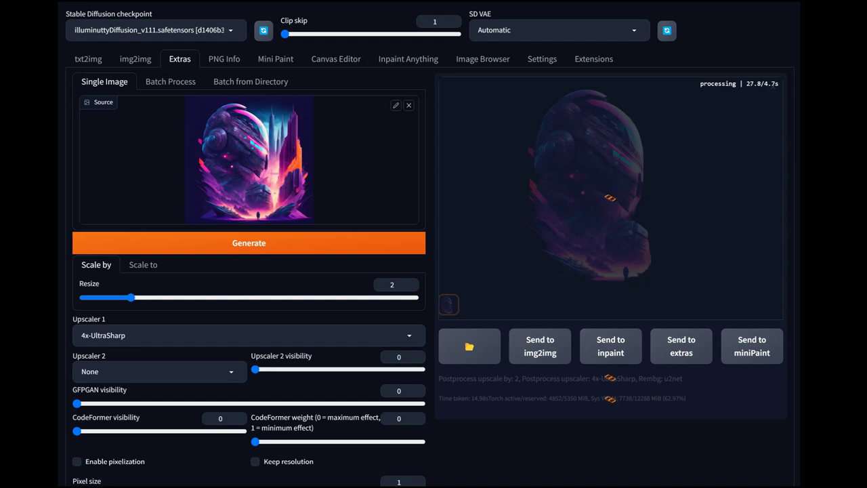
{"action": "scroll", "coordinate": [434, 243], "scroll_direction": "down", "scroll_amount": 2}
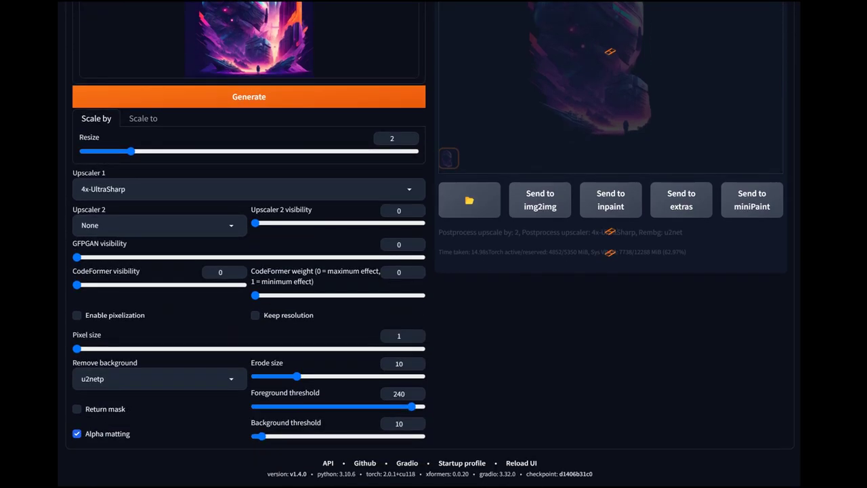
{"action": "scroll", "coordinate": [433, 244], "scroll_direction": "up", "scroll_amount": 2}
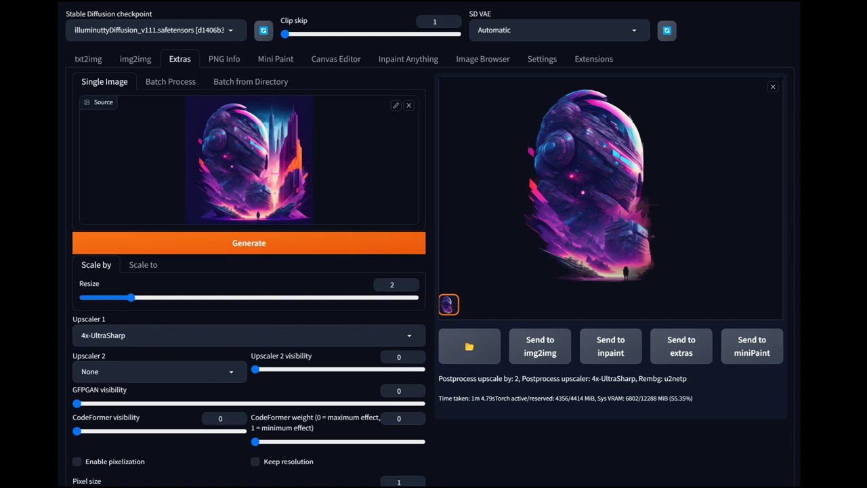
Lower the background threshold to 5 and process the helmet image again.
{"action": "scroll", "coordinate": [433, 271], "scroll_direction": "down", "scroll_amount": 2}
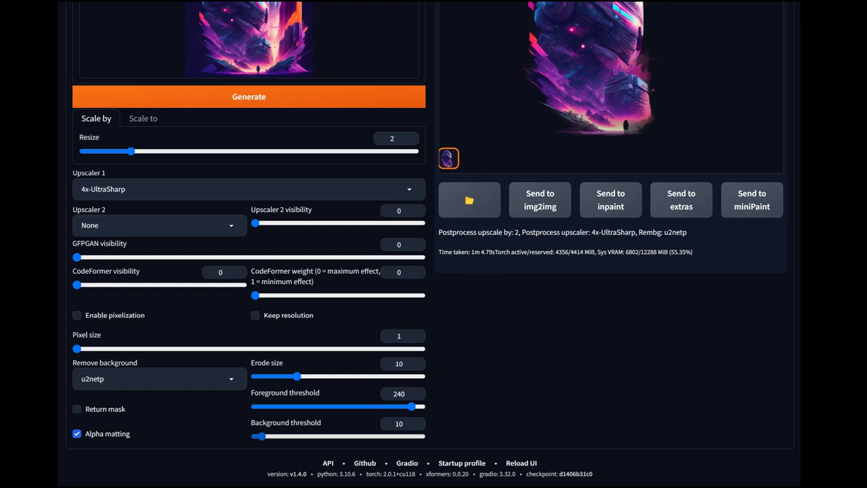
{"action": "left_click_drag", "start_coordinate": [261, 436], "coordinate": [263, 436]}
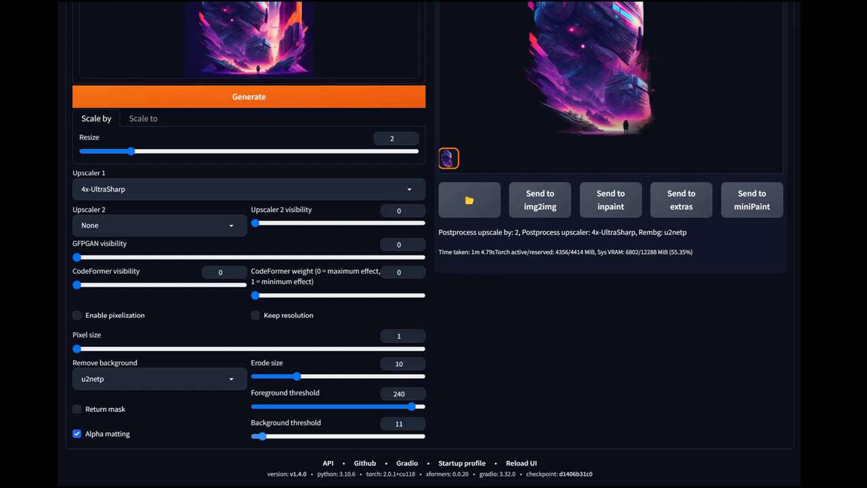
{"action": "key", "text": "Down"}
{"action": "key", "text": "Down"}
{"action": "key", "text": "Down"}
{"action": "key", "text": "Down"}
{"action": "scroll", "coordinate": [433, 244], "scroll_direction": "up", "scroll_amount": 2}
{"action": "left_click", "coordinate": [249, 242]}
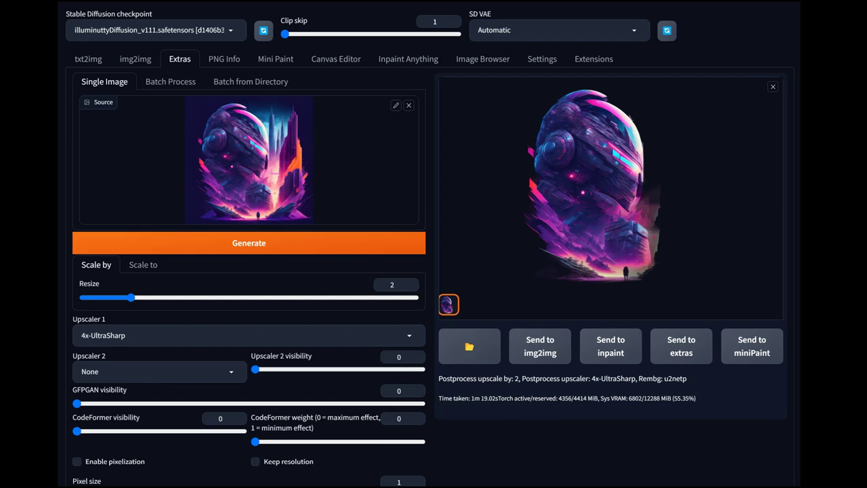
Switch the background removal model back to u2net.
{"action": "scroll", "coordinate": [433, 271], "scroll_direction": "down", "scroll_amount": 2}
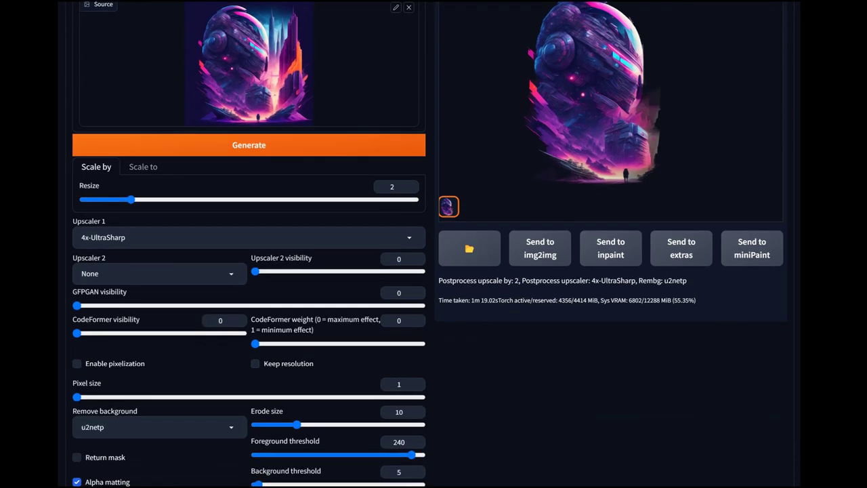
{"action": "left_click", "coordinate": [159, 427]}
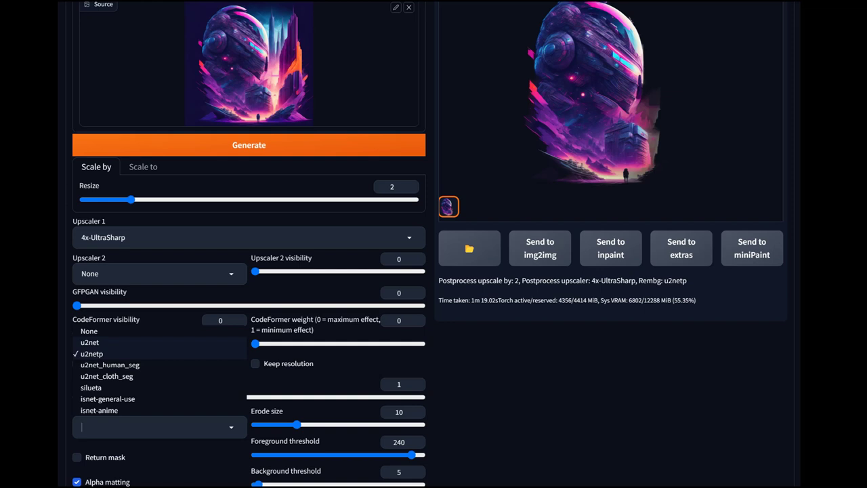
{"action": "left_click", "coordinate": [95, 342]}
{"action": "scroll", "coordinate": [433, 271], "scroll_direction": "down", "scroll_amount": 1}
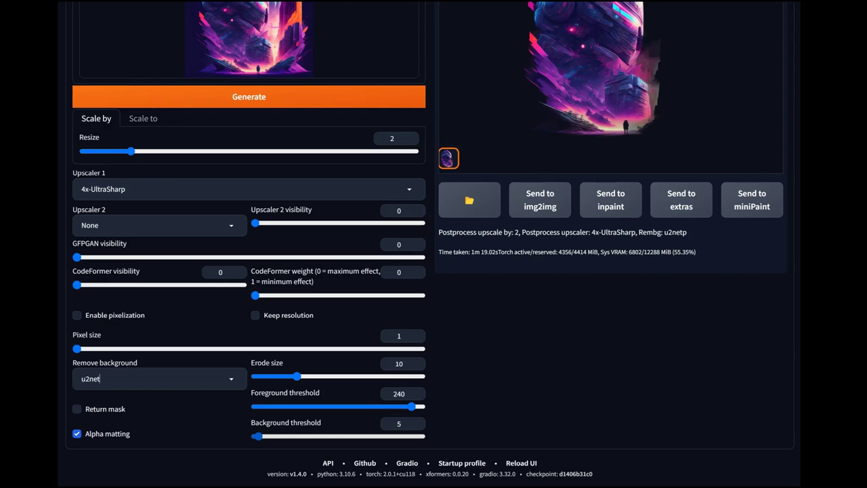
{"action": "scroll", "coordinate": [434, 244], "scroll_direction": "up", "scroll_amount": 2}
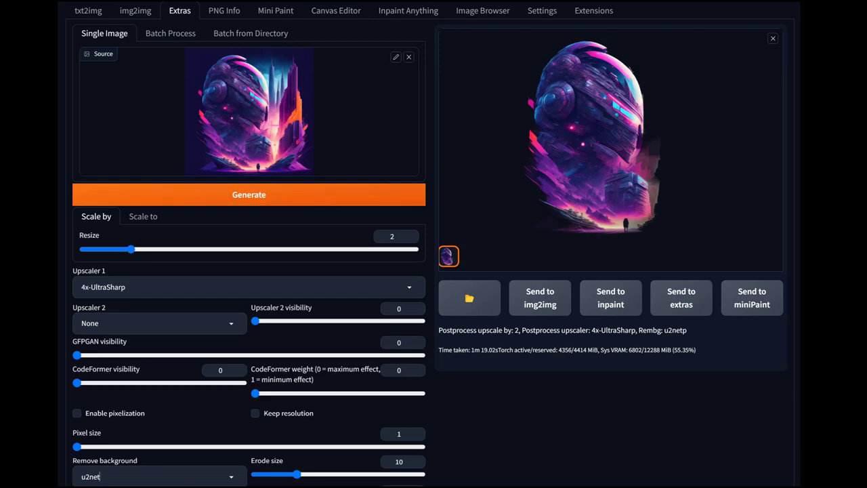
{"action": "left_click", "coordinate": [88, 10]}
Raise the foreground threshold to 247 and process the helmet image again.
{"action": "scroll", "coordinate": [434, 244], "scroll_direction": "down", "scroll_amount": 3}
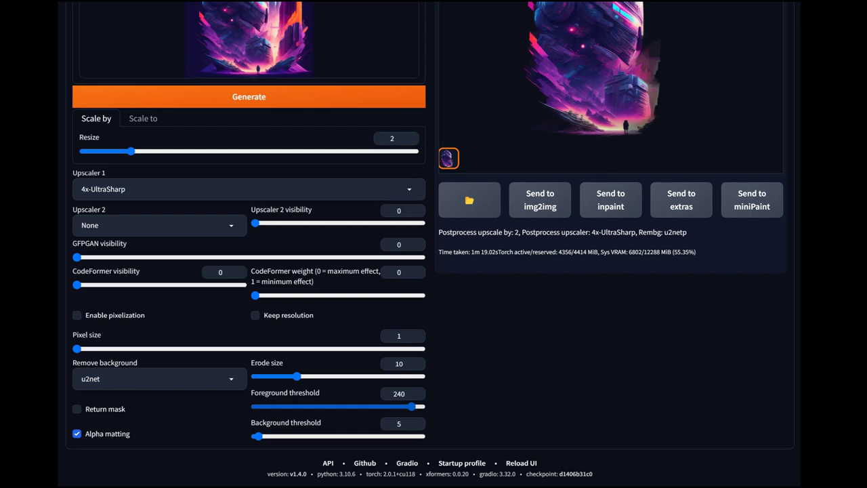
{"action": "left_click_drag", "start_coordinate": [411, 406], "coordinate": [418, 407]}
{"action": "scroll", "coordinate": [418, 406], "scroll_direction": "up", "scroll_amount": 2}
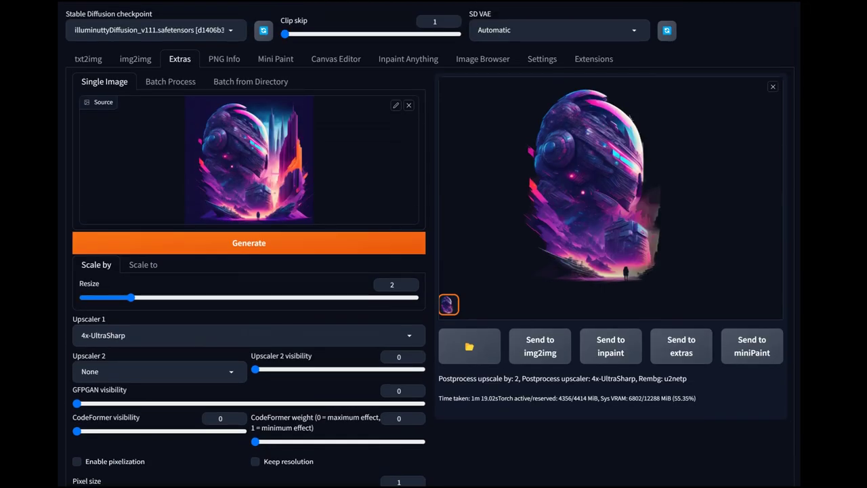
{"action": "left_click", "coordinate": [248, 242]}
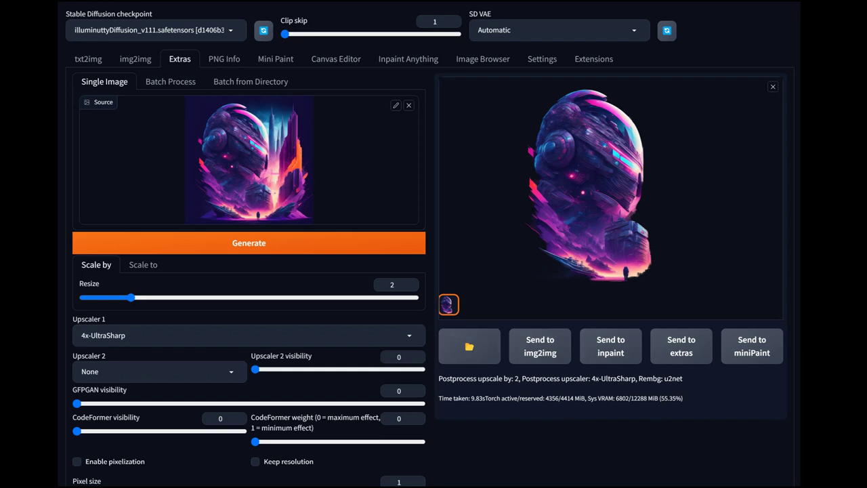
Lower the foreground threshold to 134 and process the helmet image again.
{"action": "scroll", "coordinate": [434, 244], "scroll_direction": "down", "scroll_amount": 2}
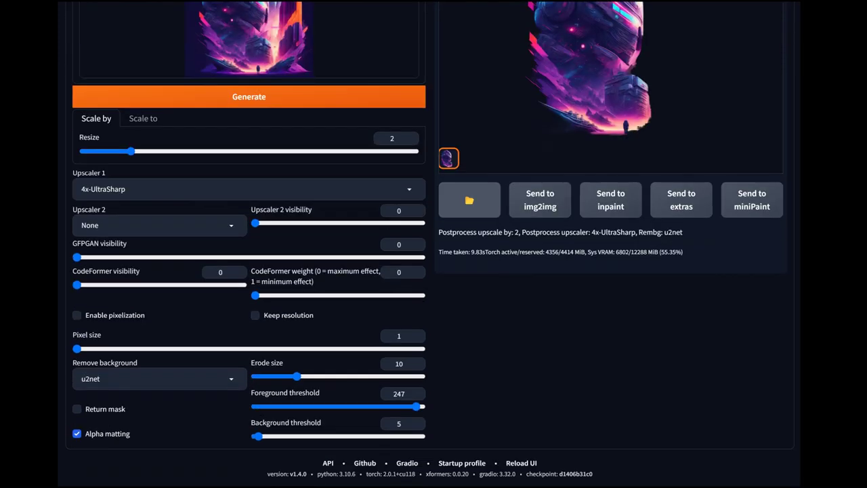
{"action": "left_click_drag", "start_coordinate": [416, 406], "coordinate": [343, 406]}
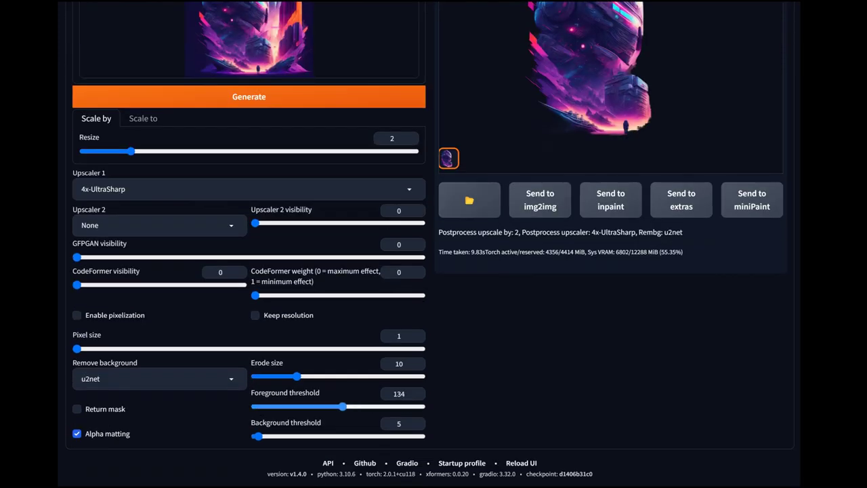
{"action": "scroll", "coordinate": [434, 244], "scroll_direction": "up", "scroll_amount": 2}
{"action": "left_click", "coordinate": [249, 242]}
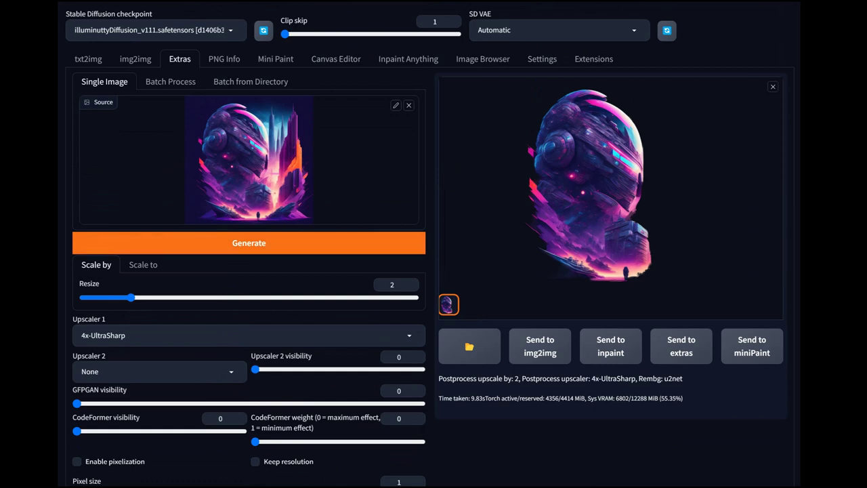
Reprocess the helmet image using the silueta background removal model, foreground threshold 242 and background threshold 12.
{"action": "scroll", "coordinate": [433, 244], "scroll_direction": "down", "scroll_amount": 2}
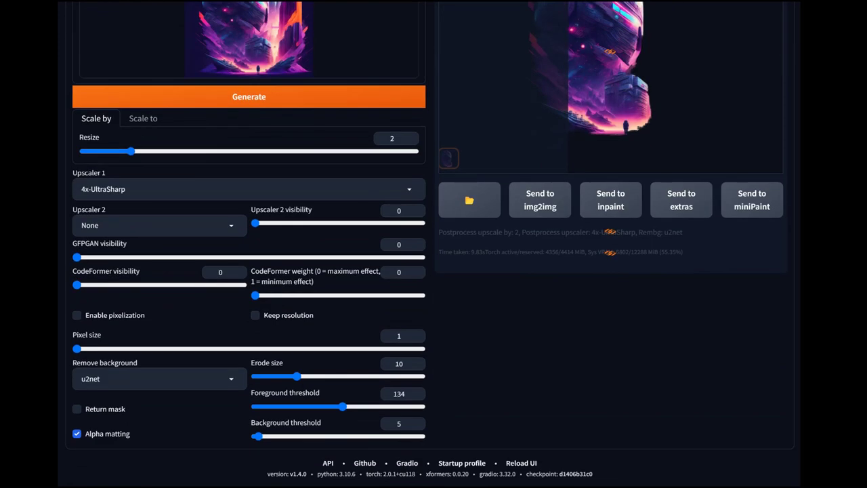
{"action": "scroll", "coordinate": [433, 244], "scroll_direction": "up", "scroll_amount": 2}
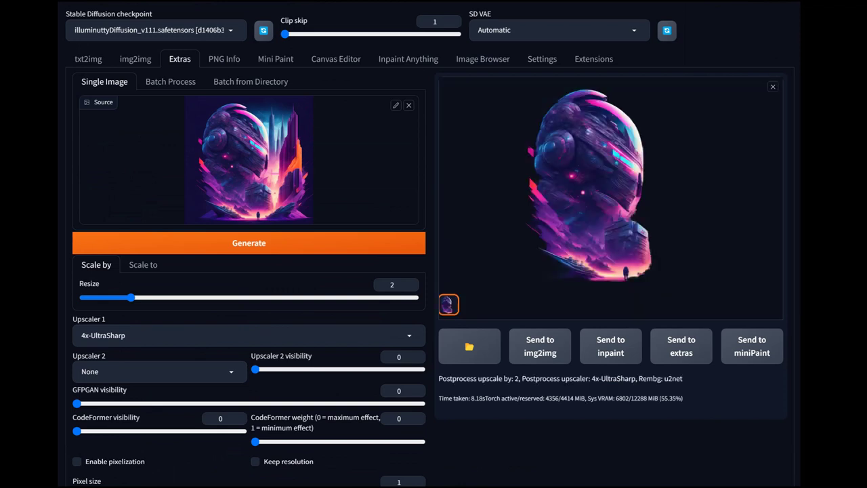
{"action": "scroll", "coordinate": [434, 271], "scroll_direction": "down", "scroll_amount": 3}
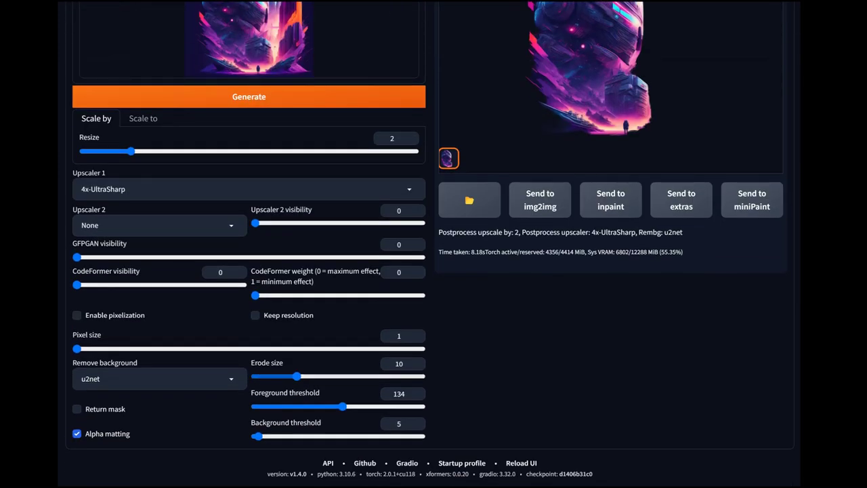
{"action": "scroll", "coordinate": [434, 271], "scroll_direction": "up", "scroll_amount": 3}
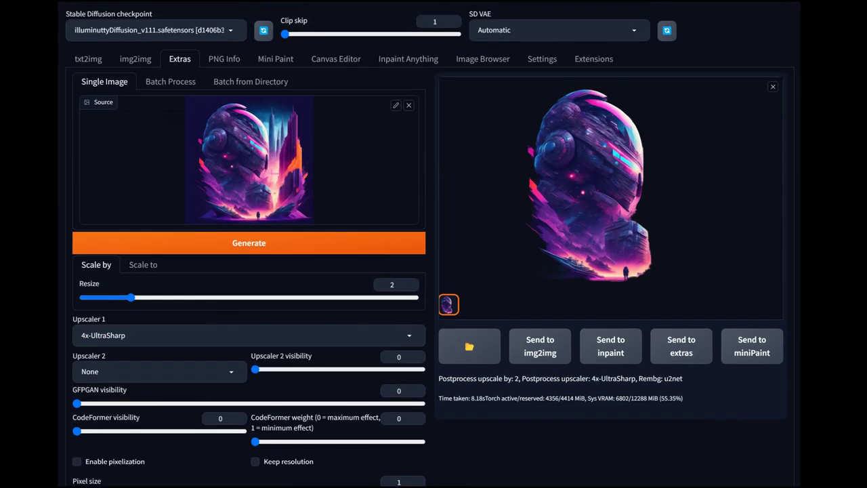
{"action": "left_click", "coordinate": [249, 243]}
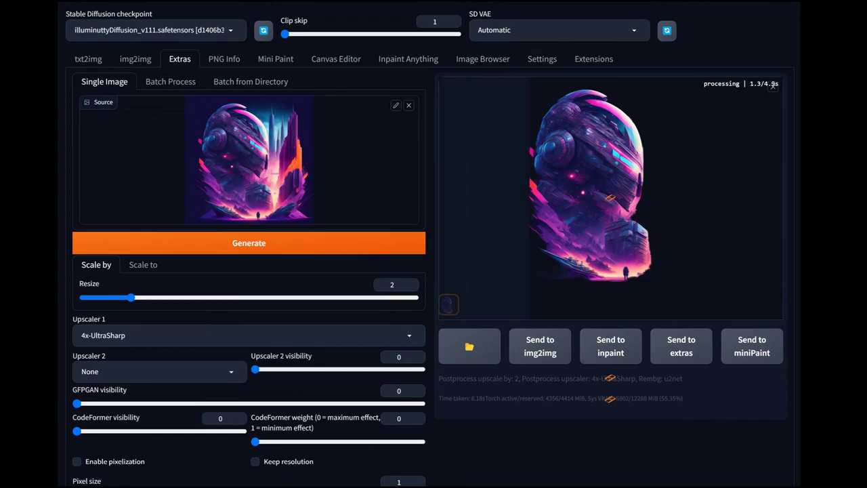
{"action": "scroll", "coordinate": [434, 271], "scroll_direction": "down", "scroll_amount": 3}
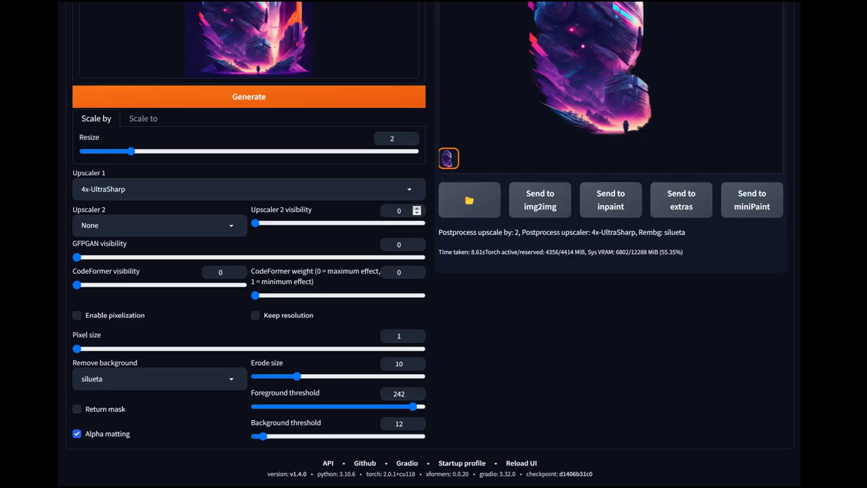
{"action": "scroll", "coordinate": [434, 271], "scroll_direction": "up", "scroll_amount": 3}
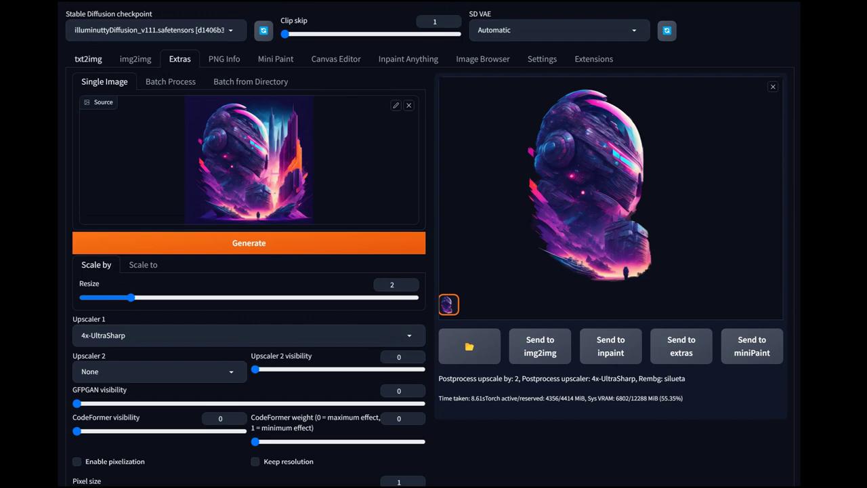
Return to the txt2img results and examine the second robot image with its prompt and generation settings.
{"action": "left_click", "coordinate": [88, 59]}
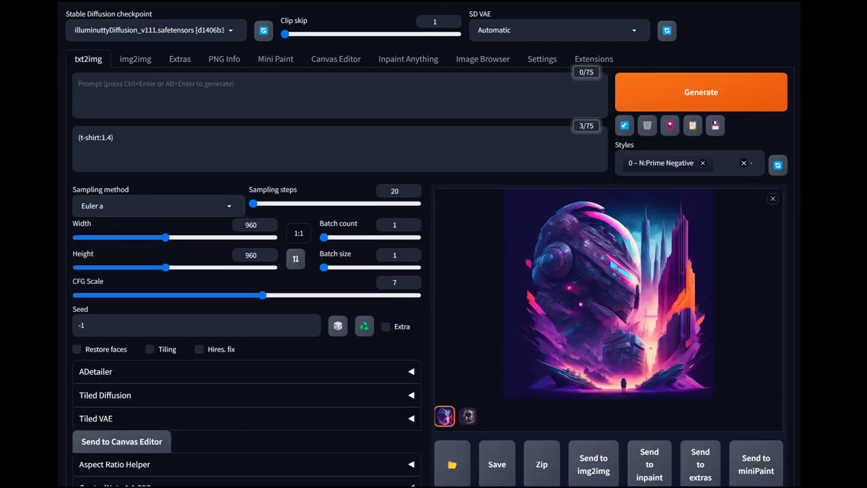
{"action": "left_click", "coordinate": [468, 416]}
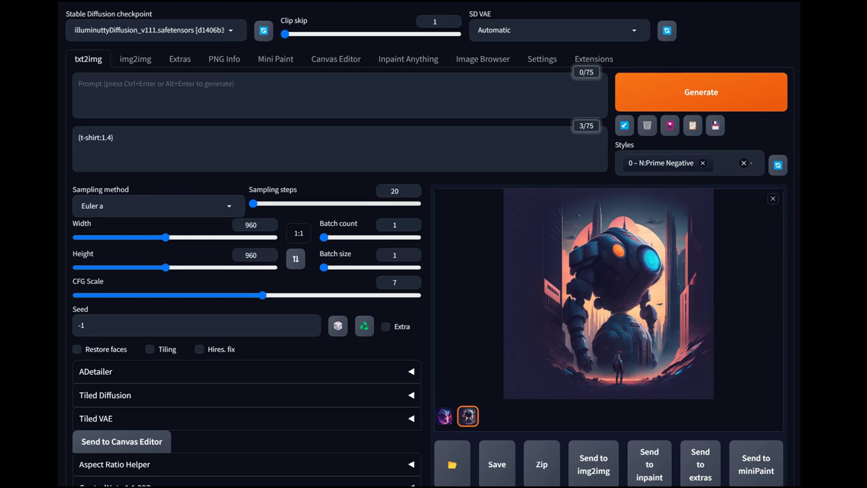
{"action": "scroll", "coordinate": [433, 271], "scroll_direction": "down", "scroll_amount": 4}
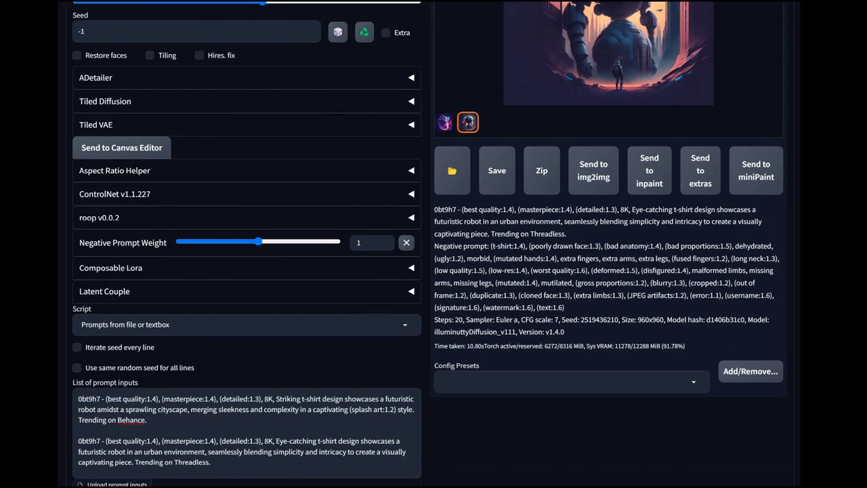
{"action": "scroll", "coordinate": [433, 271], "scroll_direction": "up", "scroll_amount": 4}
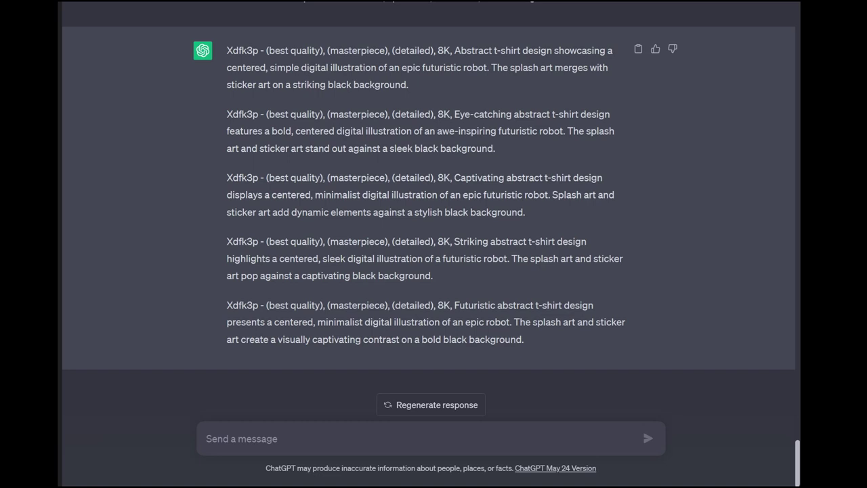
Switch to ChatGPT and review the five-prompt abstract t-shirt request, highlighting "centered" and the futuristic robot subject.
{"action": "scroll", "coordinate": [428, 203], "scroll_direction": "up", "scroll_amount": 2}
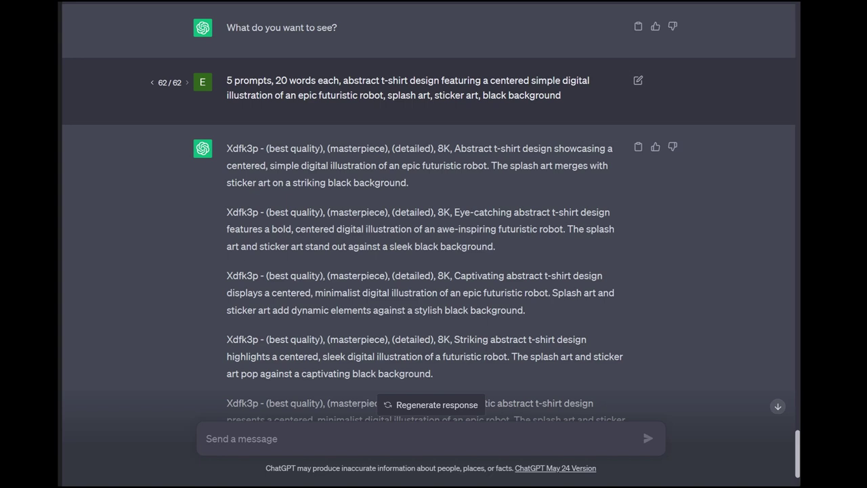
{"action": "double_click", "coordinate": [494, 80]}
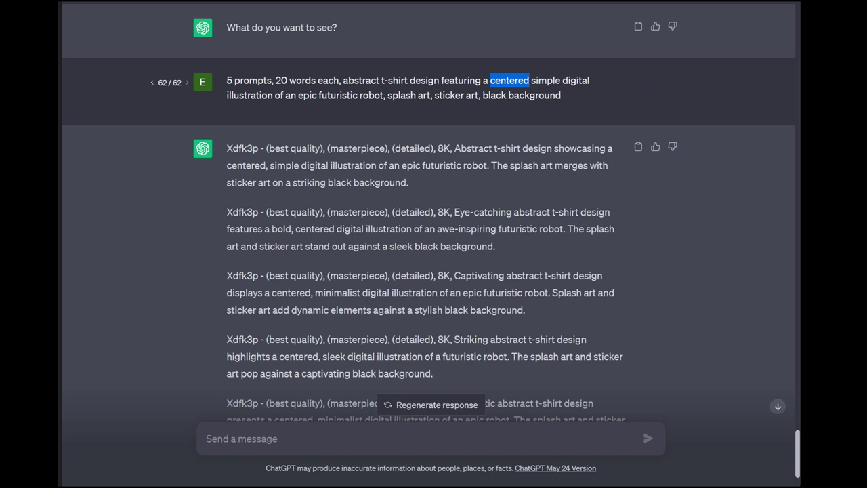
{"action": "scroll", "coordinate": [427, 238], "scroll_direction": "down", "scroll_amount": 3}
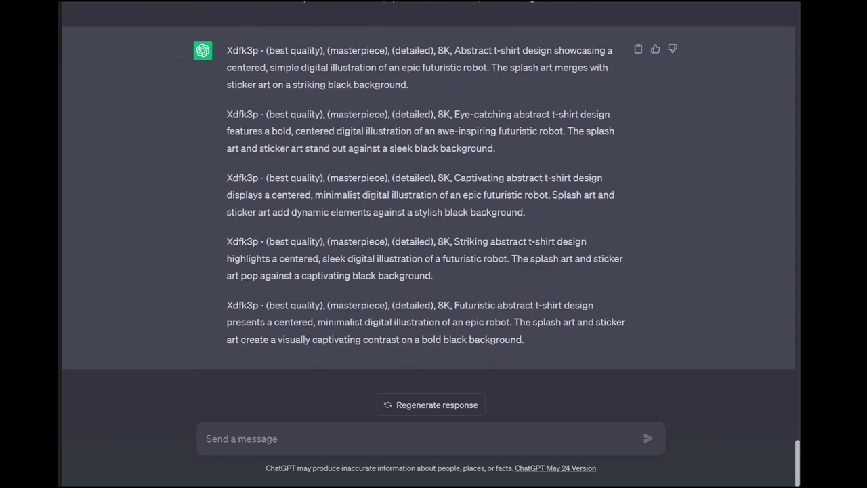
{"action": "scroll", "coordinate": [427, 237], "scroll_direction": "up", "scroll_amount": 3}
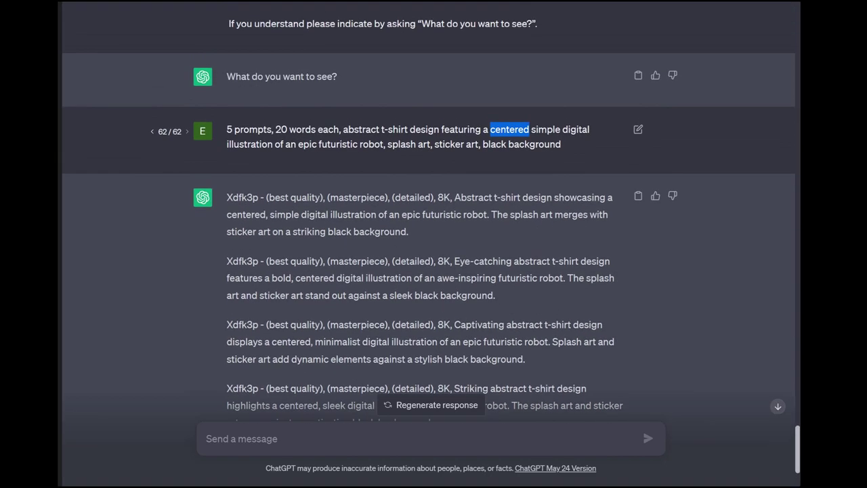
{"action": "left_click_drag", "start_coordinate": [298, 144], "coordinate": [384, 144]}
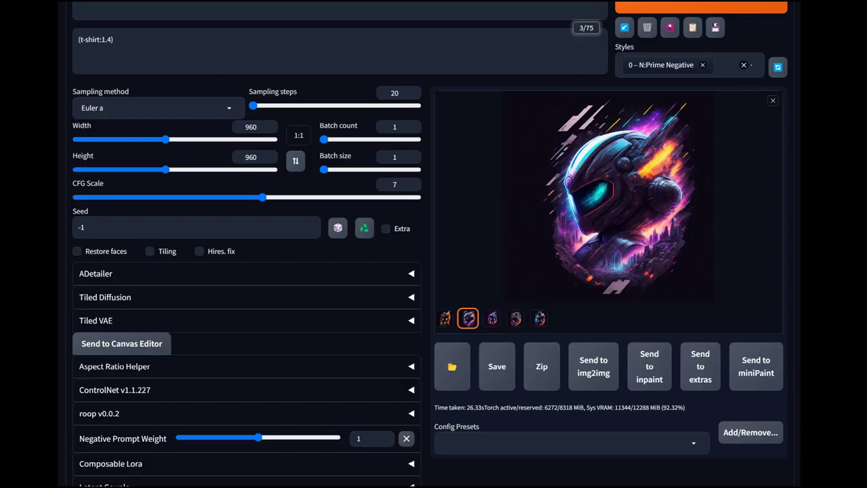
Switch to Stable Diffusion and compare the five generated abstract robot t-shirt designs one by one.
{"action": "left_click", "coordinate": [444, 318]}
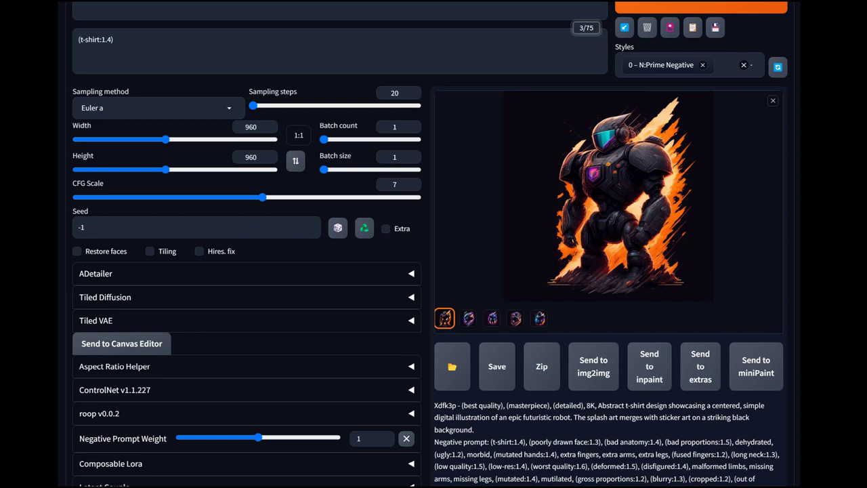
{"action": "left_click", "coordinate": [468, 317]}
{"action": "left_click", "coordinate": [491, 318]}
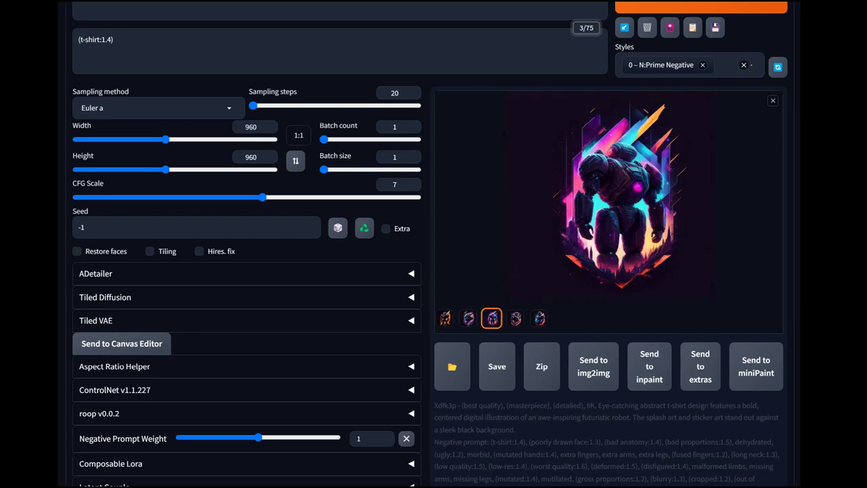
{"action": "left_click", "coordinate": [516, 318]}
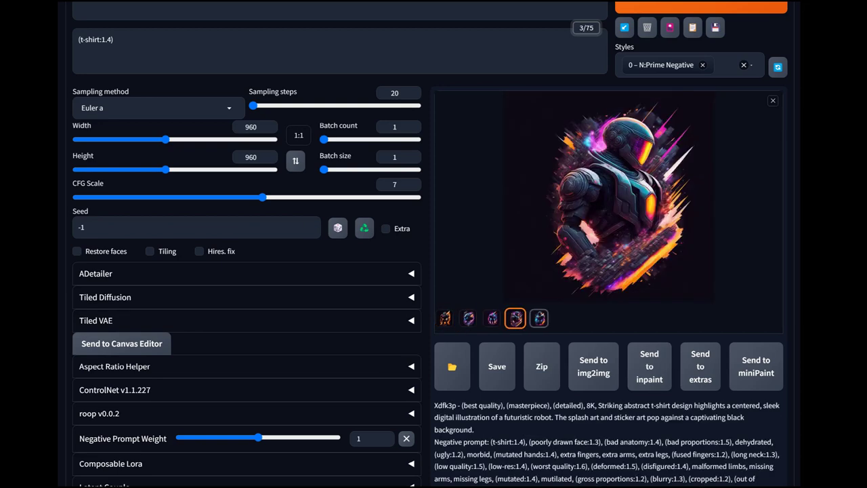
{"action": "left_click", "coordinate": [539, 317]}
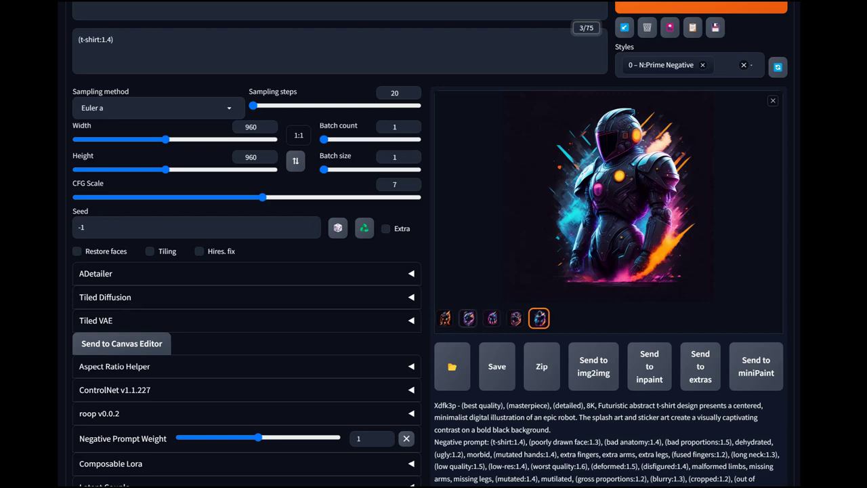
{"action": "left_click", "coordinate": [445, 318]}
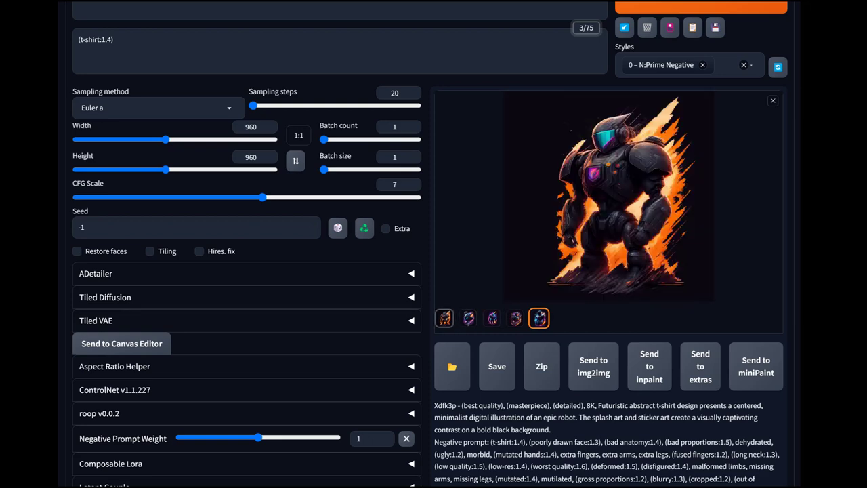
{"action": "left_click", "coordinate": [468, 318]}
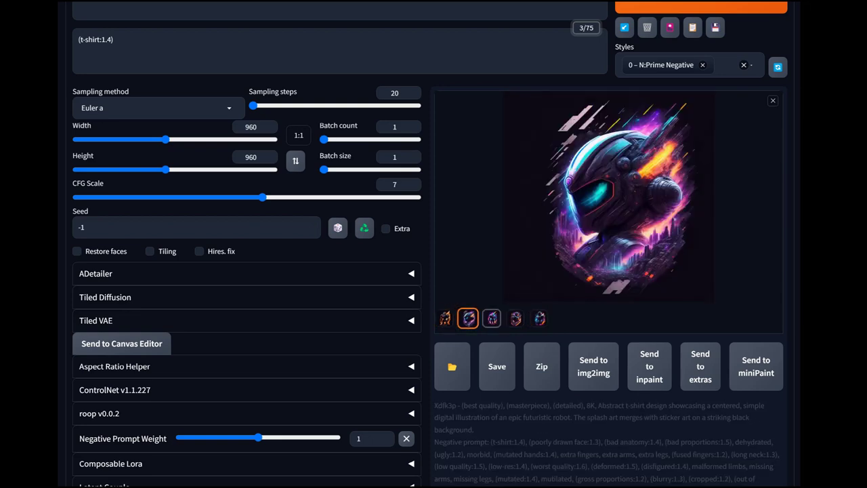
{"action": "left_click", "coordinate": [492, 318]}
Send the first robot image with orange flames to Extras and set foreground threshold 250 and background threshold 10.
{"action": "left_click", "coordinate": [445, 318]}
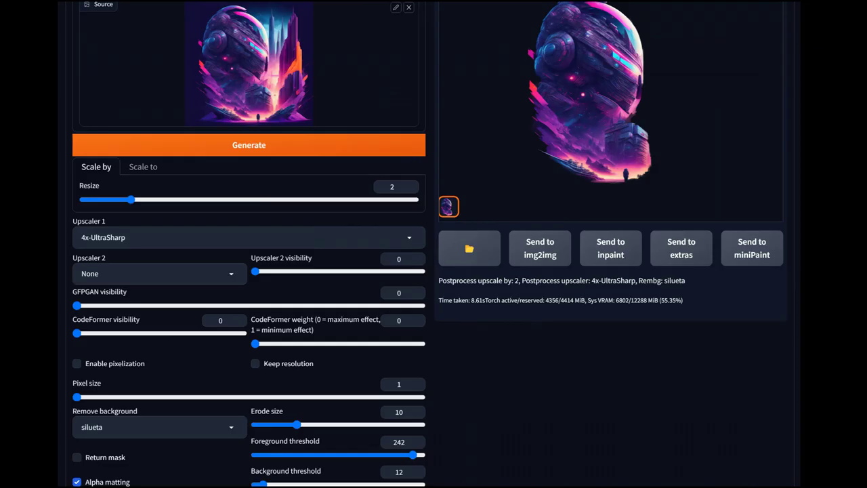
{"action": "scroll", "coordinate": [429, 244], "scroll_direction": "down", "scroll_amount": 1}
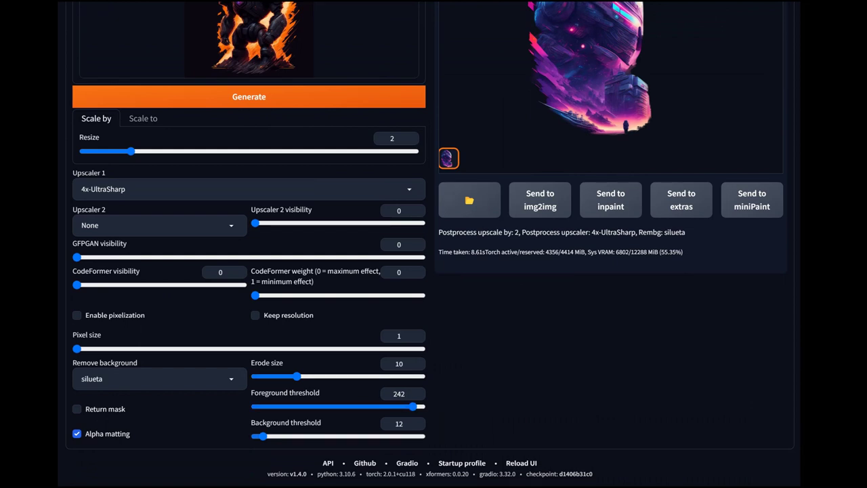
{"action": "left_click_drag", "start_coordinate": [412, 406], "coordinate": [417, 407]}
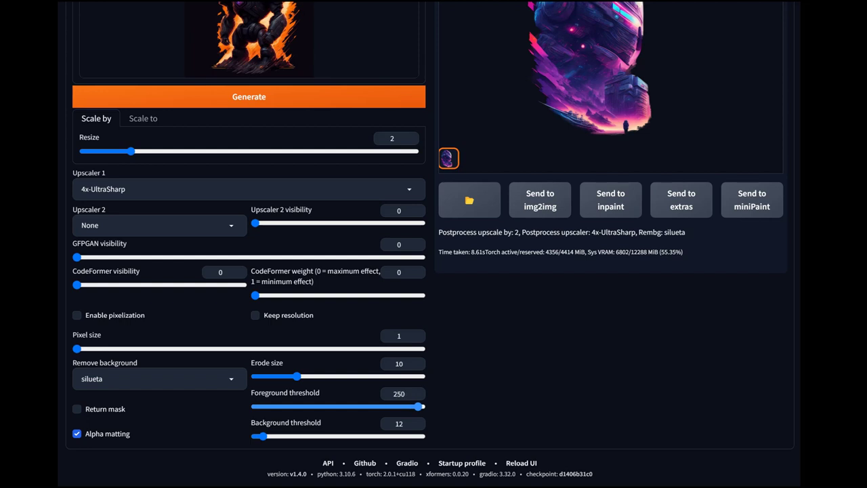
{"action": "left_click_drag", "start_coordinate": [263, 437], "coordinate": [261, 437]}
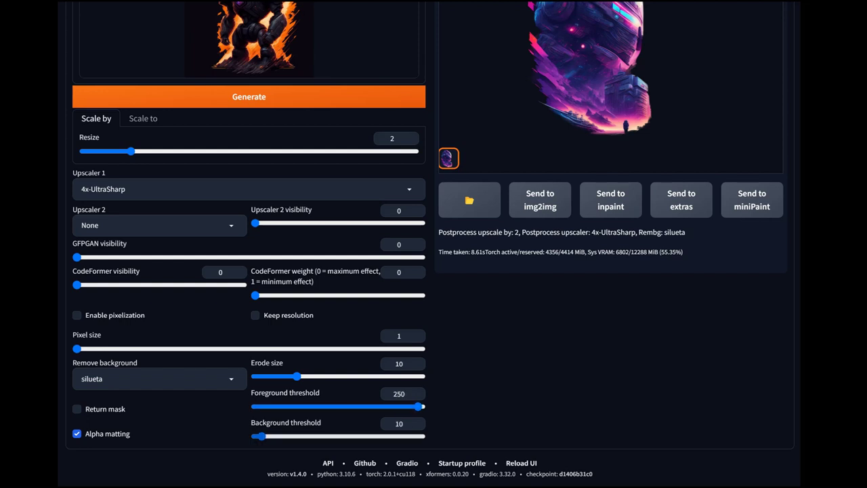
Change the background removal model to u2net, process the flaming robot image, and inspect the result enlarged.
{"action": "left_click", "coordinate": [159, 379]}
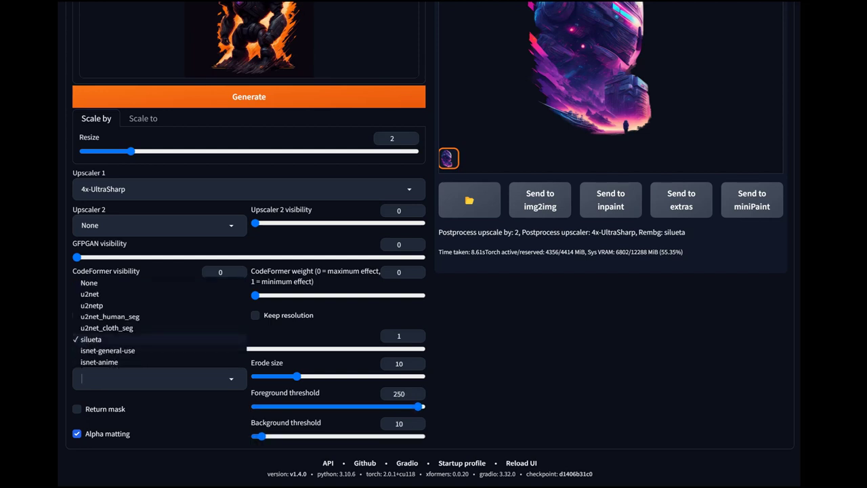
{"action": "left_click", "coordinate": [91, 294]}
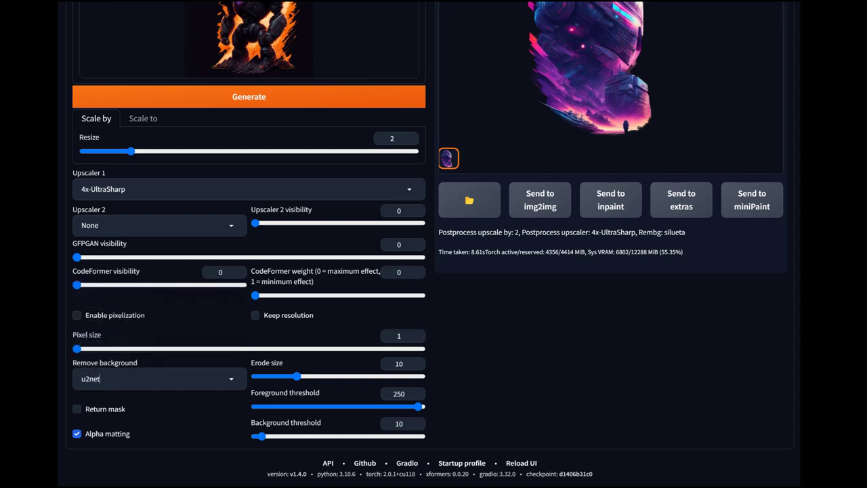
{"action": "left_click", "coordinate": [248, 96]}
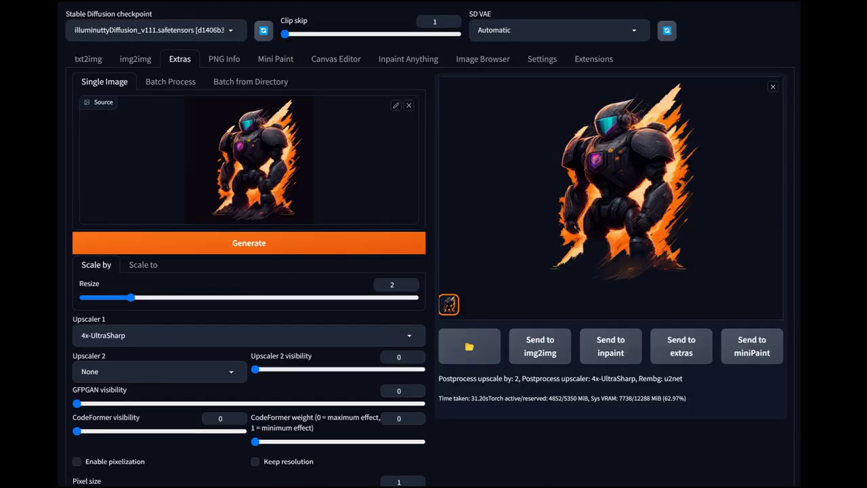
{"action": "left_click", "coordinate": [574, 227]}
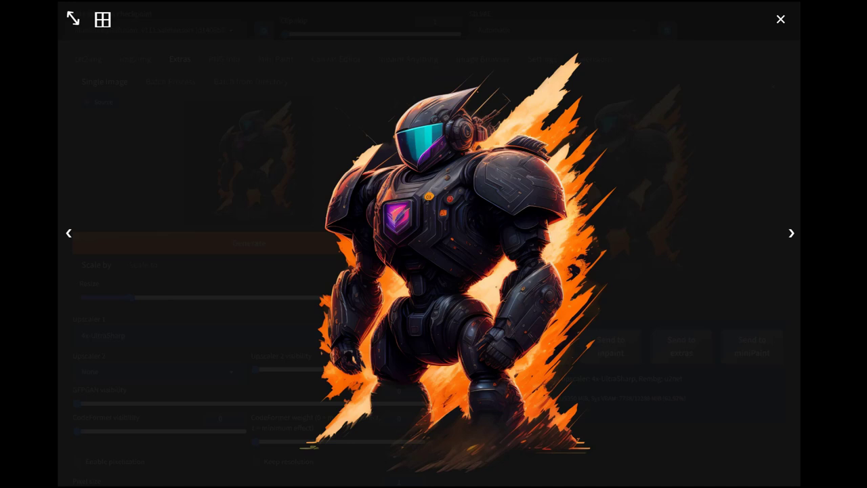
{"action": "key", "text": "Escape"}
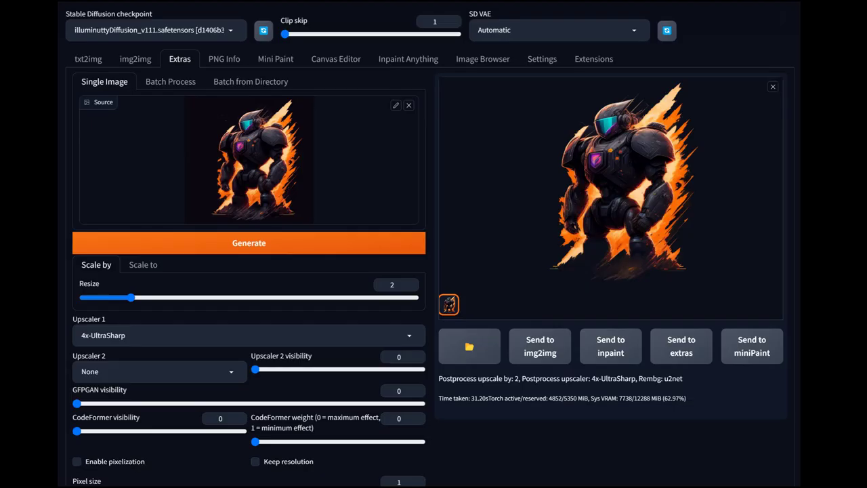
Pick the fourth txt2img design, the robot bust with purple and orange splashes, send it to Extras and process it.
{"action": "left_click", "coordinate": [88, 59]}
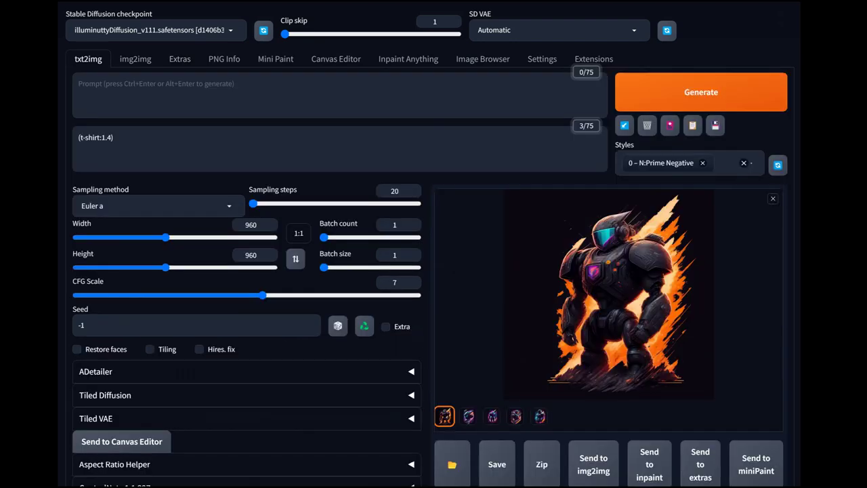
{"action": "left_click", "coordinate": [492, 416]}
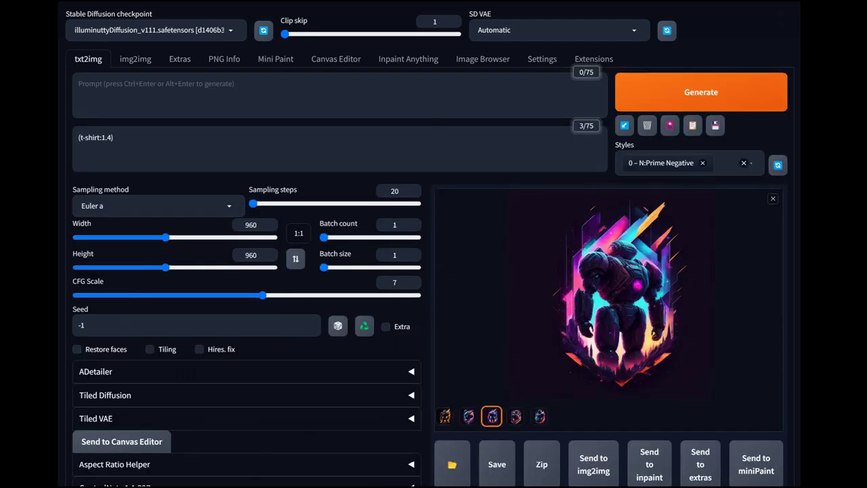
{"action": "left_click", "coordinate": [468, 416]}
{"action": "left_click", "coordinate": [516, 416]}
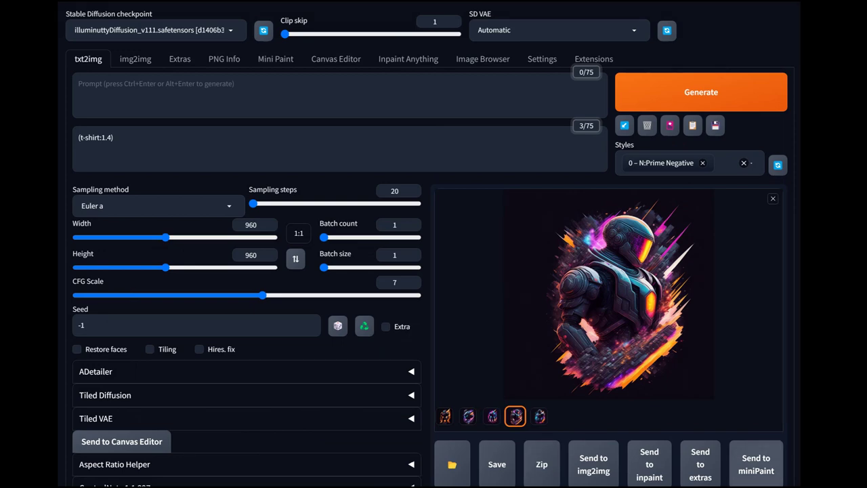
{"action": "left_click", "coordinate": [649, 464]}
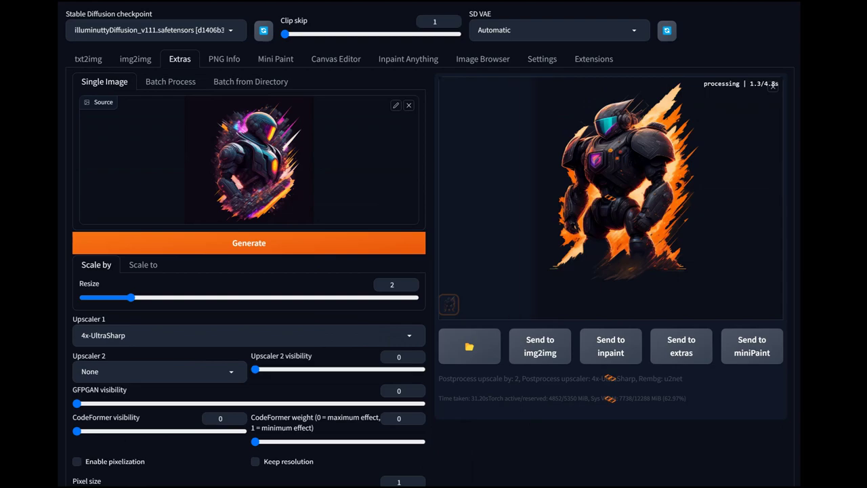
Inspect the background-removed robot bust enlarged.
{"action": "left_click", "coordinate": [610, 191]}
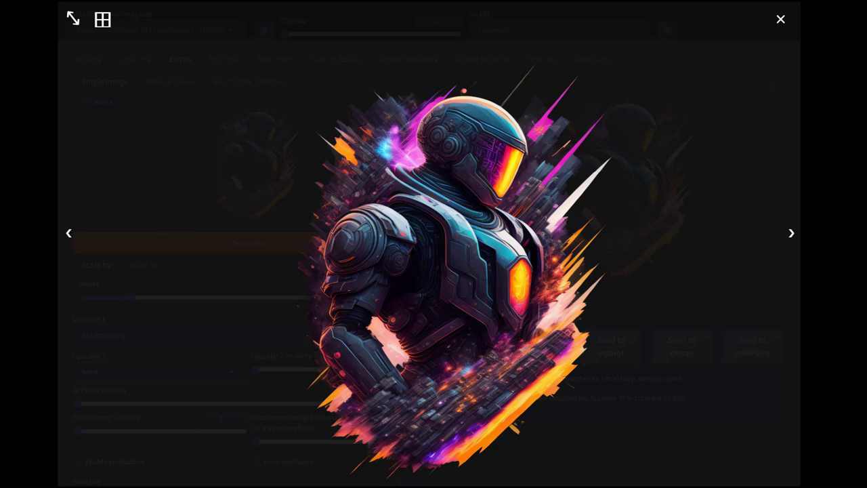
{"action": "key", "text": "Escape"}
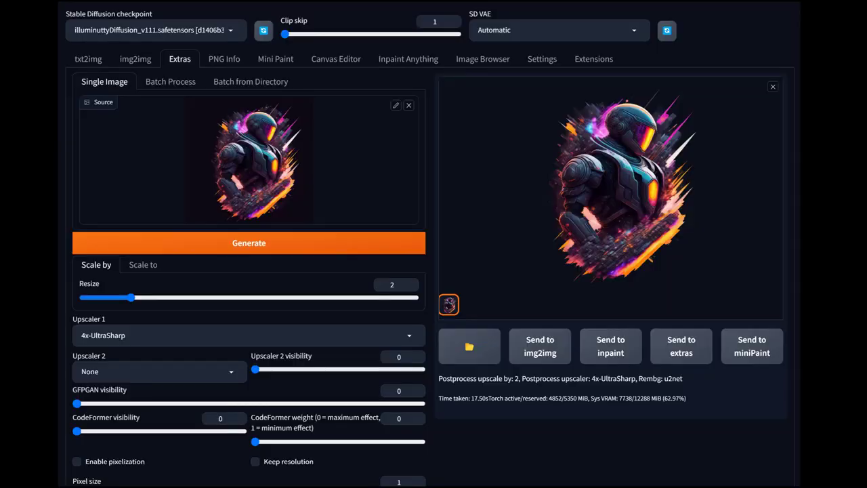
Return to txt2img, enable Tiling and generate the listed robot t-shirt prompts as tiled images.
{"action": "left_click", "coordinate": [88, 59]}
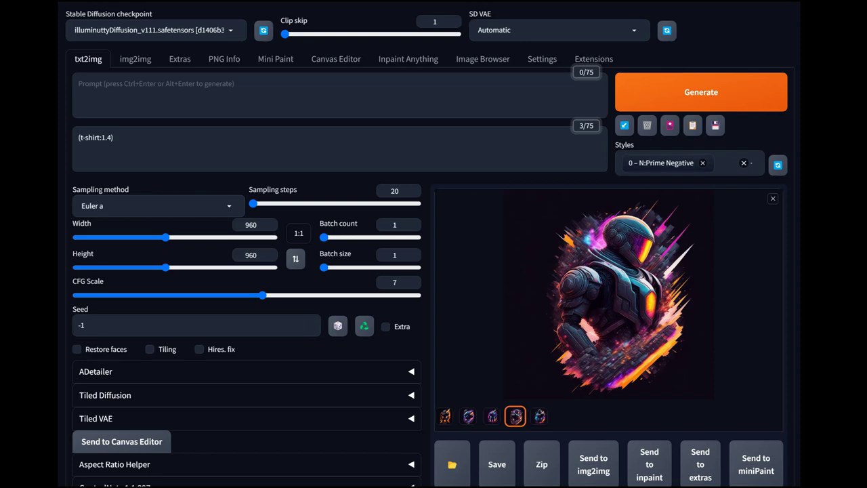
{"action": "scroll", "coordinate": [433, 244], "scroll_direction": "down", "scroll_amount": 3}
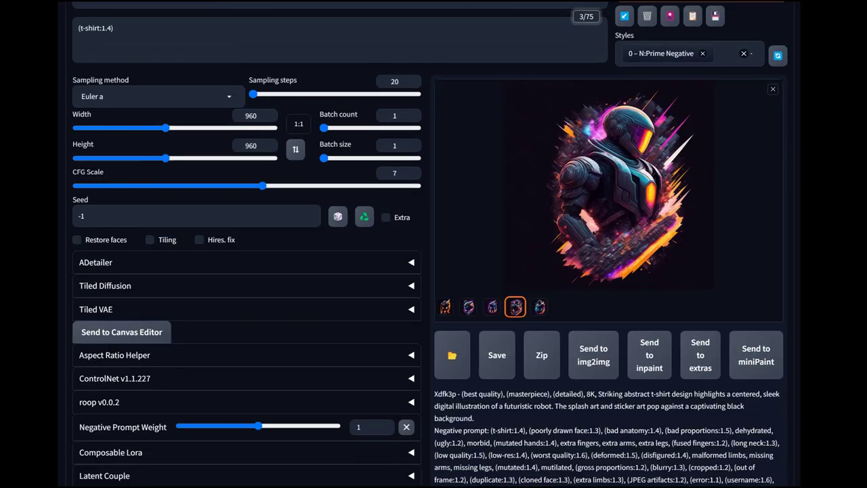
{"action": "scroll", "coordinate": [434, 244], "scroll_direction": "down", "scroll_amount": 3}
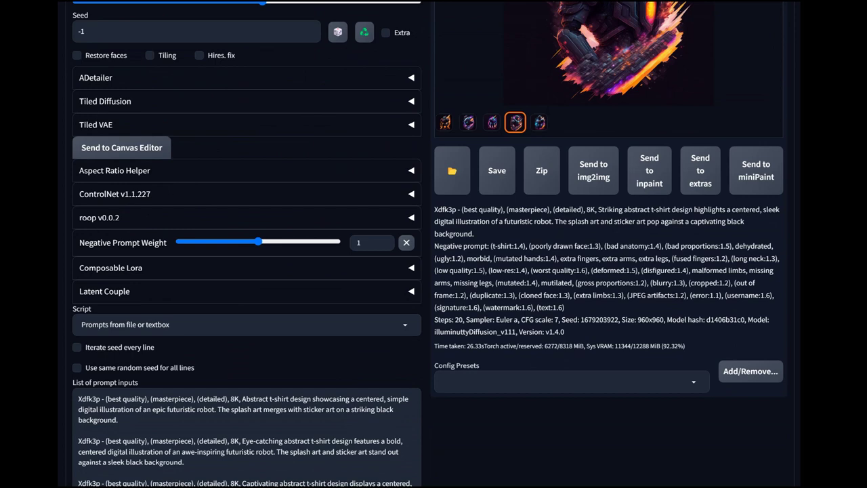
{"action": "scroll", "coordinate": [434, 244], "scroll_direction": "up", "scroll_amount": 6}
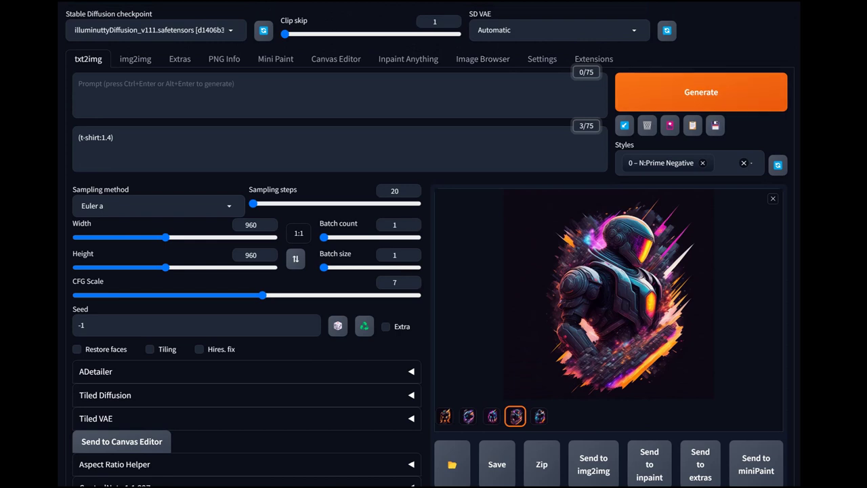
{"action": "left_click", "coordinate": [150, 349]}
{"action": "left_click", "coordinate": [700, 92]}
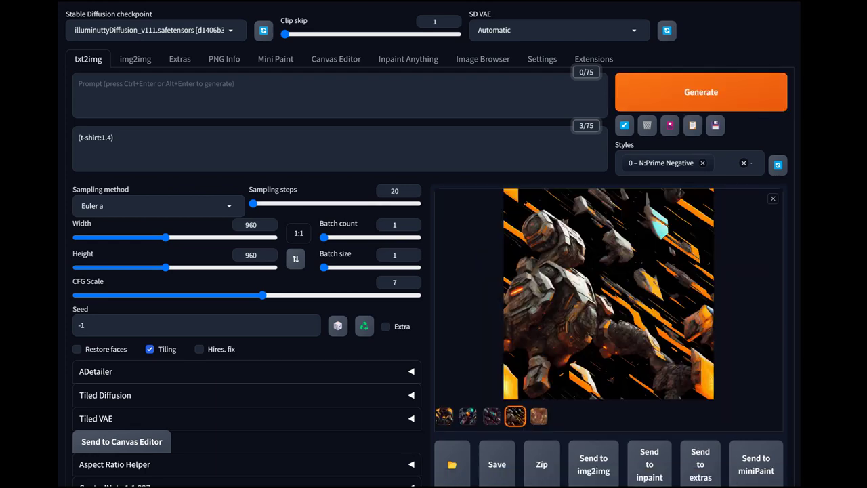
{"action": "scroll", "coordinate": [433, 271], "scroll_direction": "down", "scroll_amount": 5}
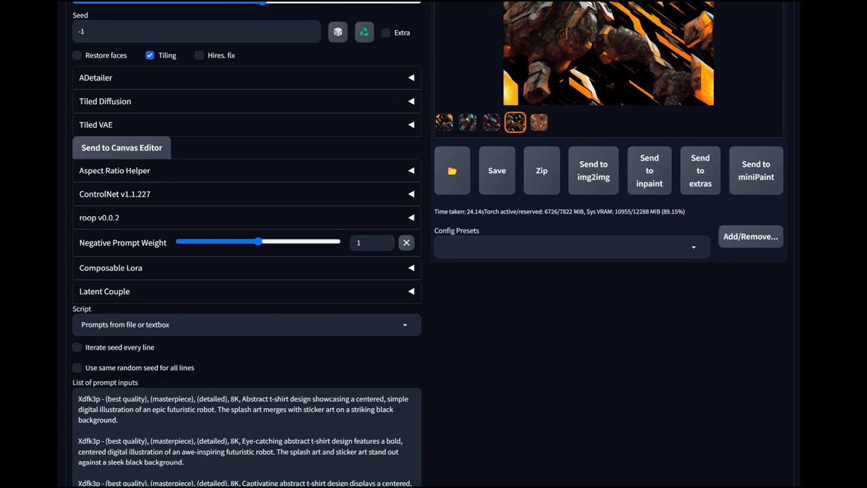
{"action": "scroll", "coordinate": [434, 271], "scroll_direction": "up", "scroll_amount": 5}
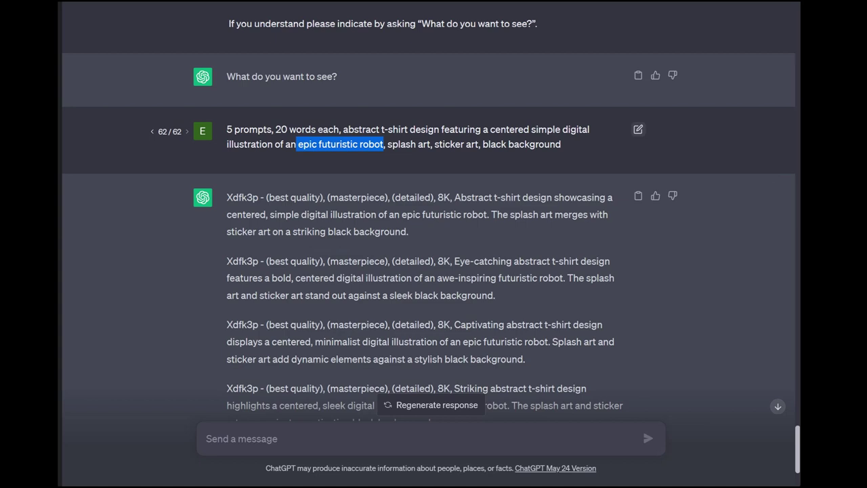
Switch to ChatGPT, change the last request to "5 prompts, 20 words each, 5 different geometric patterns for tiling" and submit it.
{"action": "left_click", "coordinate": [639, 129]}
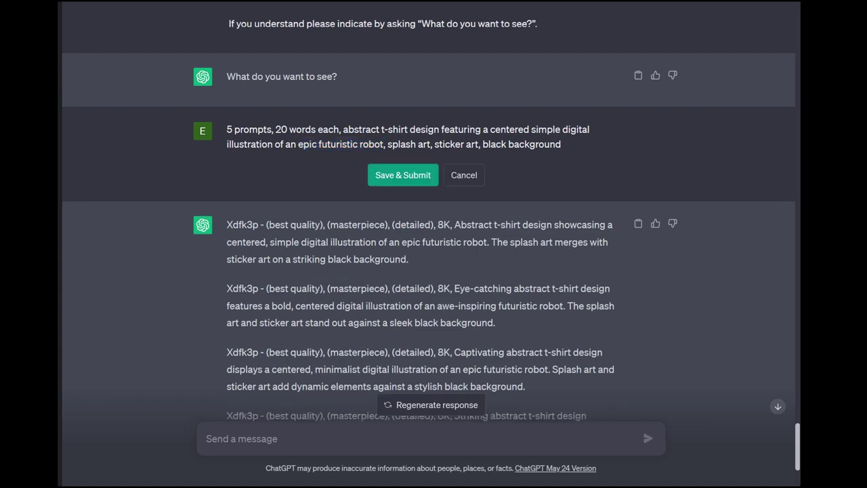
{"action": "left_click_drag", "start_coordinate": [344, 129], "coordinate": [561, 144]}
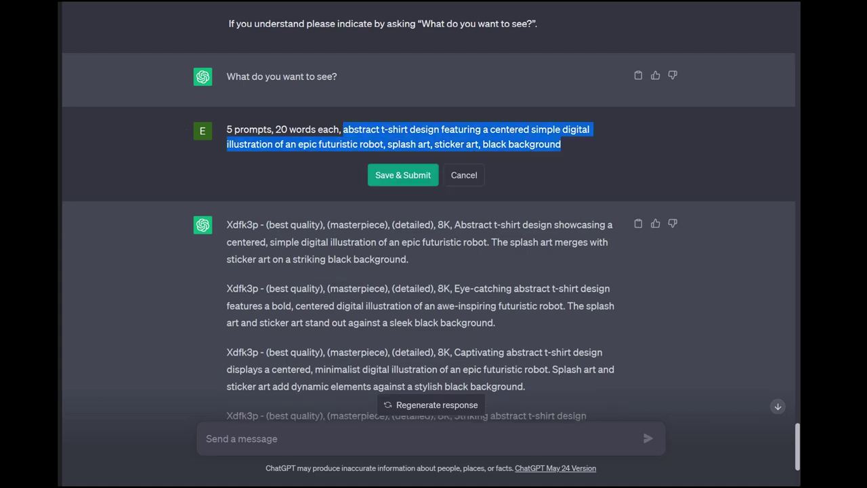
{"action": "type", "text": "simple"}
{"action": "key", "text": "BackSpace"}
{"action": "key", "text": "BackSpace"}
{"action": "key", "text": "BackSpace"}
{"action": "key", "text": "BackSpace"}
{"action": "key", "text": "BackSpace"}
{"action": "key", "text": "BackSpace"}
{"action": "key", "text": "BackSpace"}
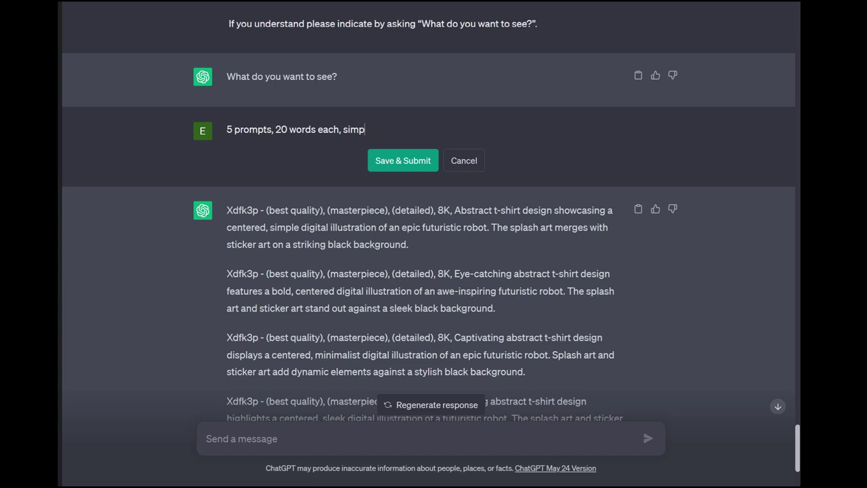
{"action": "type", "text": "5 different geometric patter"}
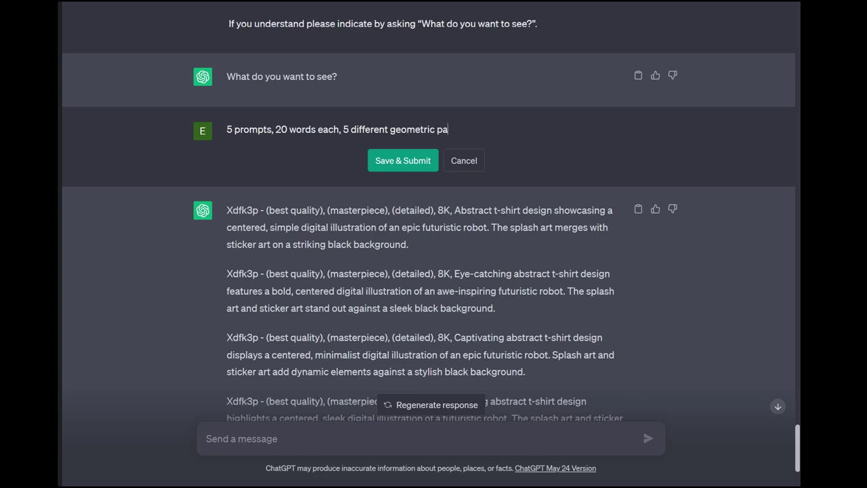
{"action": "key", "text": "BackSpace"}
{"action": "type", "text": "ers for tiling"}
{"action": "key", "text": "Return"}
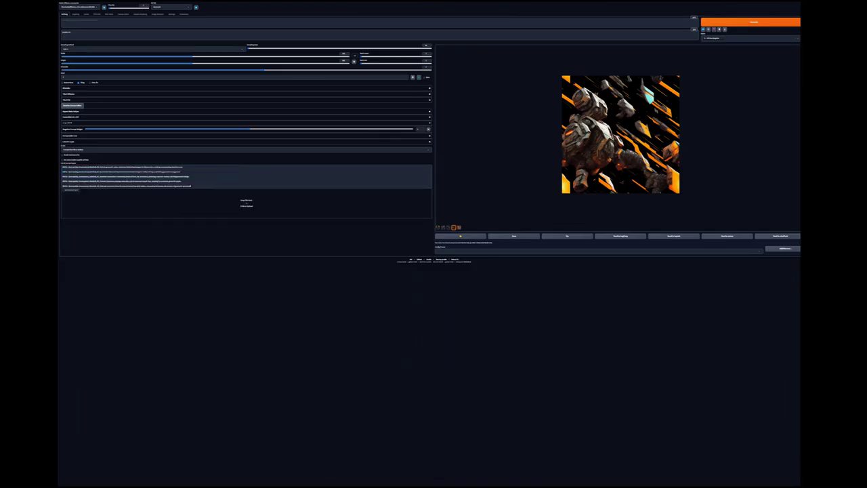
Back in Stable Diffusion, replace the list of prompt inputs with ChatGPT's five geometric pattern prompts and generate the images.
{"action": "key", "text": "ctrl+plus"}
{"action": "key", "text": "ctrl+plus"}
{"action": "key", "text": "ctrl+plus"}
{"action": "key", "text": "ctrl+plus"}
{"action": "key", "text": "ctrl+plus"}
{"action": "key", "text": "ctrl+plus"}
{"action": "key", "text": "ctrl+plus"}
{"action": "key", "text": "ctrl+plus"}
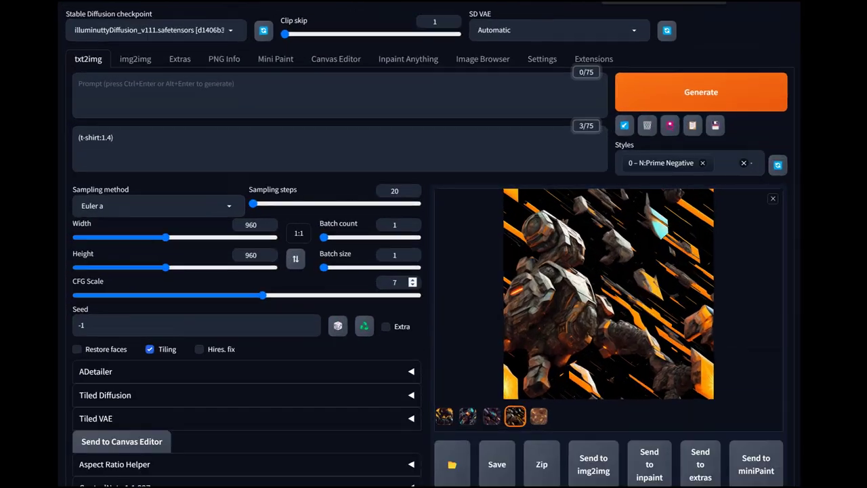
{"action": "scroll", "coordinate": [434, 244], "scroll_direction": "down", "scroll_amount": 5}
{"action": "scroll", "coordinate": [434, 244], "scroll_direction": "down", "scroll_amount": 2}
{"action": "left_click", "coordinate": [79, 269]}
{"action": "key", "text": "ctrl+a"}
{"action": "type", "text": "2f5R7a - (best quality), (masterpiece), (detailed), 8K, Intricate geometric pattern featuring interlocking hexagons in vibrant colors, creating a mesmerizing visual harmony.  2f5R7a - (best quality), (masterpiece), (detailed), 8K, Symmetrical diamond-shaped tiles with intricate triangular motifs, forming a captivating geometric arrangement.  2f5R7a - (best quality), (masterpiece), (detailed), 8K, Repetitive square tiles in alternating shades of blue, red, and yellow, producing a dynamic and eye-catching geometric design.  2f5R7a - (best quality), (masterpiece), (detailed), 8K, Complex interwoven pentagon tiles with a mix of sharp and curved lines, resulting in an intricate geometric puzzle.  2f5R7a - (best quality), (masterpiece), (detailed), 8K, Elaborate concentric circles forming a mesmerizing spiral pattern, showcasing the beauty and precision of geometric symmetry."}
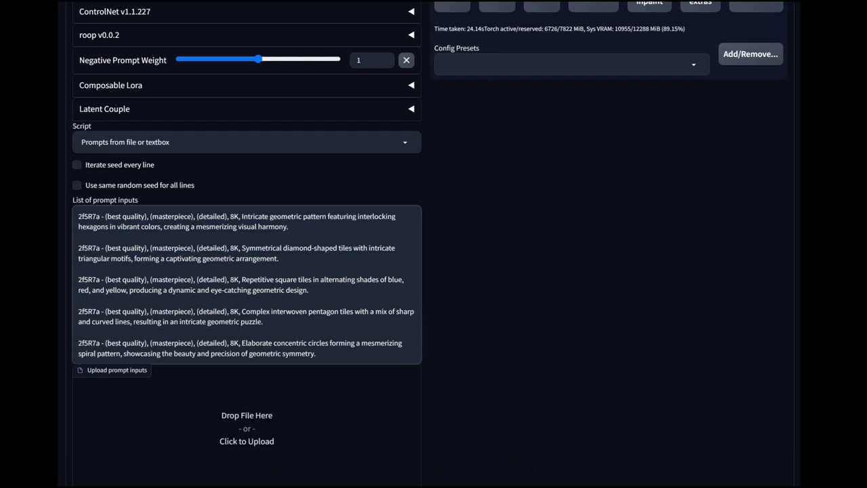
{"action": "scroll", "coordinate": [434, 244], "scroll_direction": "up", "scroll_amount": 6}
{"action": "left_click", "coordinate": [716, 57]}
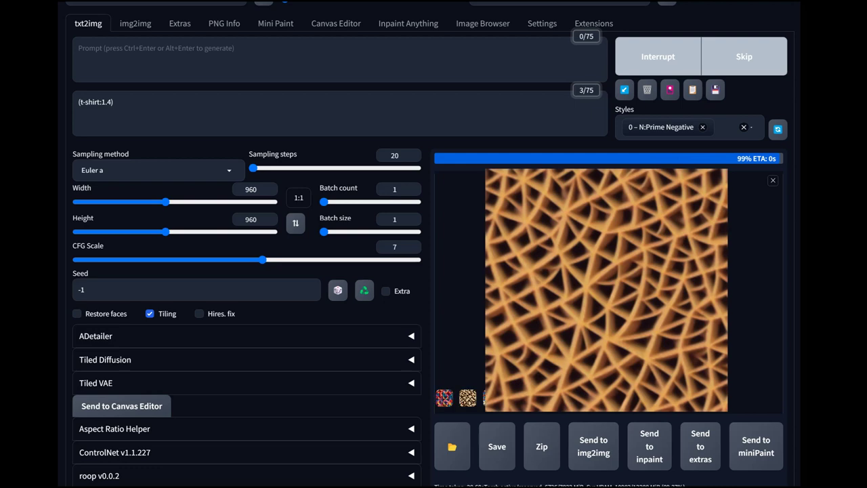
Compare the generated geometric tile patterns, including the symmetrical diamond-shaped one.
{"action": "left_click", "coordinate": [539, 380]}
{"action": "left_click", "coordinate": [491, 380]}
{"action": "key", "text": "Left"}
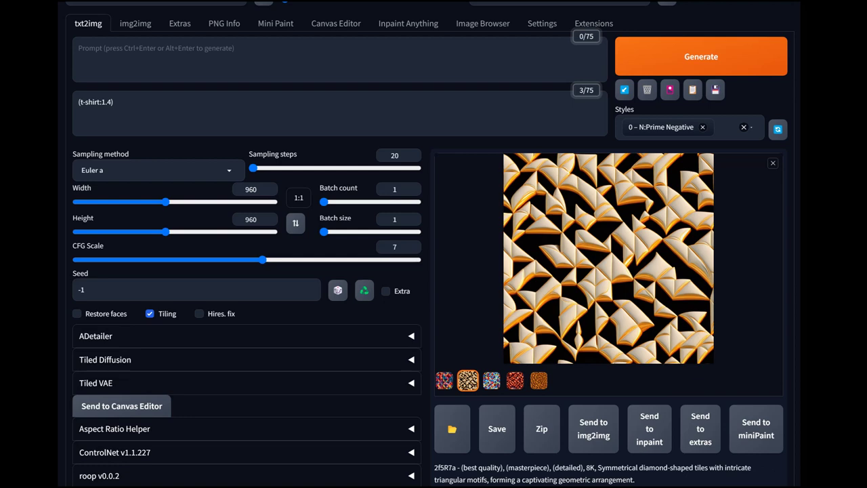
Add the "style: intricate icon painting" style alongside N:Prime Negative and generate the geometric patterns again.
{"action": "left_click", "coordinate": [725, 127]}
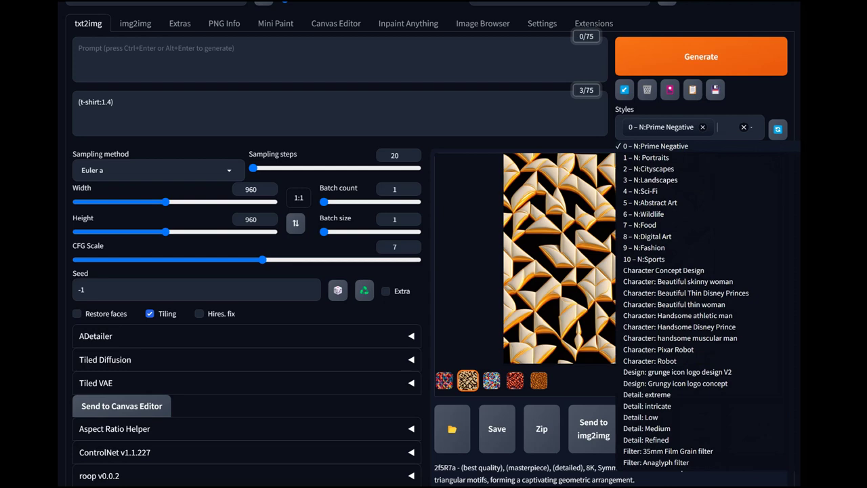
{"action": "type", "text": "icon"}
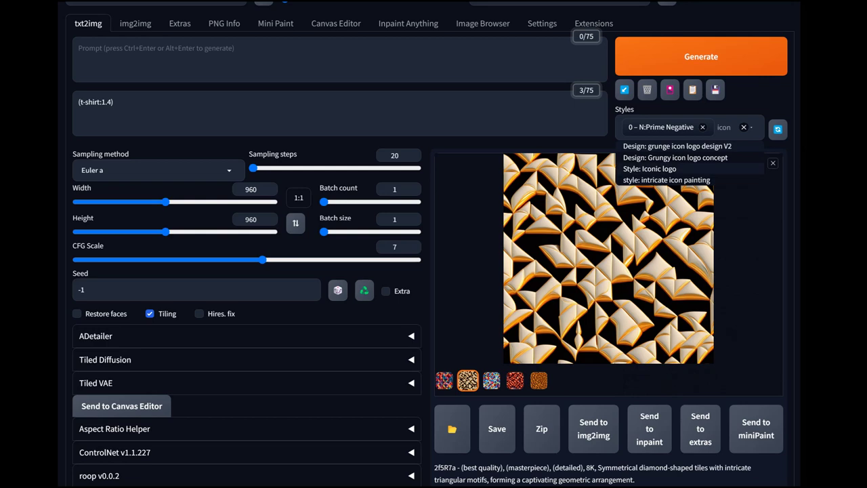
{"action": "key", "text": "Down"}
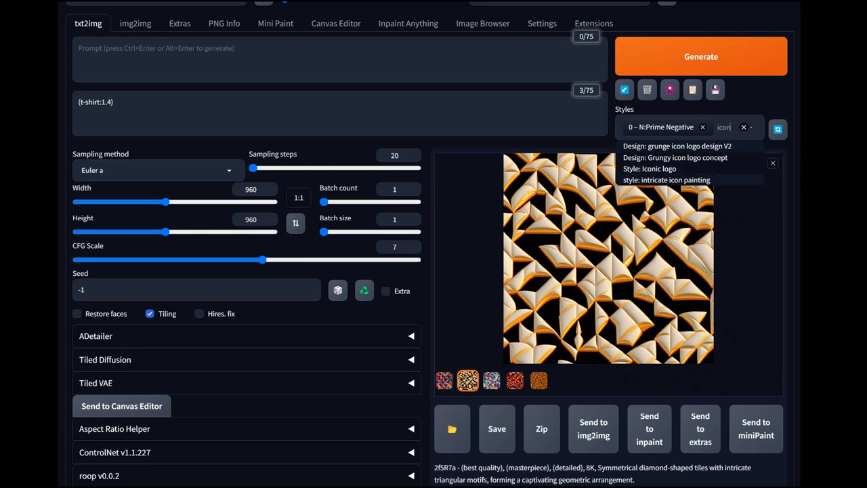
{"action": "key", "text": "Return"}
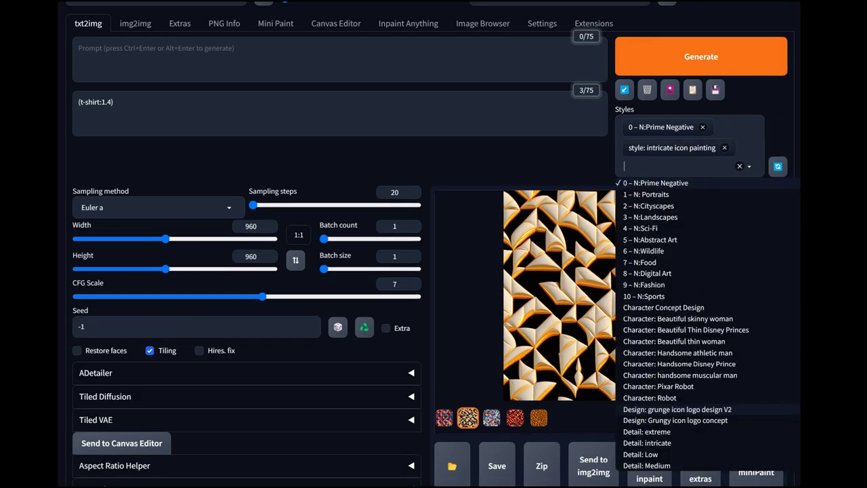
{"action": "key", "text": "Escape"}
{"action": "left_click", "coordinate": [701, 56]}
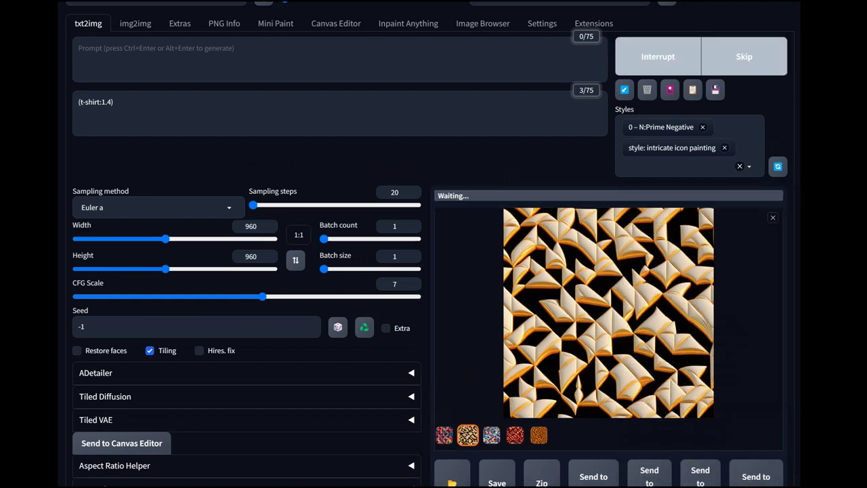